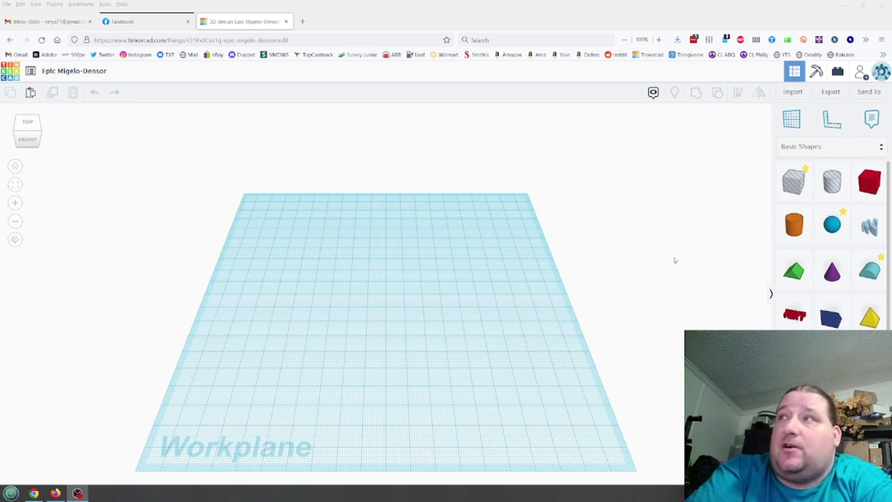
Add a box to the workplane as a flat plate about 62 mm wide and 4 mm high, and color it light tan.
{"action": "left_click_drag", "start_coordinate": [870, 182], "coordinate": [428, 367]}
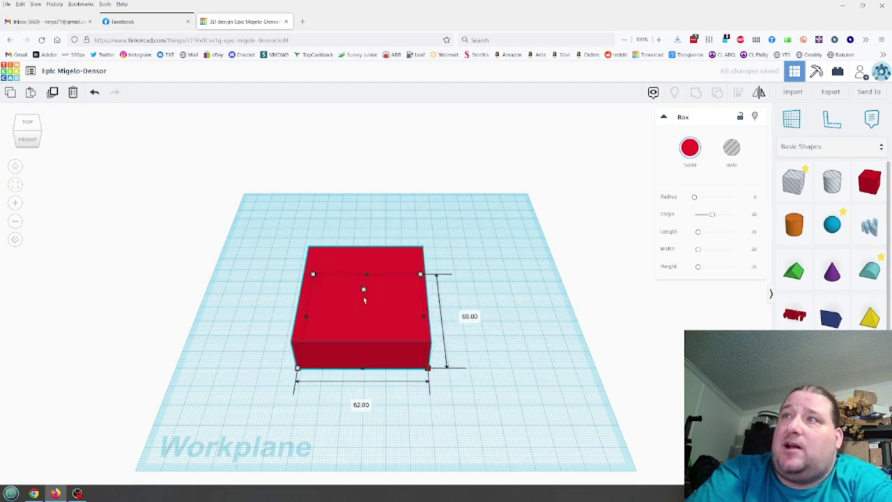
{"action": "left_click_drag", "start_coordinate": [366, 315], "coordinate": [369, 314]}
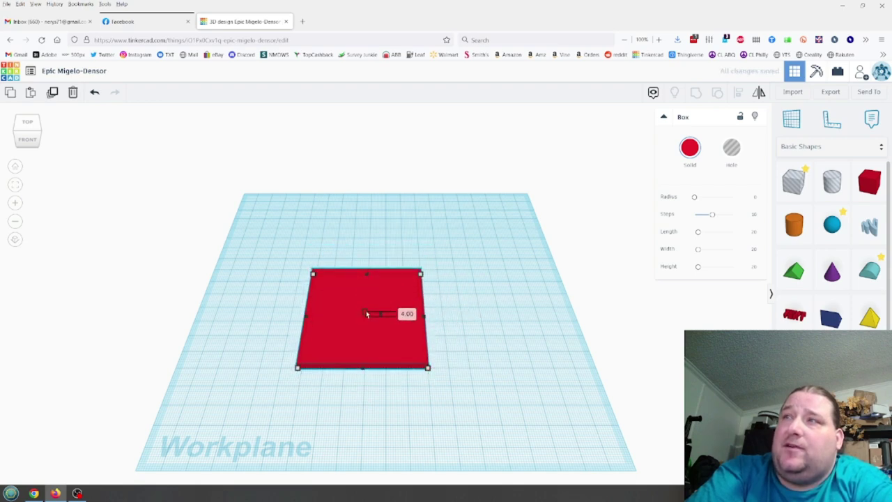
{"action": "left_click", "coordinate": [690, 147]}
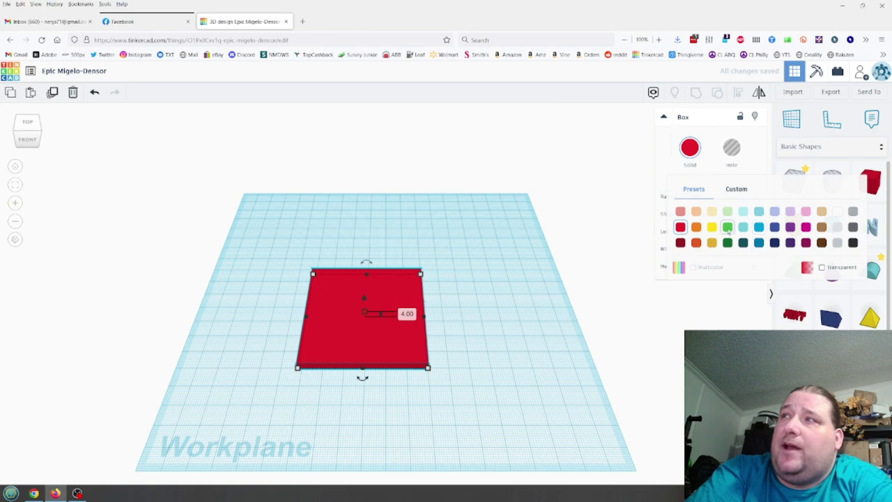
{"action": "left_click", "coordinate": [712, 211]}
{"action": "scroll", "coordinate": [470, 358], "scroll_direction": "up", "scroll_amount": 5}
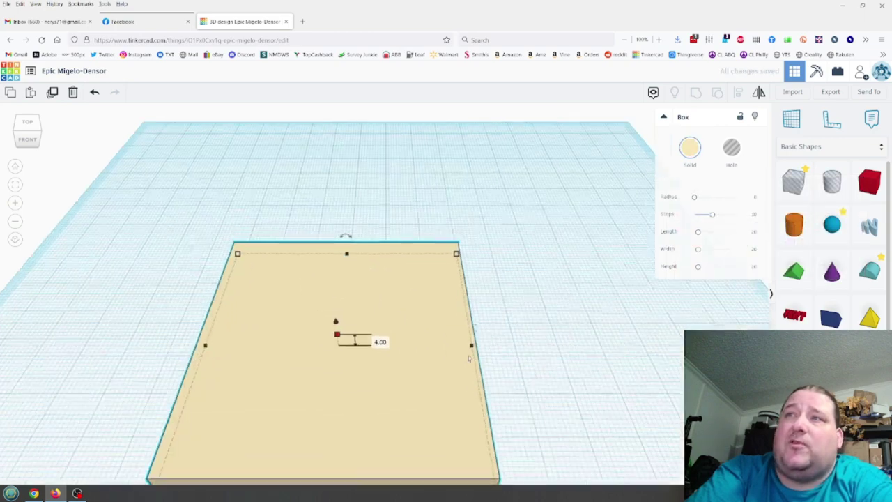
{"action": "scroll", "coordinate": [502, 276], "scroll_direction": "down", "scroll_amount": 5}
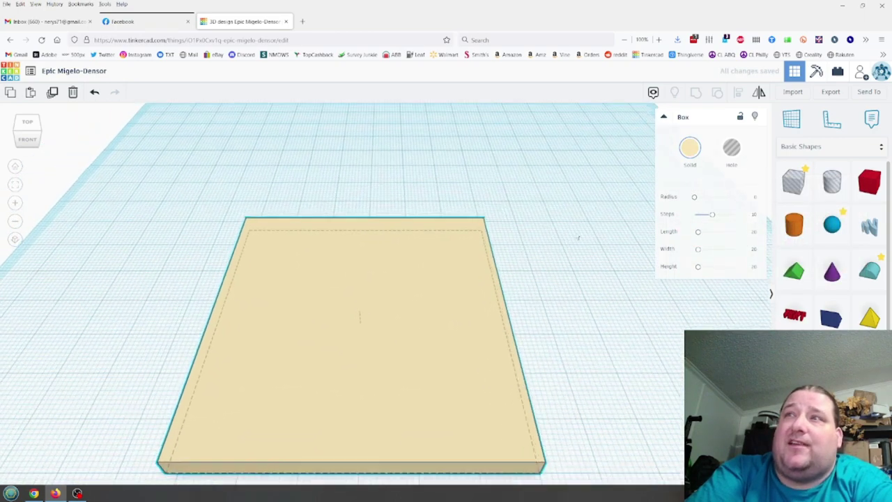
Place a second box on top of the plate and stretch it upward into a tall square post.
{"action": "right_click_drag", "start_coordinate": [607, 344], "coordinate": [587, 367]}
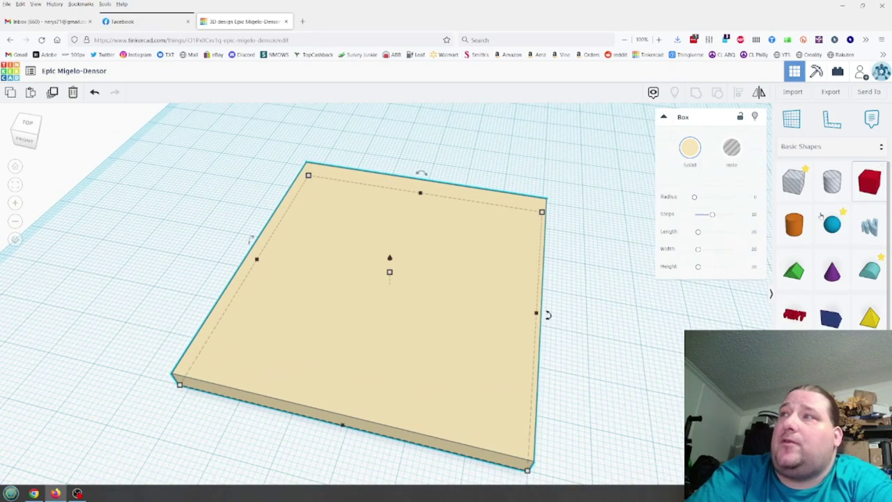
{"action": "left_click_drag", "start_coordinate": [872, 184], "coordinate": [385, 304]}
{"action": "scroll", "coordinate": [385, 305], "scroll_direction": "down", "scroll_amount": 4}
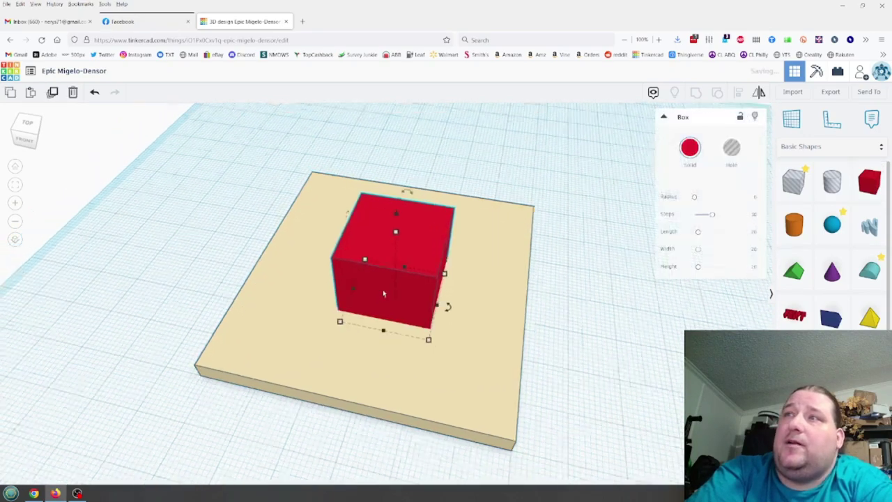
{"action": "left_click_drag", "start_coordinate": [393, 260], "coordinate": [396, 117]}
{"action": "scroll", "coordinate": [396, 118], "scroll_direction": "down", "scroll_amount": 3}
{"action": "left_click_drag", "start_coordinate": [392, 165], "coordinate": [394, 188]}
{"action": "right_click_drag", "start_coordinate": [486, 321], "coordinate": [467, 329]}
{"action": "scroll", "coordinate": [466, 328], "scroll_direction": "up", "scroll_amount": 5}
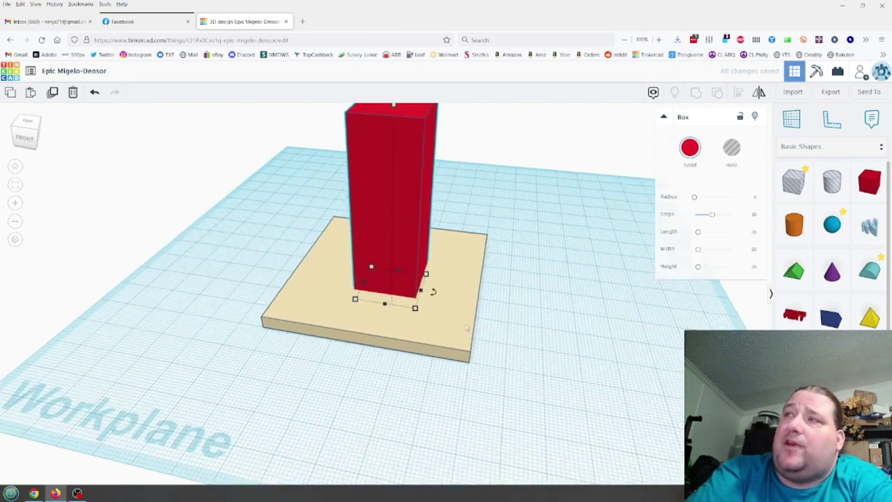
{"action": "scroll", "coordinate": [579, 263], "scroll_direction": "down", "scroll_amount": 2}
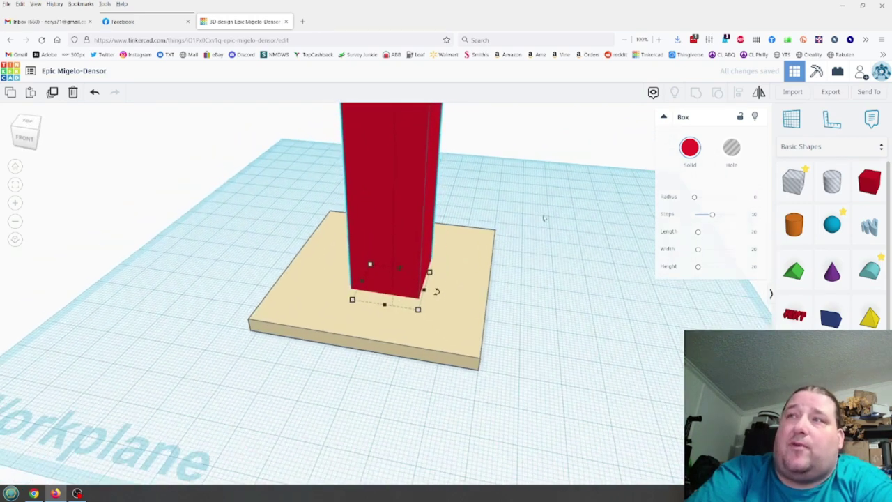
{"action": "middle_click_drag", "start_coordinate": [545, 215], "coordinate": [520, 291]}
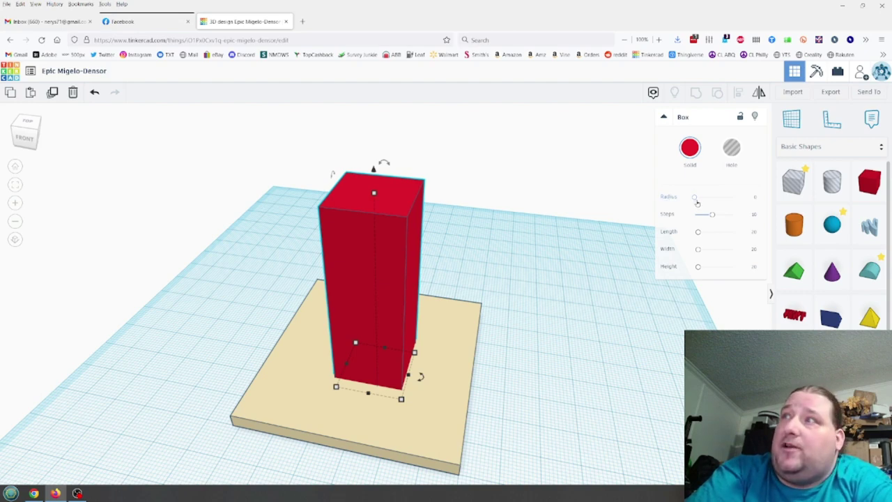
Round the post's edges with a radius of about 4.9 and 20 steps, and move it off the plate to the workplane's right side.
{"action": "left_click_drag", "start_coordinate": [695, 200], "coordinate": [733, 216]}
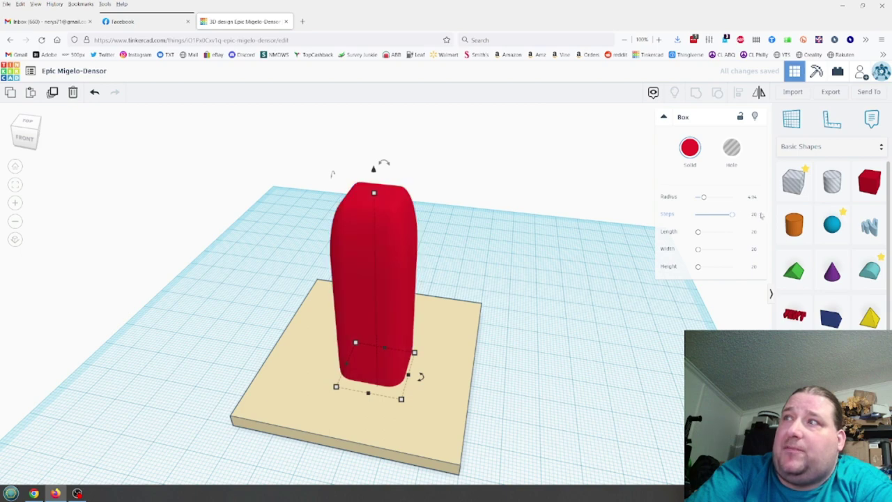
{"action": "left_click", "coordinate": [705, 198]}
{"action": "right_click_drag", "start_coordinate": [501, 260], "coordinate": [427, 192]}
{"action": "scroll", "coordinate": [562, 296], "scroll_direction": "down", "scroll_amount": 6}
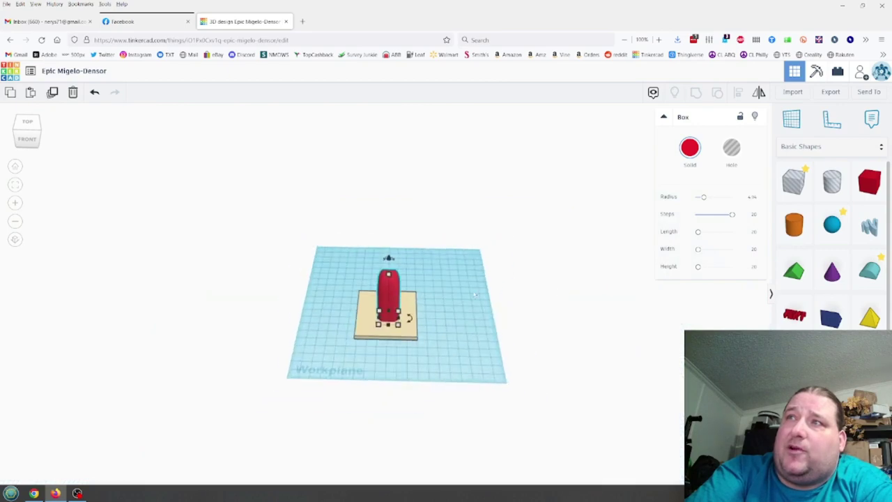
{"action": "left_click_drag", "start_coordinate": [396, 300], "coordinate": [540, 309]}
{"action": "left_click", "coordinate": [625, 322]}
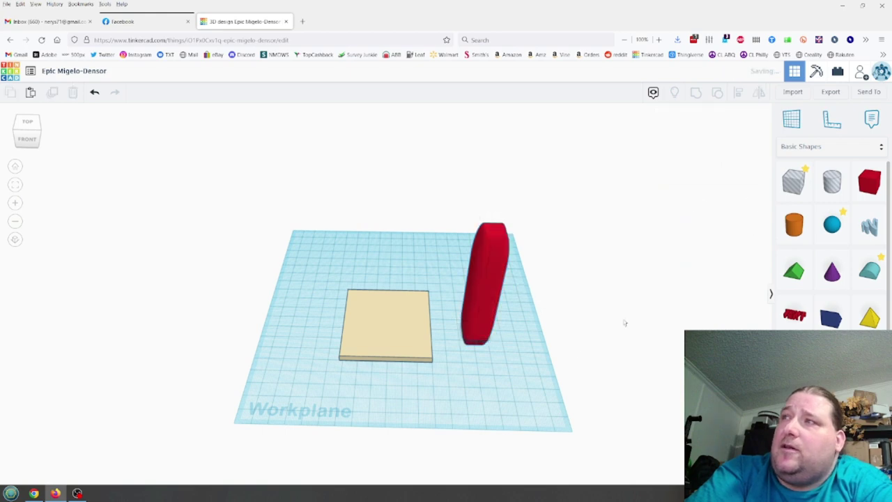
Cover the post's lower and upper ends with hole boxes and group all three shapes to cut off the rounded ends.
{"action": "left_click_drag", "start_coordinate": [791, 190], "coordinate": [502, 361]}
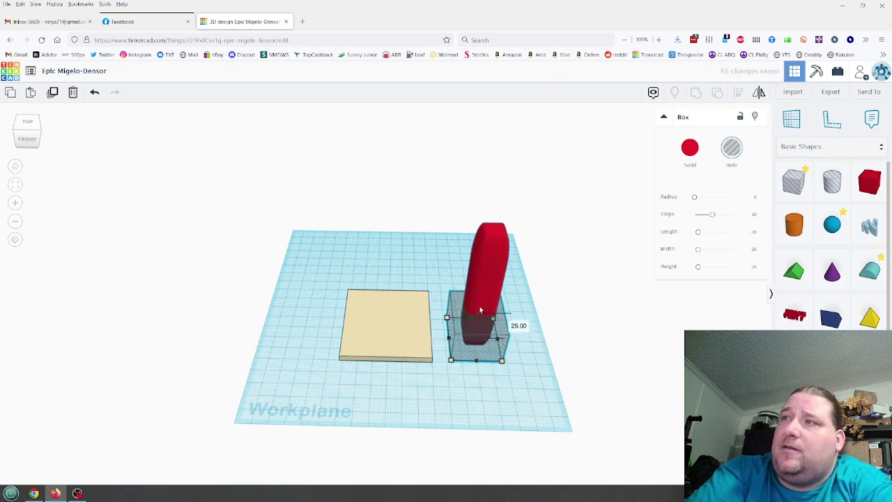
{"action": "left_click_drag", "start_coordinate": [479, 319], "coordinate": [503, 224]}
{"action": "left_click", "coordinate": [483, 311]}
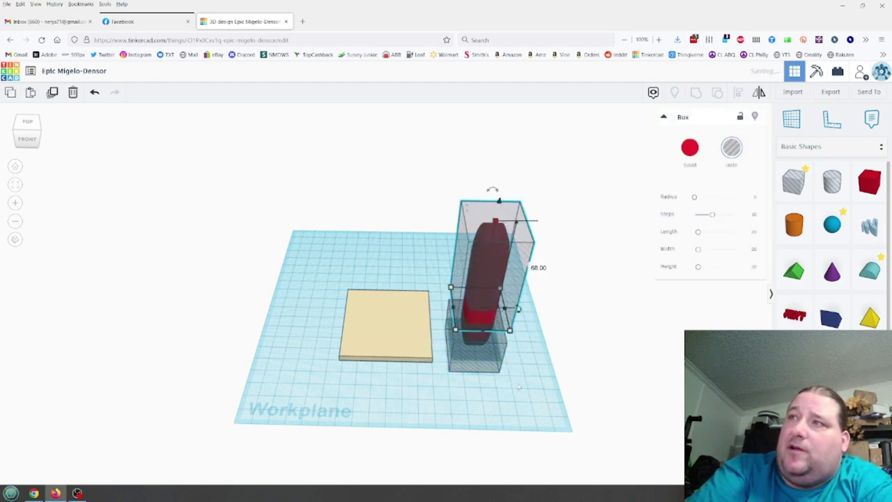
{"action": "left_click_drag", "start_coordinate": [439, 385], "coordinate": [580, 224]}
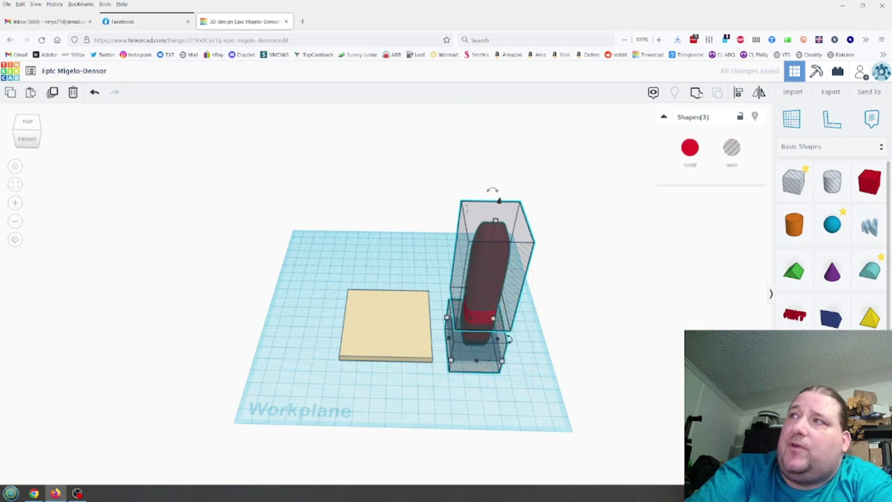
{"action": "key", "text": "ctrl+g"}
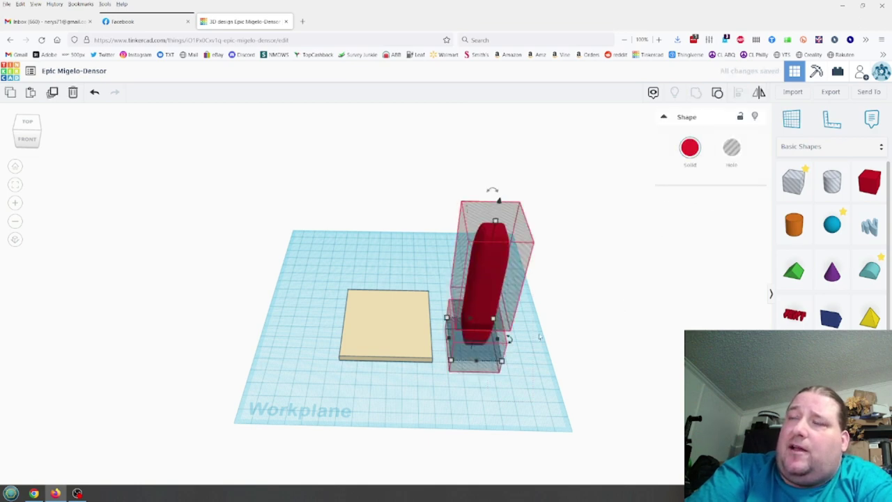
{"action": "left_click", "coordinate": [484, 382]}
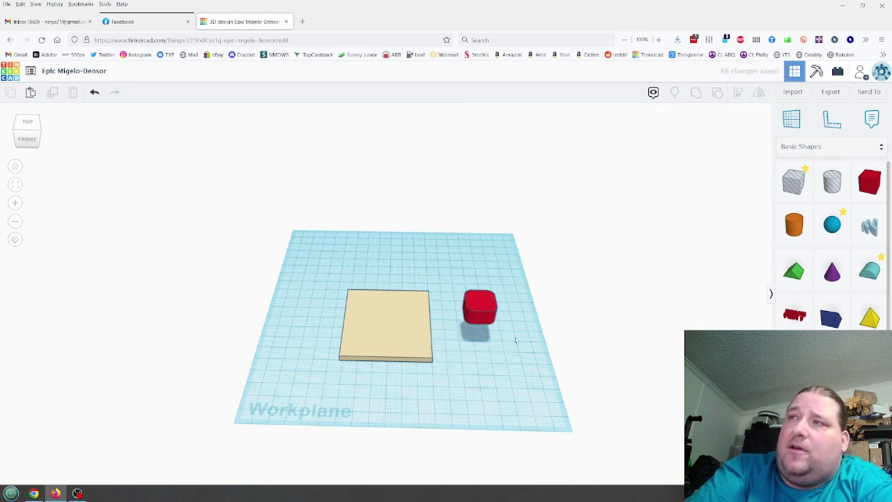
Move the trimmed rounded block over the middle of the plate.
{"action": "left_click_drag", "start_coordinate": [471, 305], "coordinate": [380, 311]}
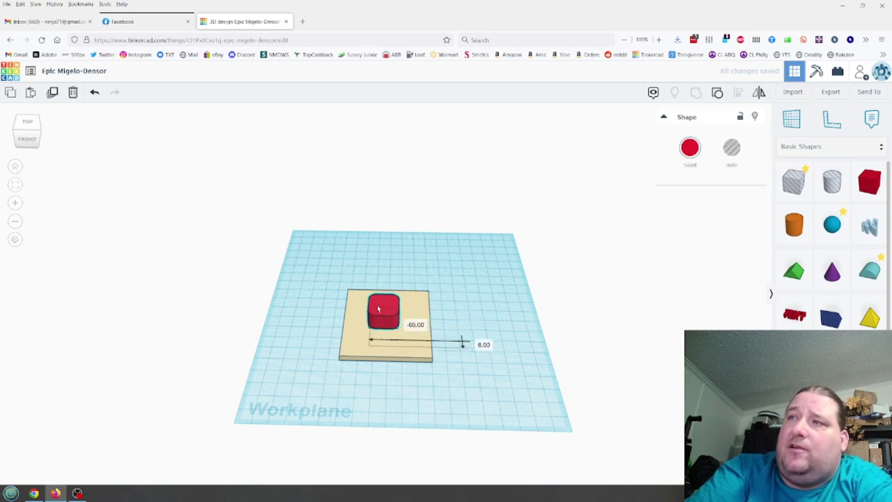
{"action": "scroll", "coordinate": [401, 328], "scroll_direction": "up", "scroll_amount": 4}
{"action": "scroll", "coordinate": [408, 337], "scroll_direction": "up", "scroll_amount": 3}
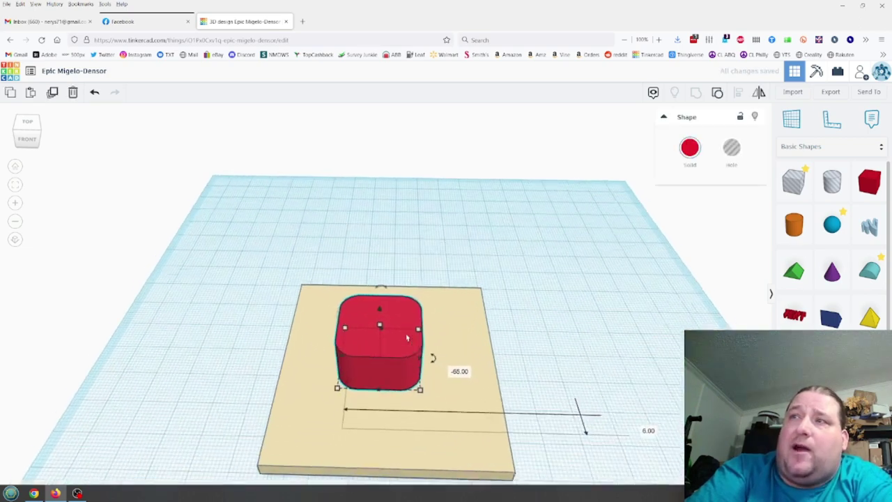
{"action": "right_click_drag", "start_coordinate": [527, 299], "coordinate": [542, 274]}
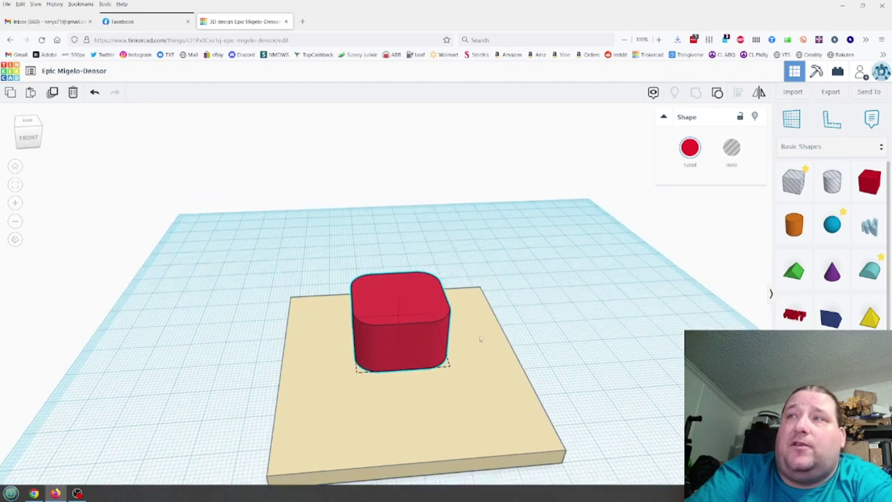
Stretch the rounded block to a height of 47 mm and lower it so it passes through the plate.
{"action": "left_click_drag", "start_coordinate": [398, 296], "coordinate": [419, 133]}
{"action": "scroll", "coordinate": [394, 150], "scroll_direction": "down", "scroll_amount": 4}
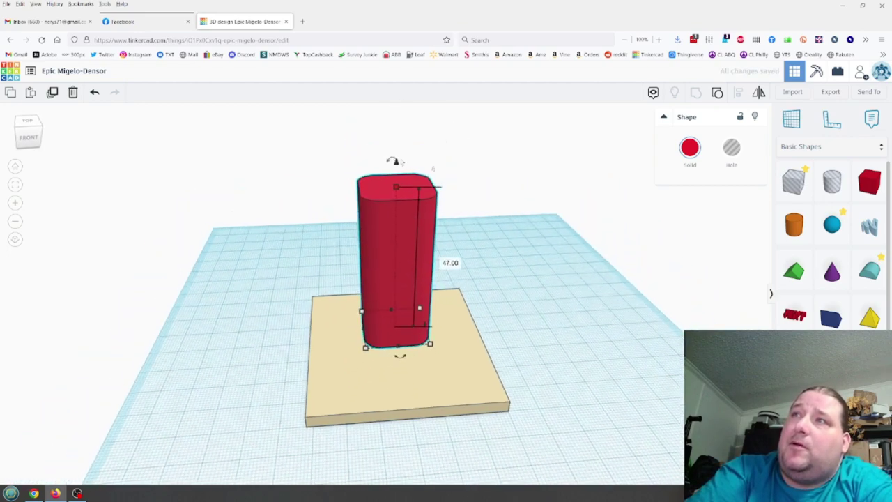
{"action": "left_click_drag", "start_coordinate": [394, 161], "coordinate": [395, 240]}
{"action": "right_click_drag", "start_coordinate": [513, 290], "coordinate": [536, 361]}
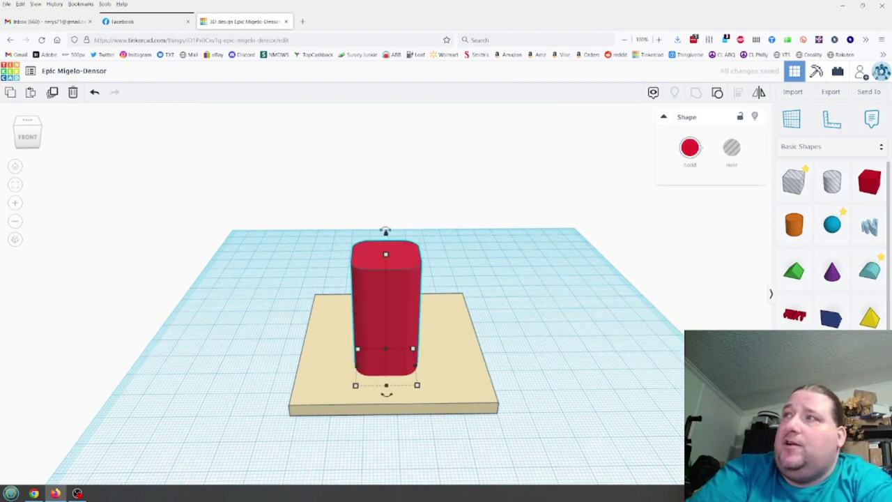
Duplicate the red rounded post in place and color the copy blue.
{"action": "left_click", "coordinate": [690, 147]}
{"action": "left_click", "coordinate": [759, 227]}
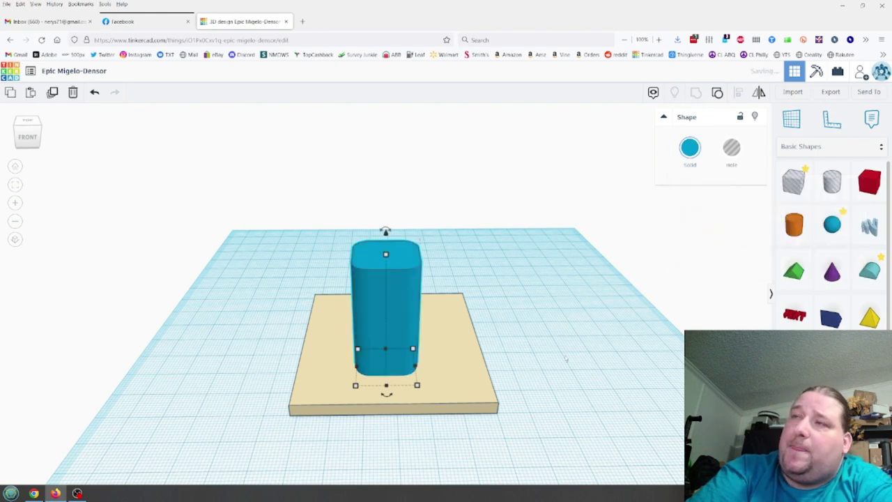
{"action": "left_click", "coordinate": [634, 338]}
Set the blue post's width to 20.02 mm.
{"action": "left_click", "coordinate": [386, 295]}
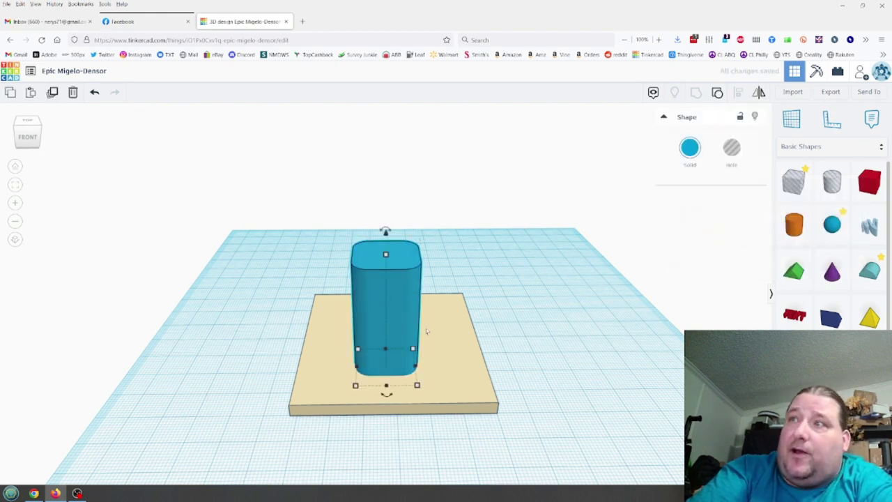
{"action": "left_click", "coordinate": [418, 384]}
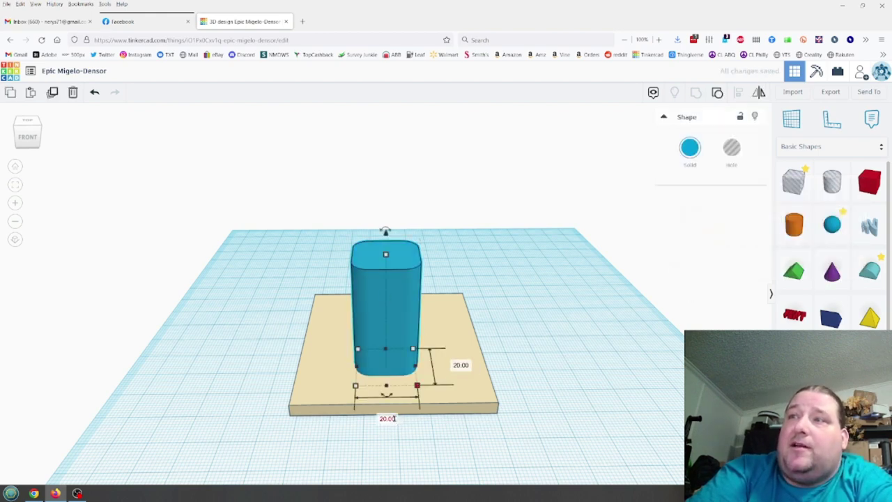
{"action": "left_click", "coordinate": [394, 418]}
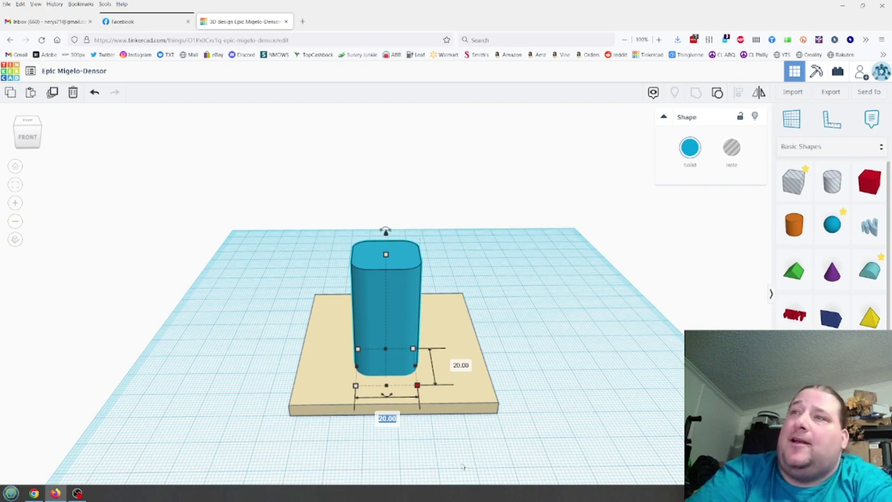
{"action": "type", "text": "20."}
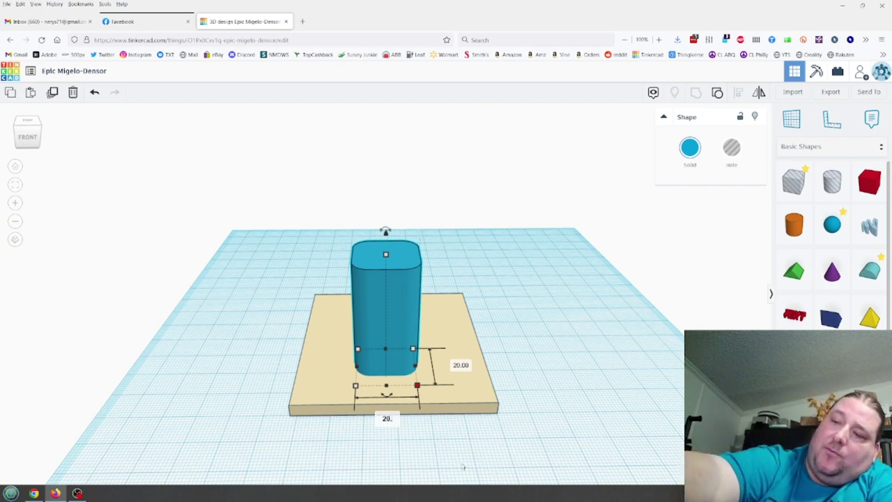
{"action": "type", "text": "02"}
{"action": "key", "text": "Return"}
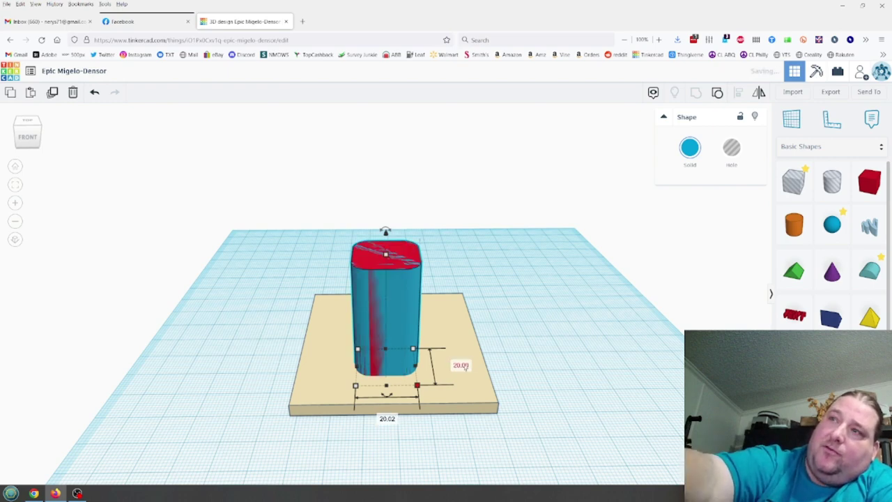
{"action": "left_click", "coordinate": [450, 274]}
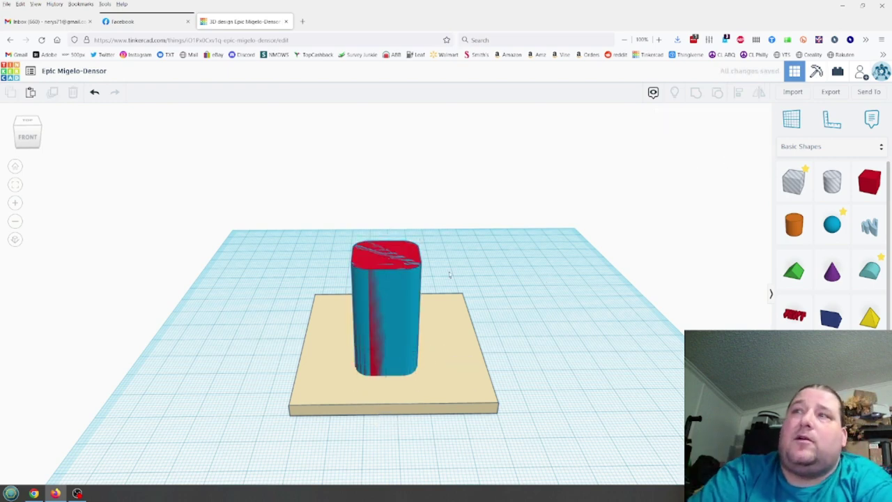
Lower the blue post by 8 mm and group it with the plate as a hole to cut a matching opening.
{"action": "left_click", "coordinate": [393, 317]}
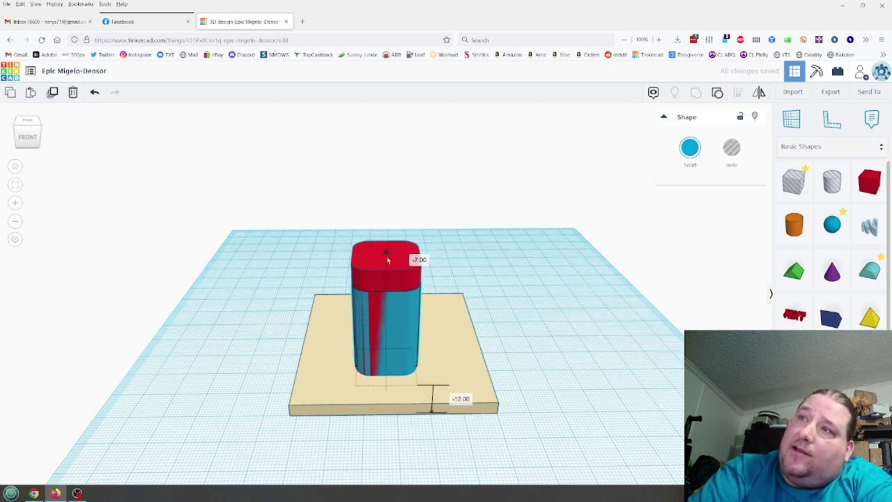
{"action": "left_click", "coordinate": [731, 147]}
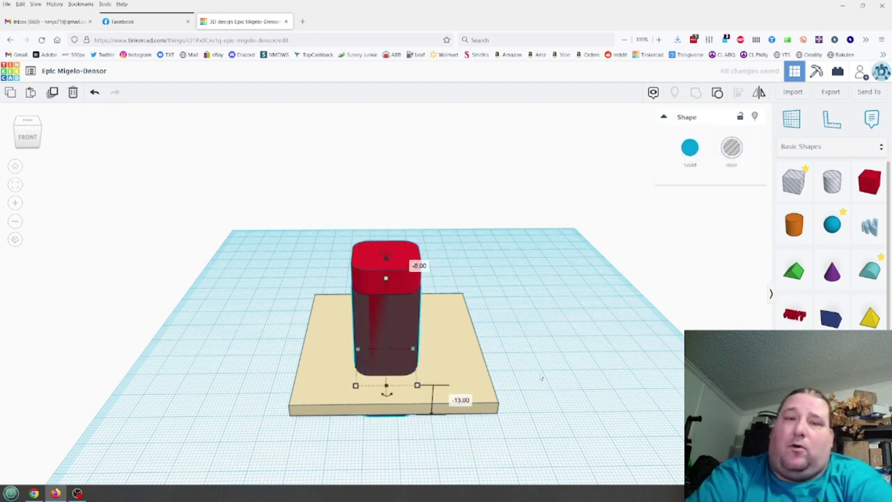
{"action": "left_click", "coordinate": [466, 346], "text": "shift"}
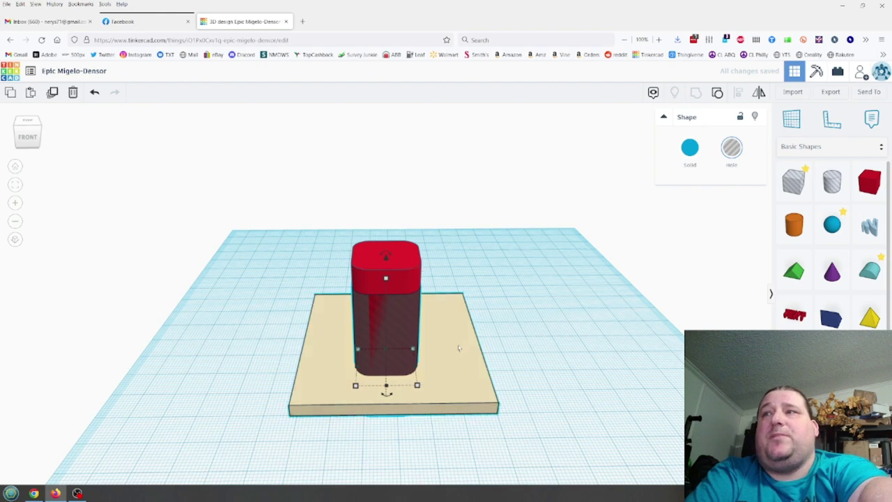
{"action": "left_click", "coordinate": [696, 93]}
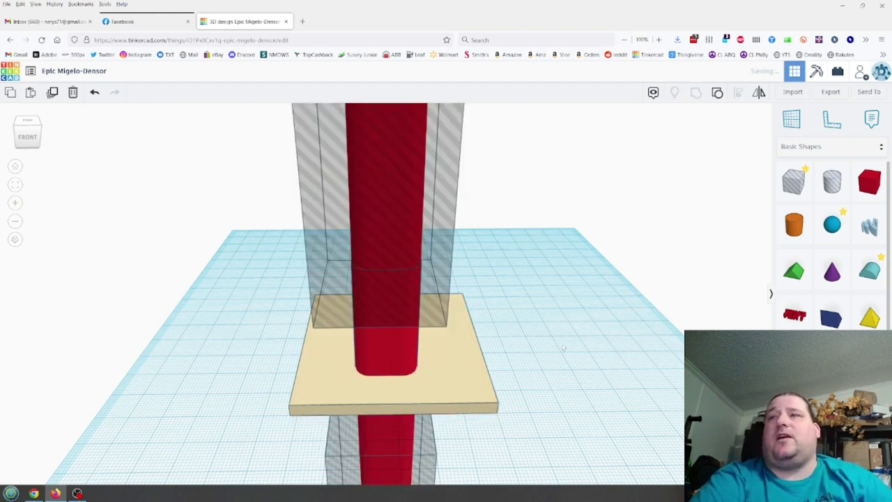
{"action": "left_click", "coordinate": [563, 349]}
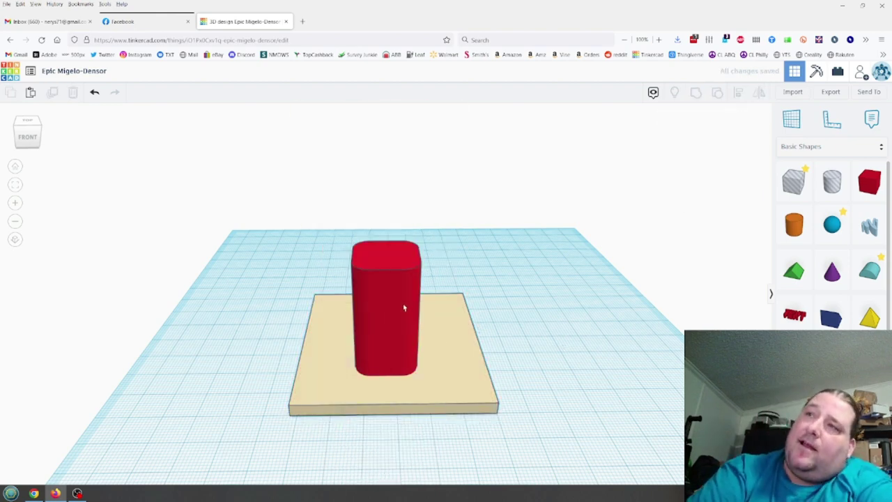
Move the red post out of the plate onto the open workplane, and shift the plate away to clear space.
{"action": "left_click_drag", "start_coordinate": [405, 309], "coordinate": [593, 304]}
{"action": "right_click_drag", "start_coordinate": [536, 387], "coordinate": [509, 445]}
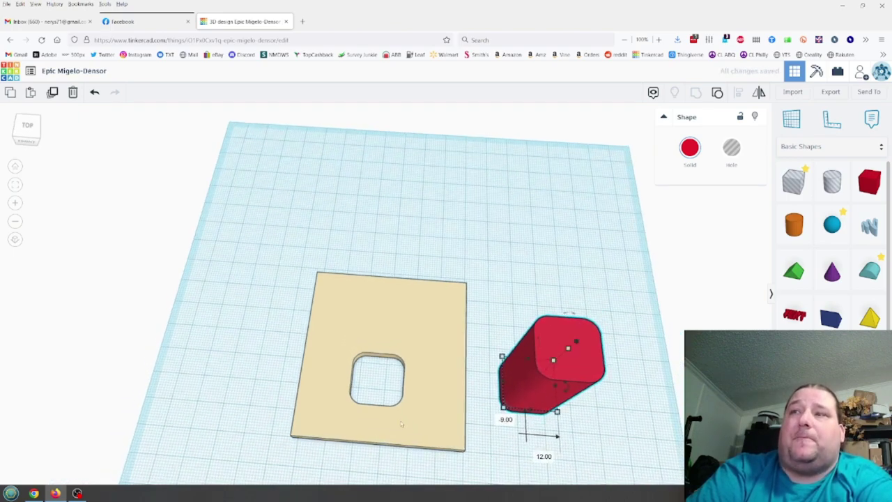
{"action": "scroll", "coordinate": [402, 424], "scroll_direction": "up", "scroll_amount": 3}
{"action": "scroll", "coordinate": [402, 425], "scroll_direction": "up", "scroll_amount": 3}
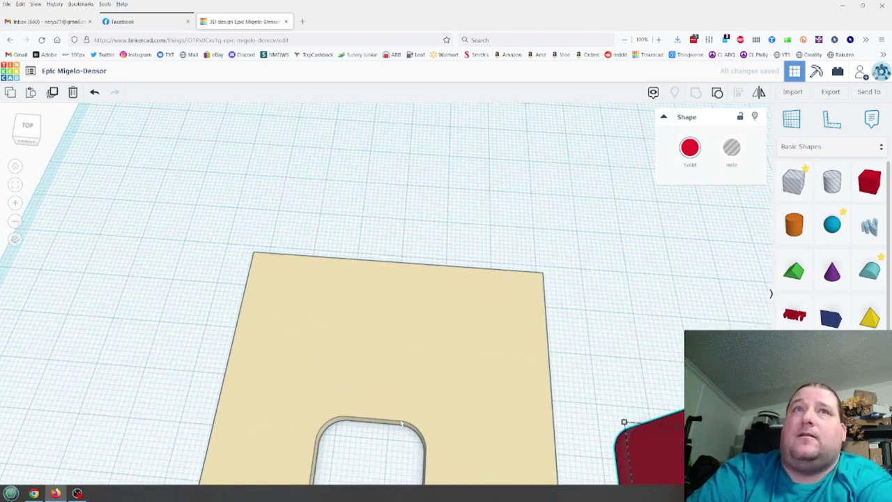
{"action": "middle_click_drag", "start_coordinate": [383, 441], "coordinate": [429, 314]}
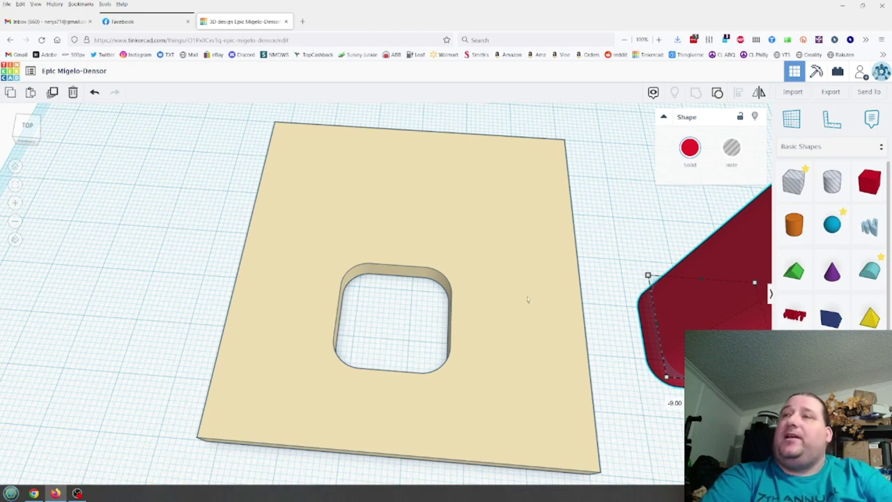
{"action": "left_click_drag", "start_coordinate": [503, 329], "coordinate": [330, 202]}
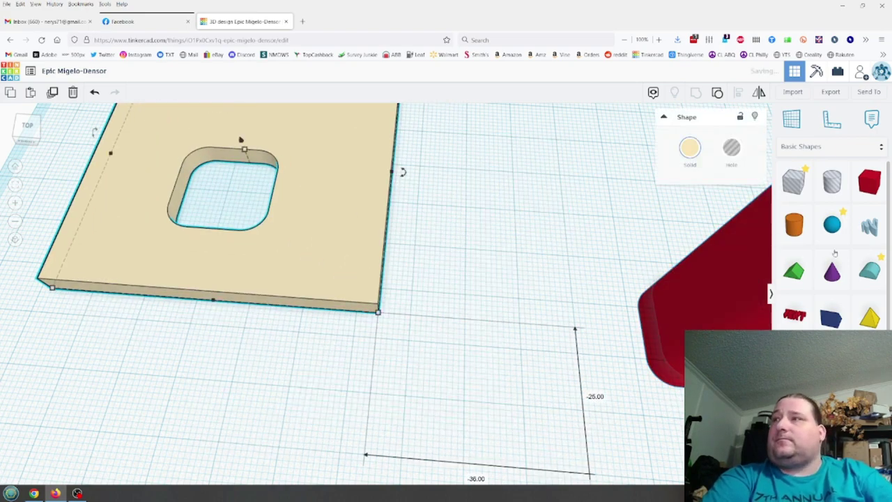
Place a cylinder in front of the plate and raise its number of sides to 64.
{"action": "left_click_drag", "start_coordinate": [792, 239], "coordinate": [436, 380]}
{"action": "right_click_drag", "start_coordinate": [542, 420], "coordinate": [547, 350]}
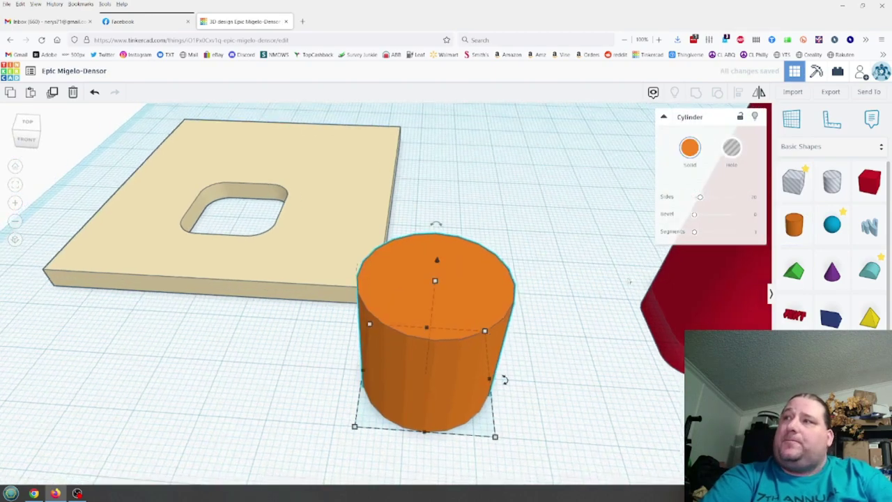
{"action": "left_click_drag", "start_coordinate": [701, 200], "coordinate": [735, 200]}
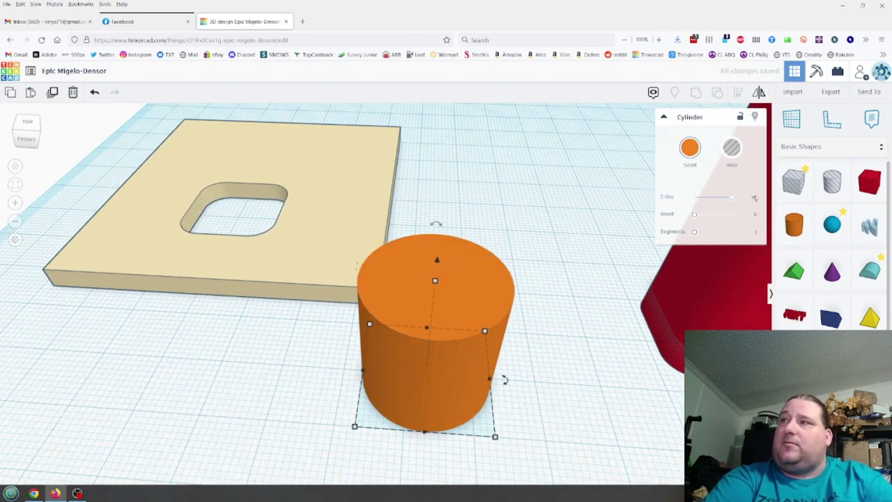
{"action": "left_click", "coordinate": [554, 413]}
{"action": "right_click_drag", "start_coordinate": [554, 412], "coordinate": [557, 408]}
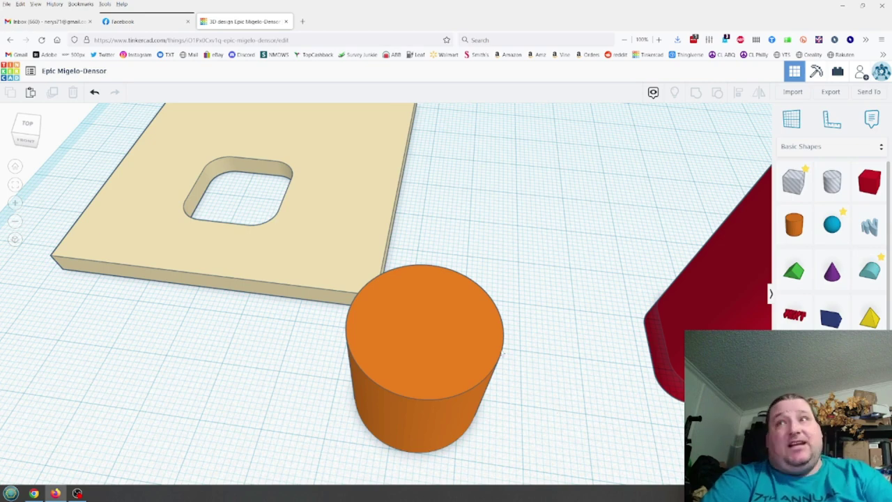
Set the orange cylinder's width and length to 10 mm each.
{"action": "left_click", "coordinate": [500, 356]}
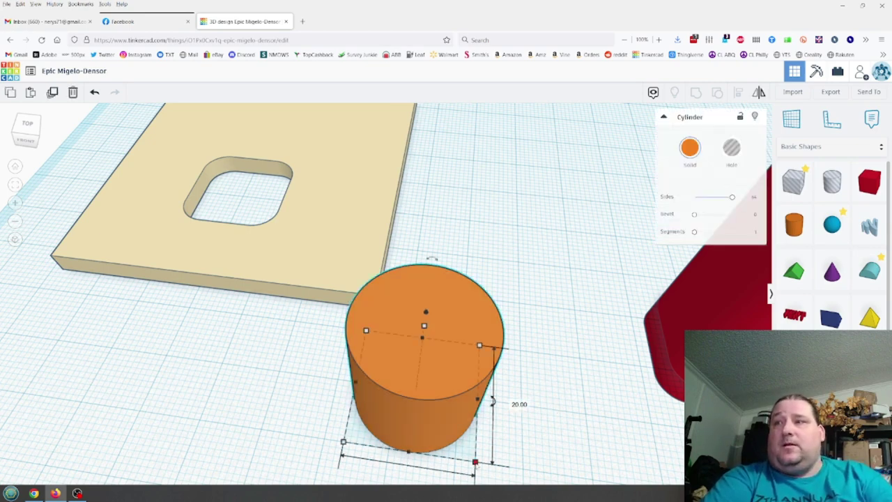
{"action": "scroll", "coordinate": [471, 473], "scroll_direction": "down", "scroll_amount": 3}
{"action": "left_click", "coordinate": [399, 445]}
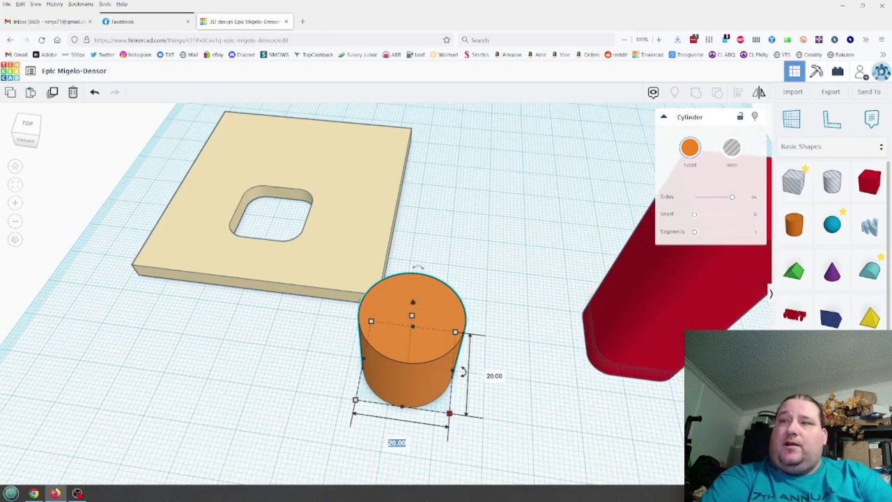
{"action": "type", "text": "10"}
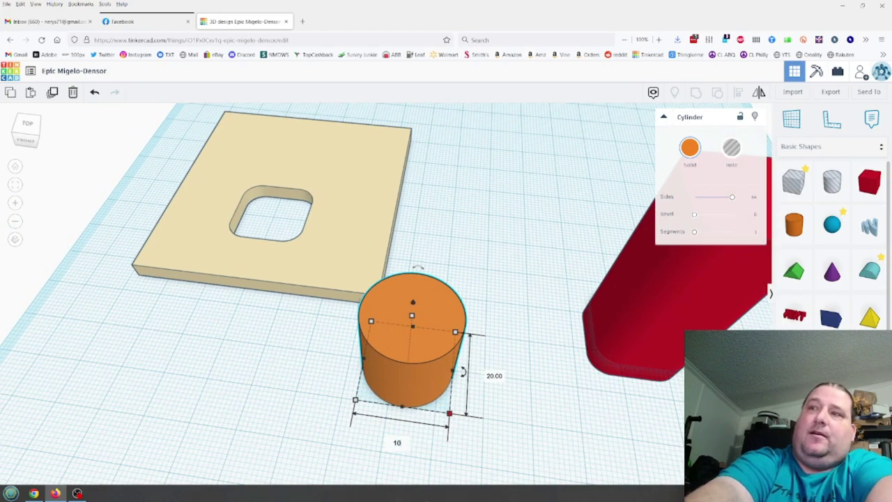
{"action": "key", "text": "Tab"}
{"action": "type", "text": "10"}
{"action": "key", "text": "Return"}
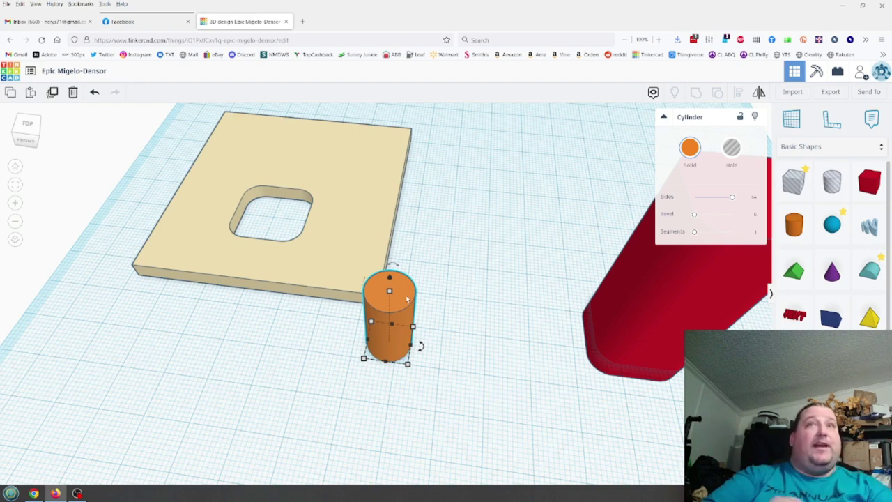
{"action": "left_click", "coordinate": [453, 302]}
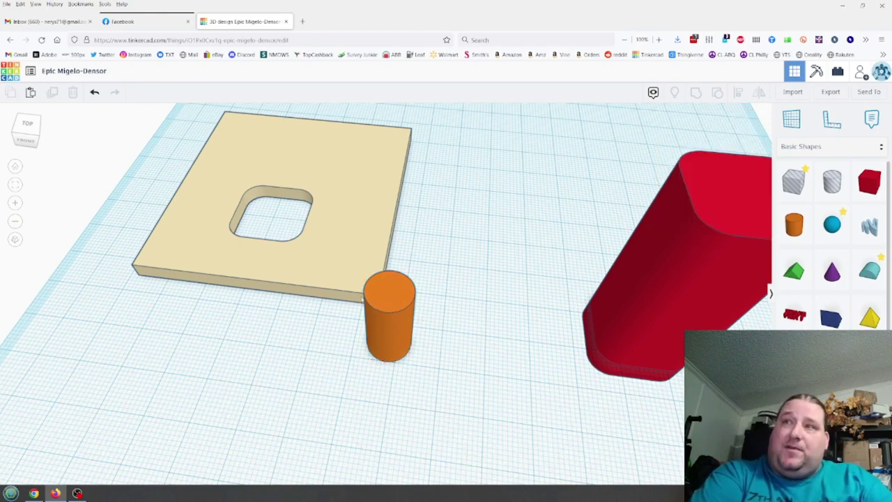
{"action": "left_click", "coordinate": [393, 300]}
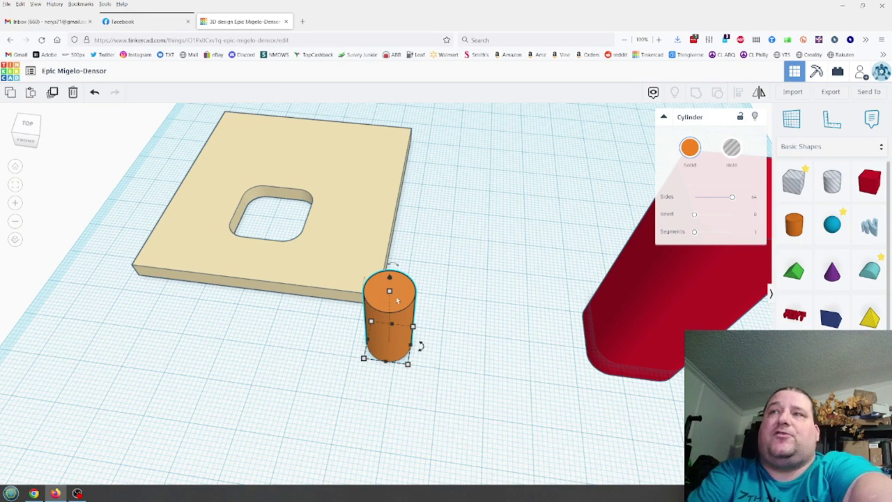
{"action": "left_click_drag", "start_coordinate": [397, 300], "coordinate": [484, 310], "text": "alt"}
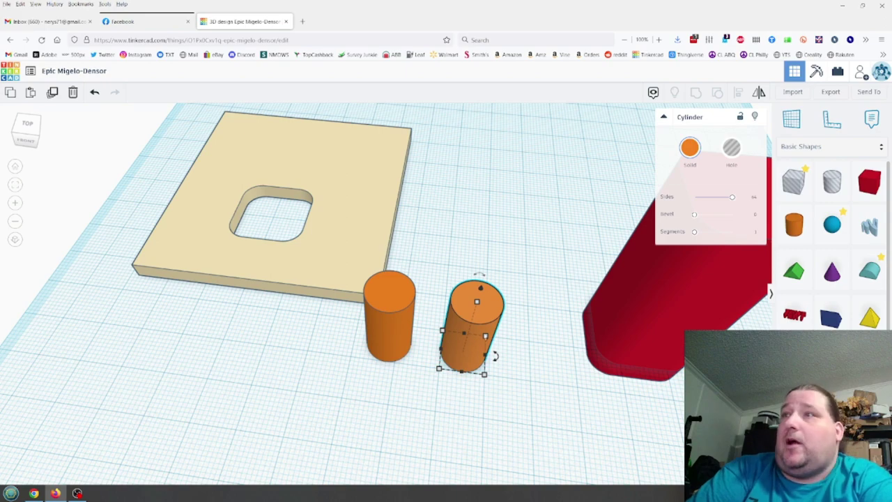
{"action": "left_click", "coordinate": [95, 92]}
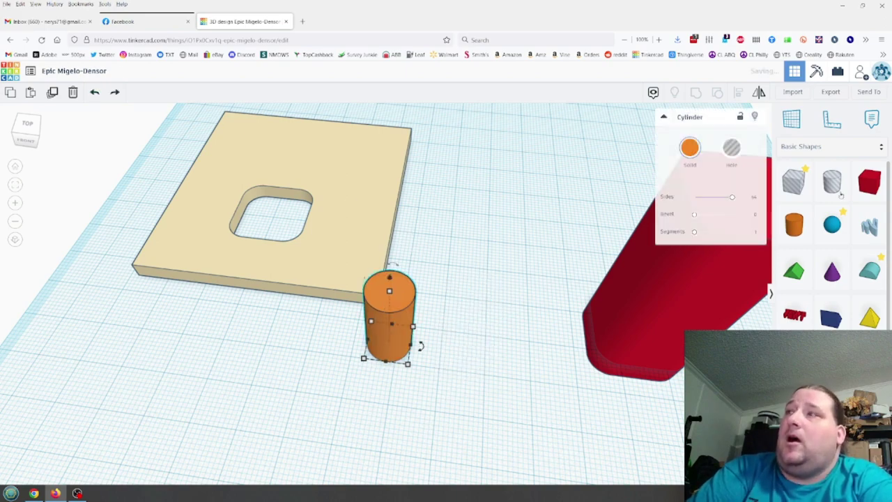
Place a box in front of the orange cylinder, shrink its footprint to about 13 by 7 mm, and reduce its height.
{"action": "left_click", "coordinate": [872, 188]}
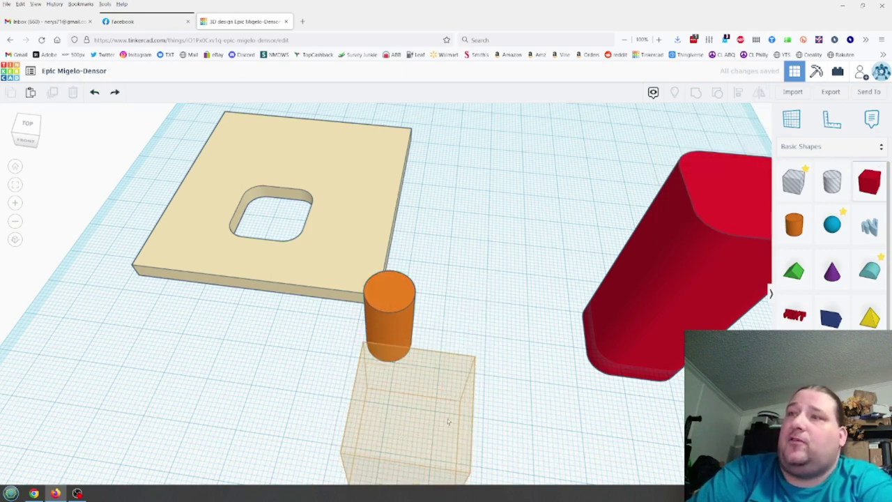
{"action": "left_click", "coordinate": [412, 397]}
{"action": "scroll", "coordinate": [412, 396], "scroll_direction": "down", "scroll_amount": 2}
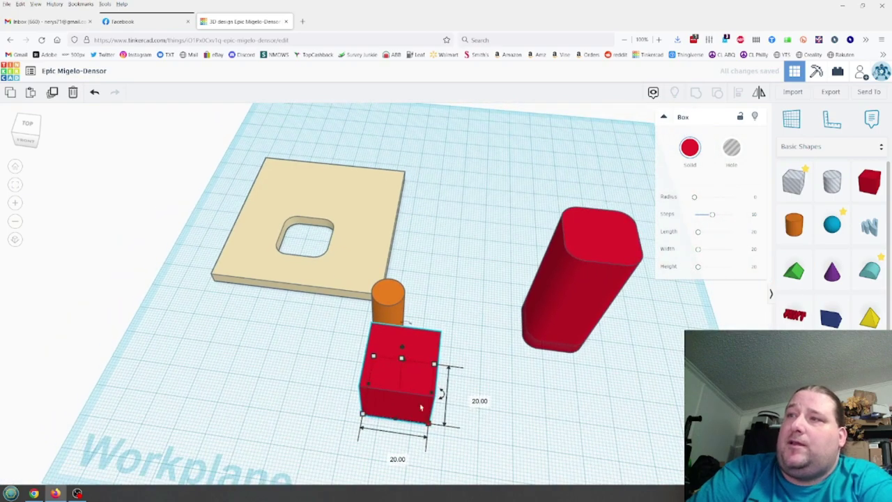
{"action": "left_click_drag", "start_coordinate": [432, 427], "coordinate": [409, 386]}
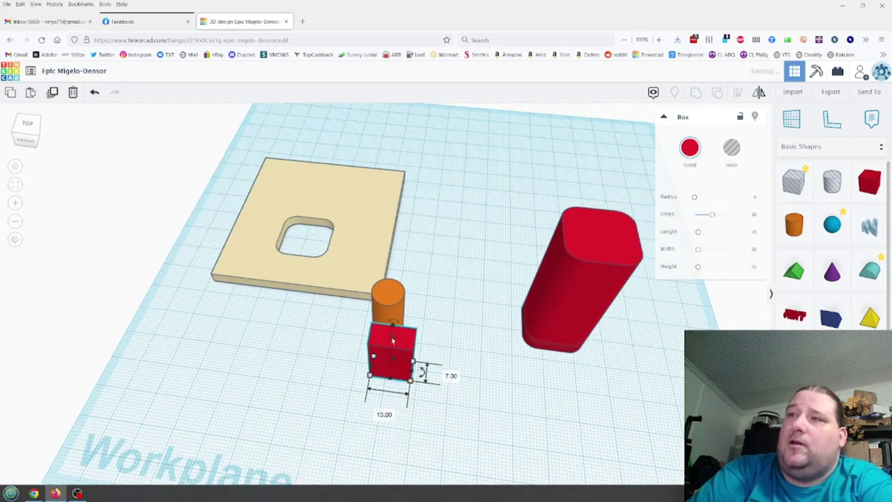
{"action": "left_click_drag", "start_coordinate": [390, 340], "coordinate": [399, 364]}
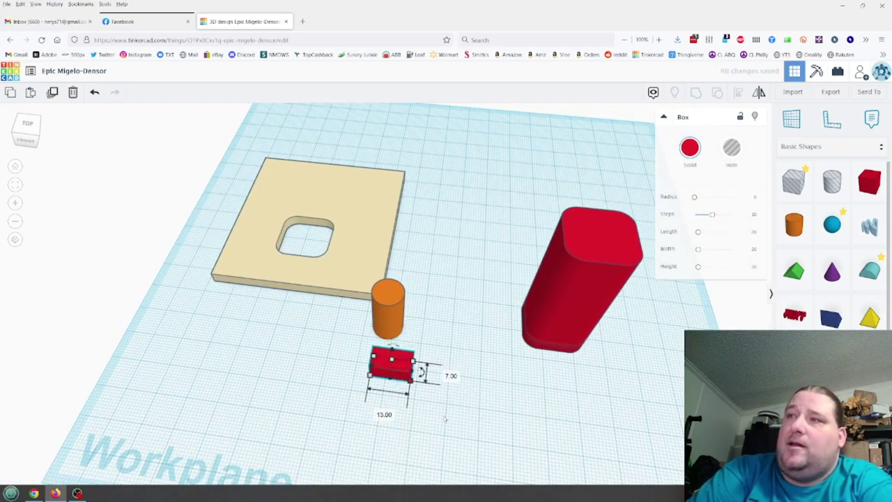
{"action": "left_click", "coordinate": [392, 410]}
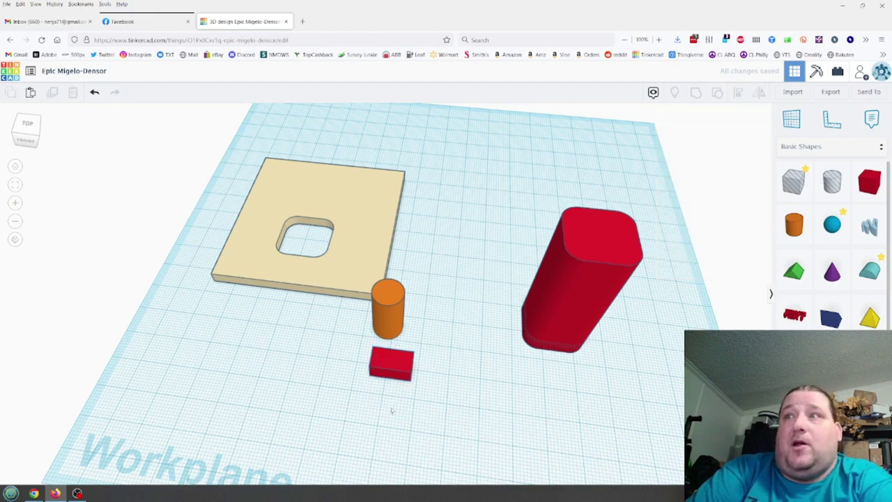
Set the small red box's width to 30 mm and move it against the base of the orange cylinder.
{"action": "left_click", "coordinate": [396, 367]}
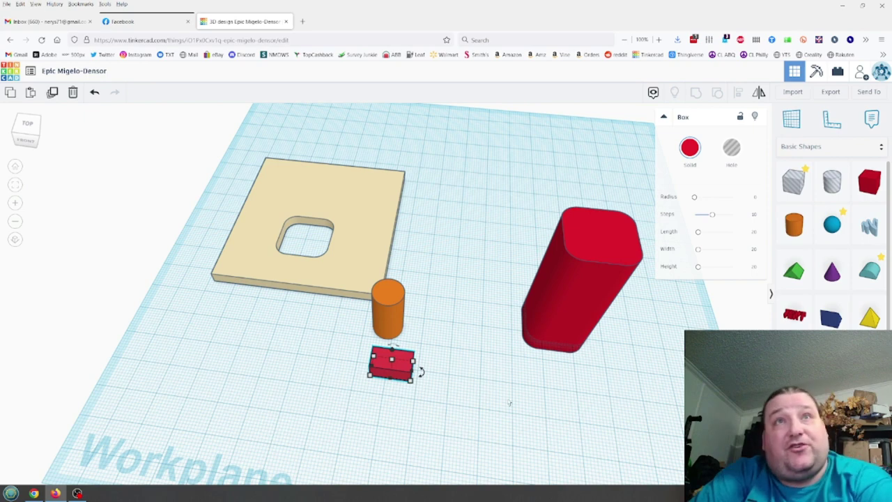
{"action": "left_click", "coordinate": [398, 430]}
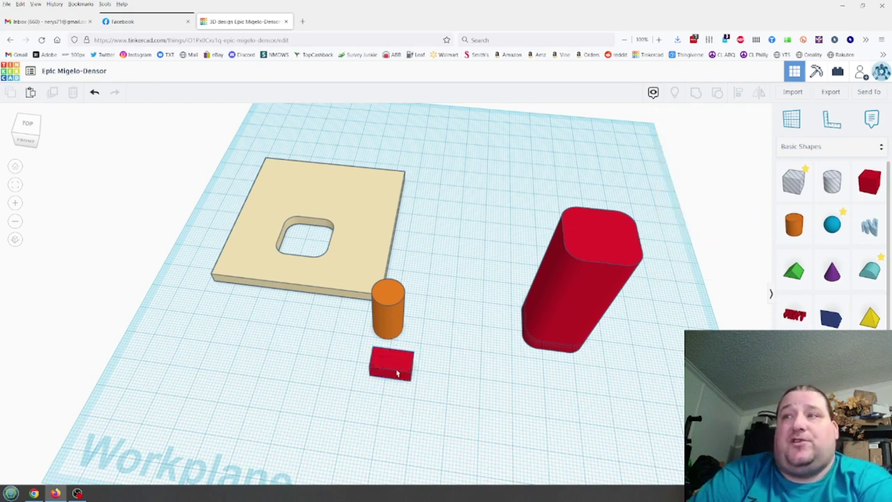
{"action": "left_click", "coordinate": [399, 374]}
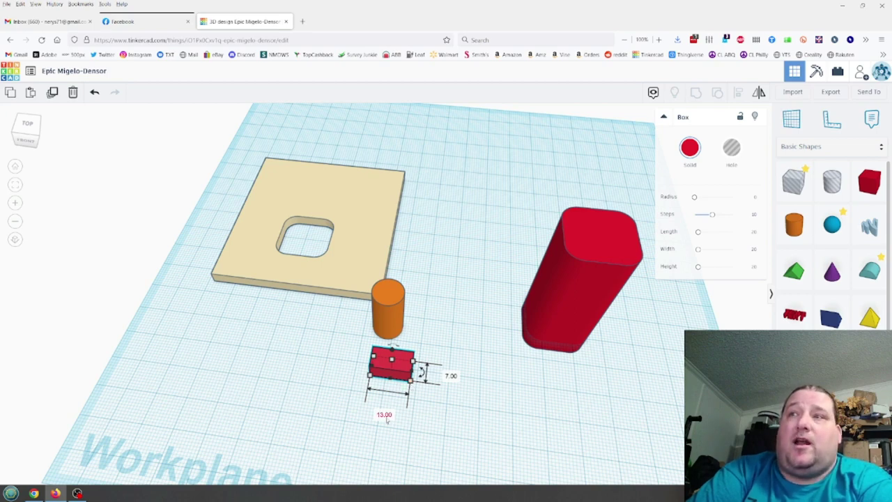
{"action": "left_click", "coordinate": [384, 415]}
{"action": "type", "text": "30"}
{"action": "key", "text": "Return"}
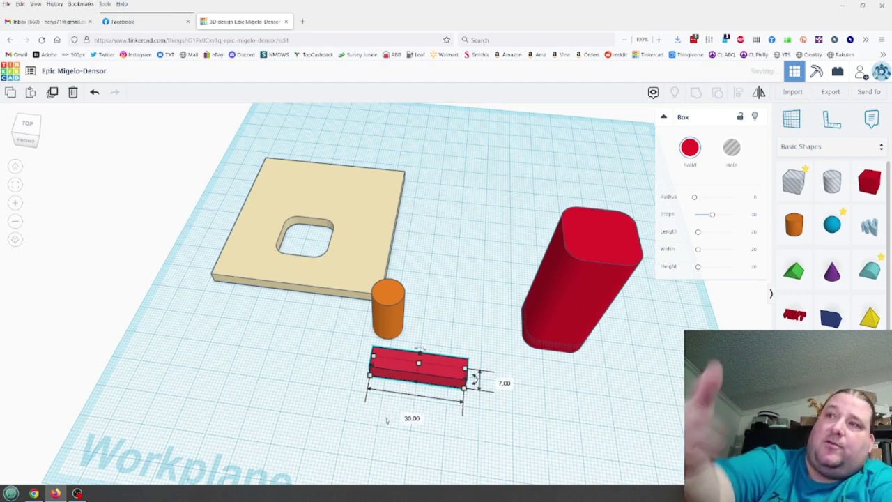
{"action": "left_click_drag", "start_coordinate": [418, 359], "coordinate": [416, 339]}
Copy the orange cylinder 20 mm along the red bar to its other end.
{"action": "left_click", "coordinate": [384, 308]}
{"action": "left_click", "coordinate": [387, 306]}
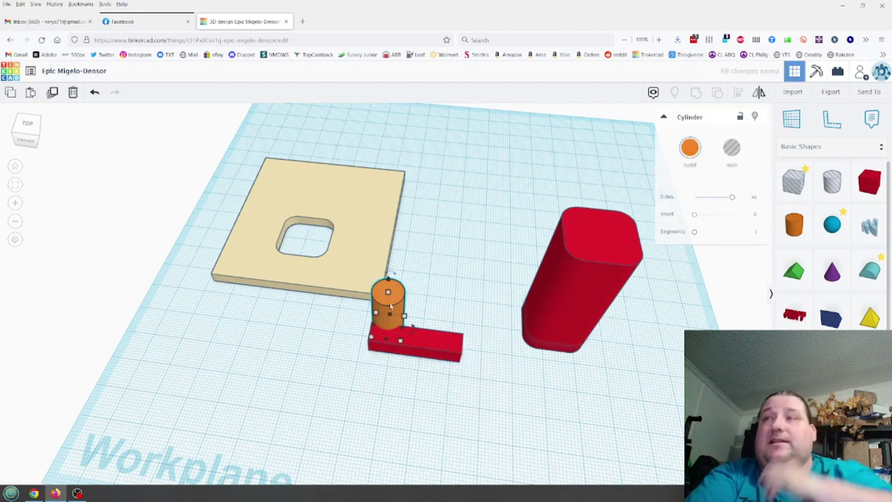
{"action": "left_click_drag", "start_coordinate": [396, 298], "coordinate": [463, 300], "text": "alt"}
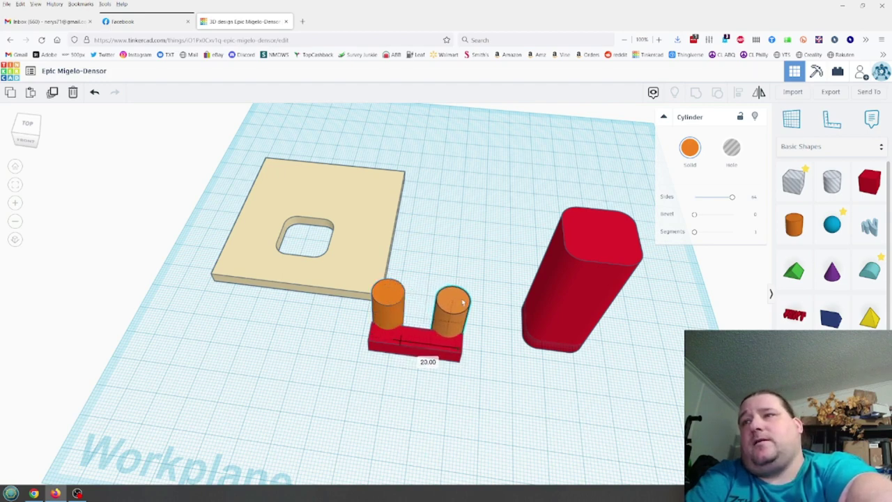
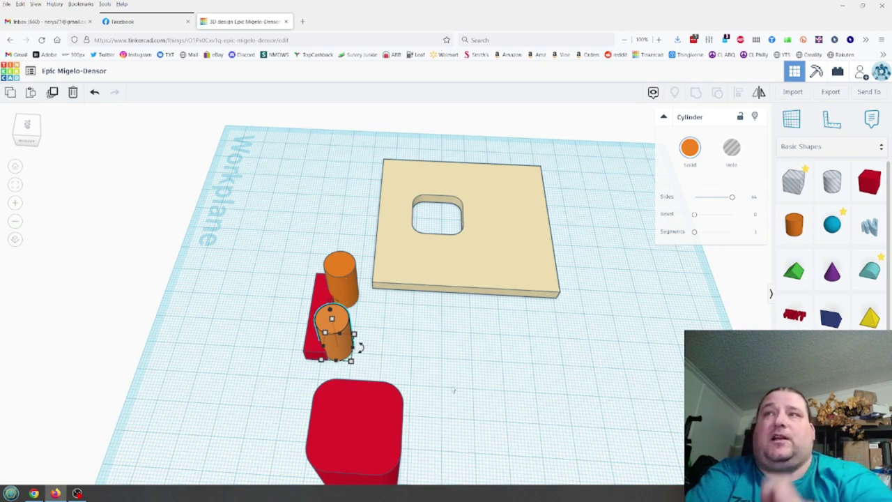
Copy the pair of orange cylinders away from the red bar to form a square arrangement of four.
{"action": "left_click", "coordinate": [415, 339]}
{"action": "left_click", "coordinate": [339, 329]}
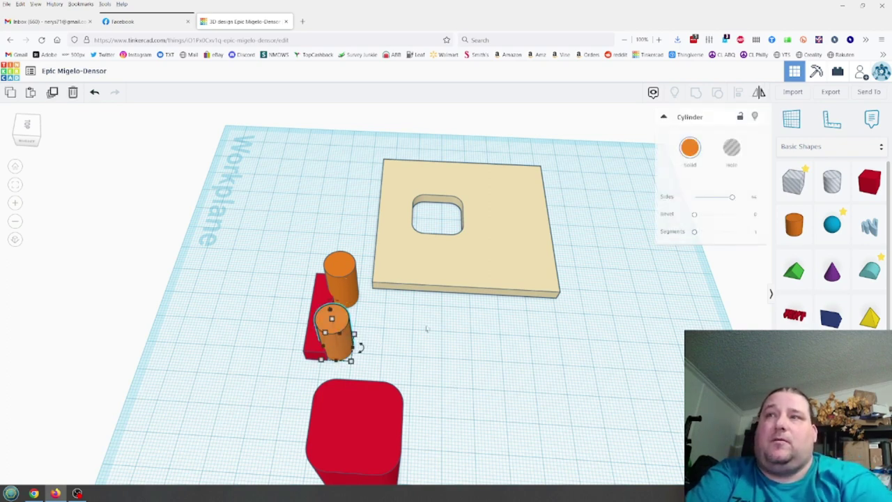
{"action": "left_click", "coordinate": [346, 270], "text": "shift"}
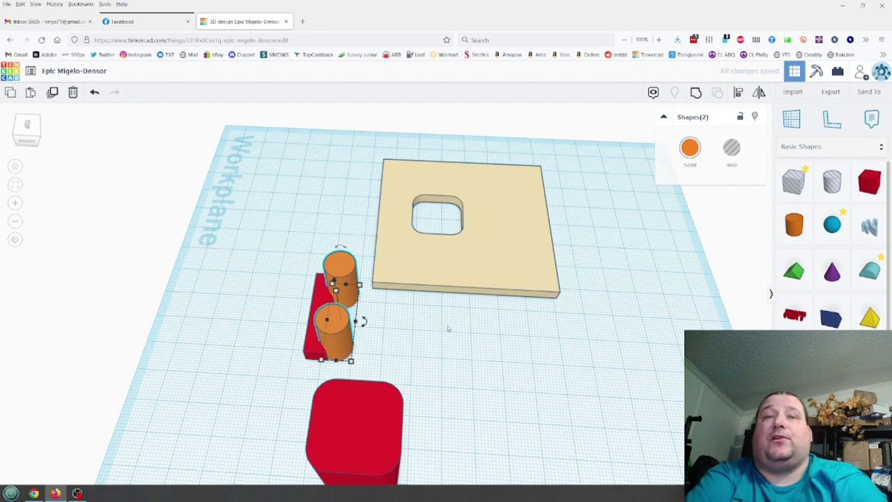
{"action": "left_click_drag", "start_coordinate": [360, 318], "coordinate": [405, 333], "text": "alt"}
{"action": "left_click", "coordinate": [424, 343]}
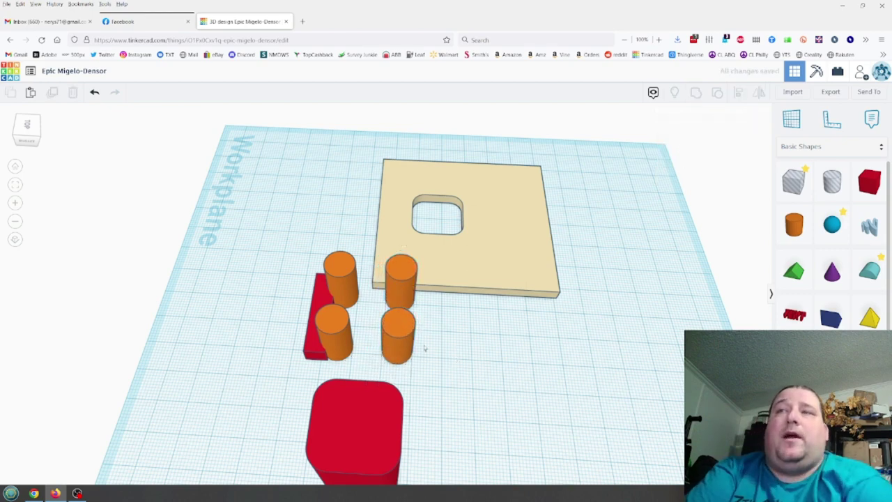
Select all four orange cylinders and group them into one shape.
{"action": "right_click_drag", "start_coordinate": [418, 380], "coordinate": [377, 305]}
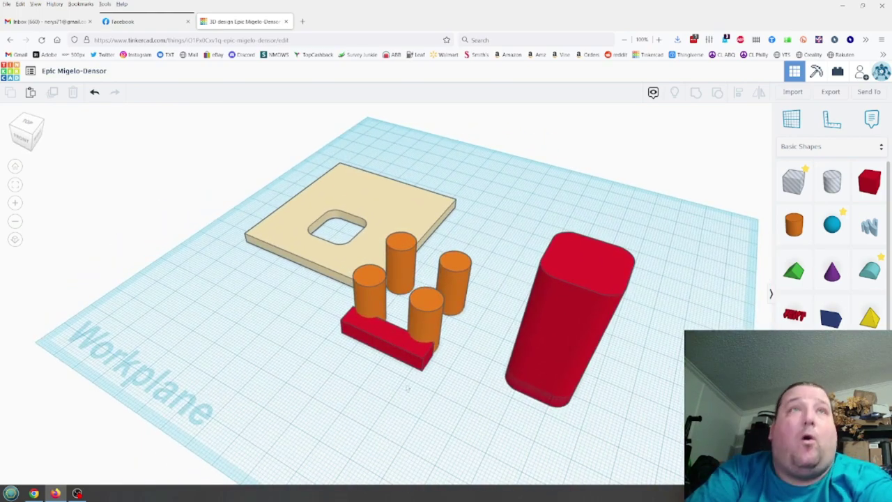
{"action": "right_click_drag", "start_coordinate": [472, 309], "coordinate": [382, 331]}
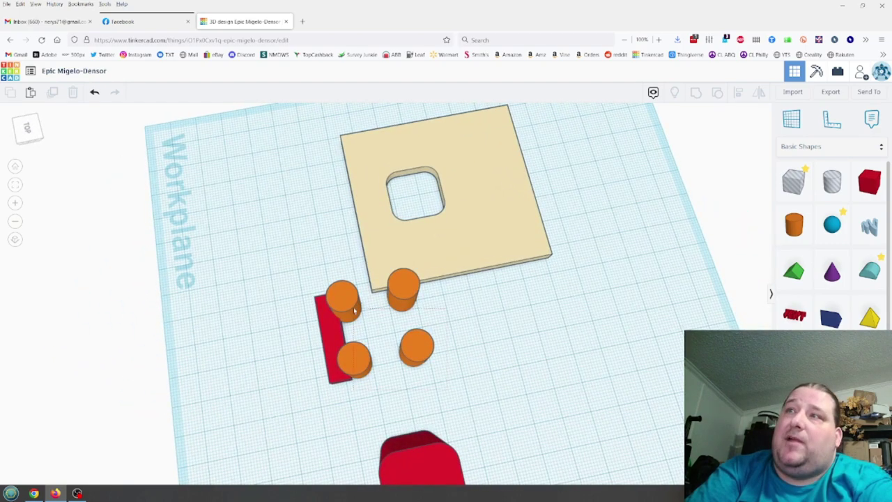
{"action": "left_click_drag", "start_coordinate": [355, 307], "coordinate": [354, 305]}
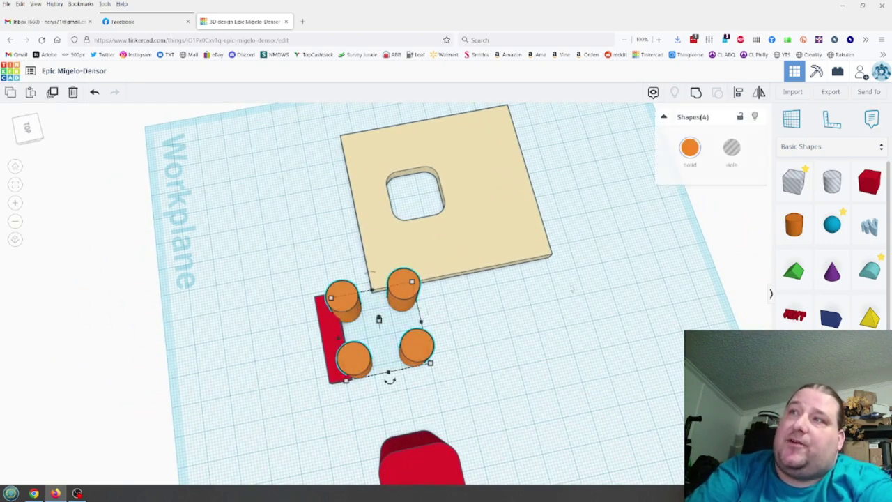
{"action": "key", "text": "ctrl+g"}
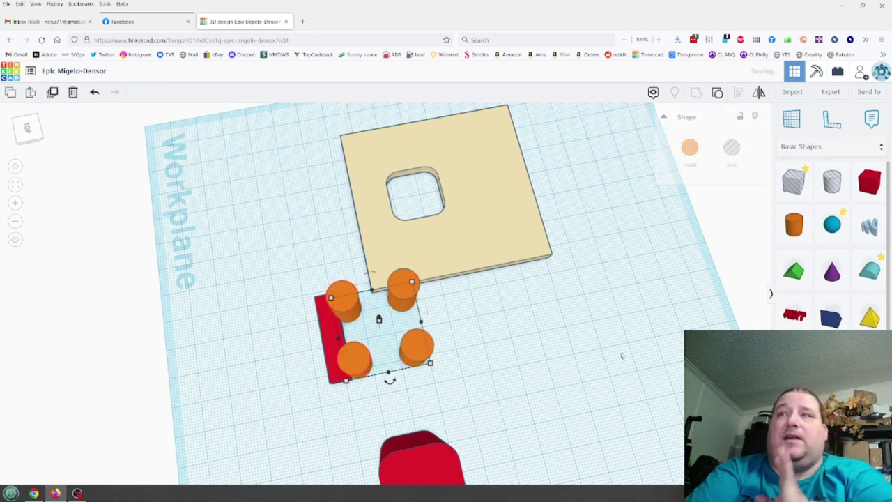
{"action": "left_click", "coordinate": [542, 388]}
{"action": "left_click_drag", "start_coordinate": [417, 346], "coordinate": [462, 350]}
{"action": "key", "text": "ctrl+z"}
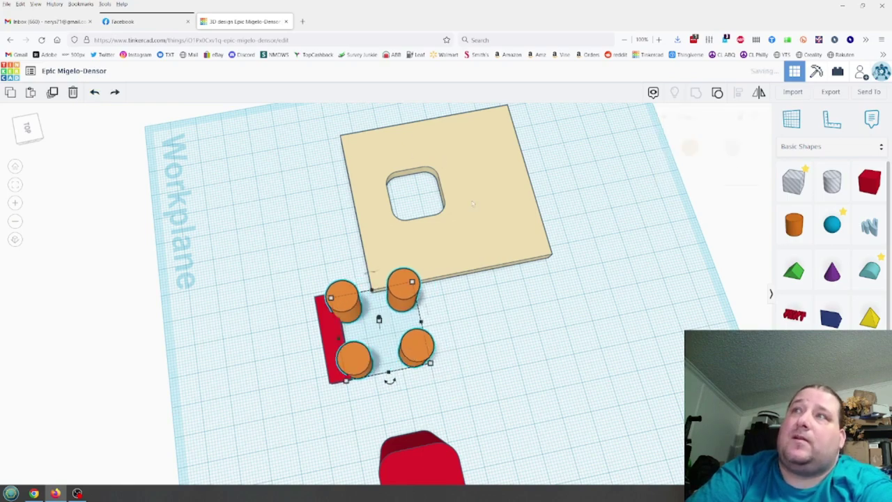
Move the tan plate away from the four orange cylinders to clear space around them.
{"action": "left_click_drag", "start_coordinate": [454, 245], "coordinate": [426, 128]}
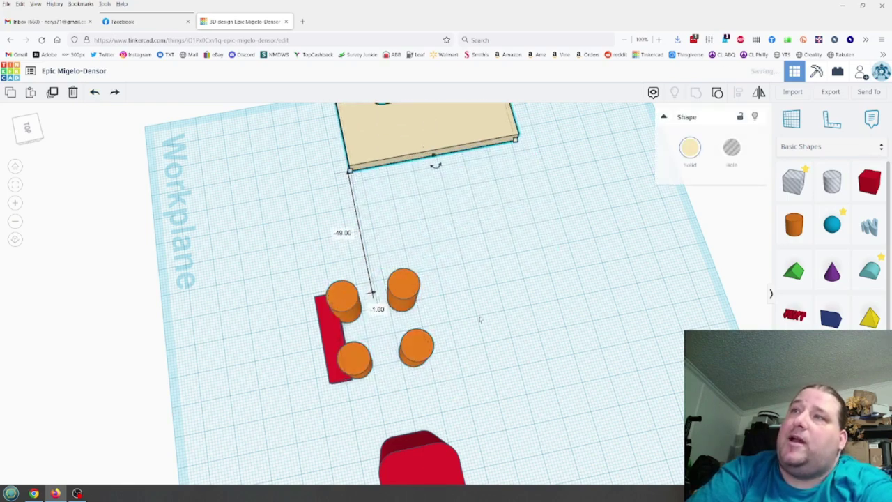
{"action": "left_click", "coordinate": [480, 322]}
Resize the red bar beneath the cylinders, setting its long side to 20 mm and its short side to 30 mm.
{"action": "right_click_drag", "start_coordinate": [475, 387], "coordinate": [591, 381]}
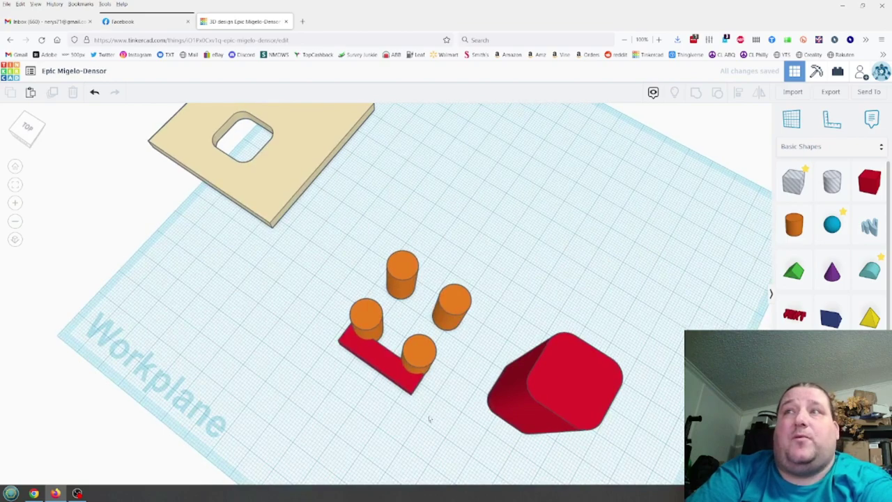
{"action": "scroll", "coordinate": [427, 425], "scroll_direction": "up", "scroll_amount": 5}
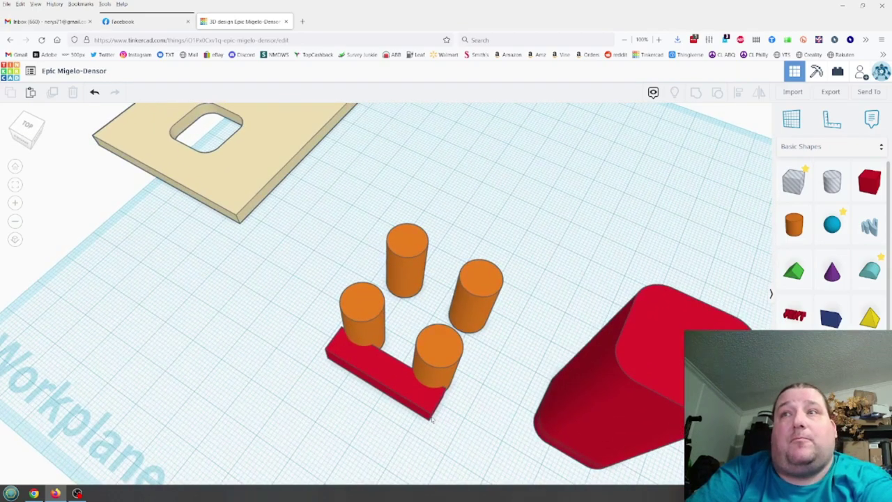
{"action": "left_click", "coordinate": [388, 375]}
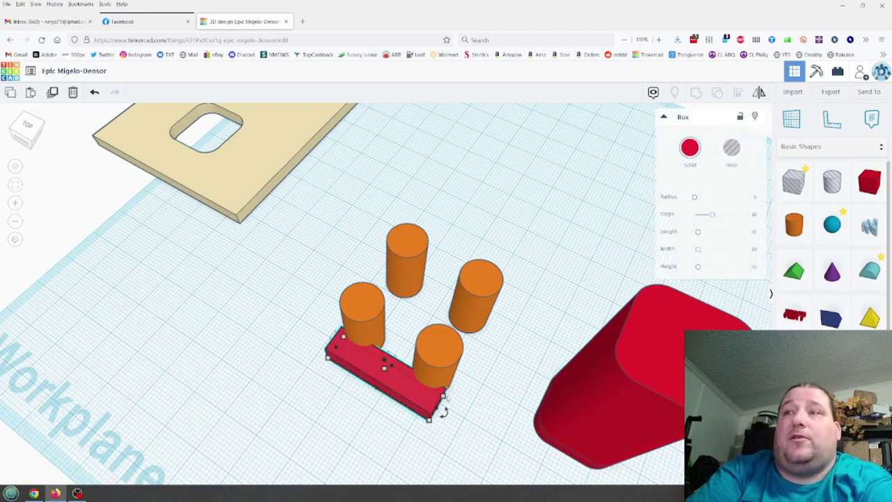
{"action": "mouse_move", "coordinate": [443, 412]}
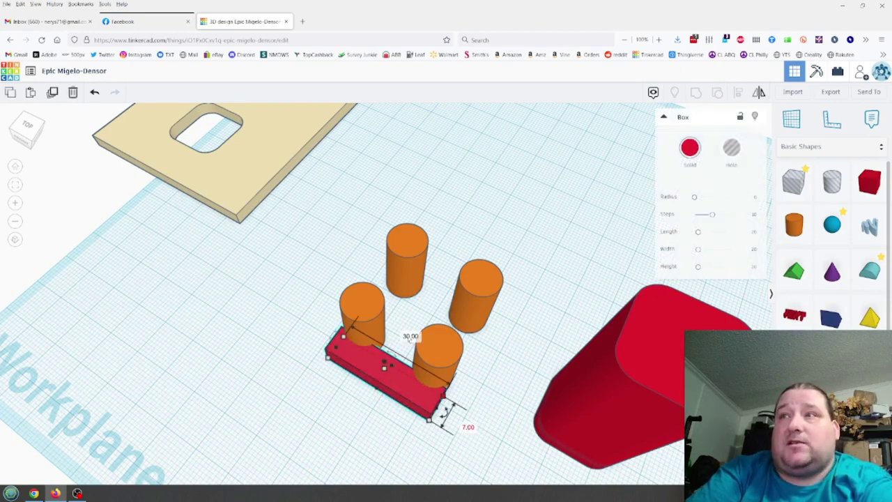
{"action": "left_click", "coordinate": [411, 336]}
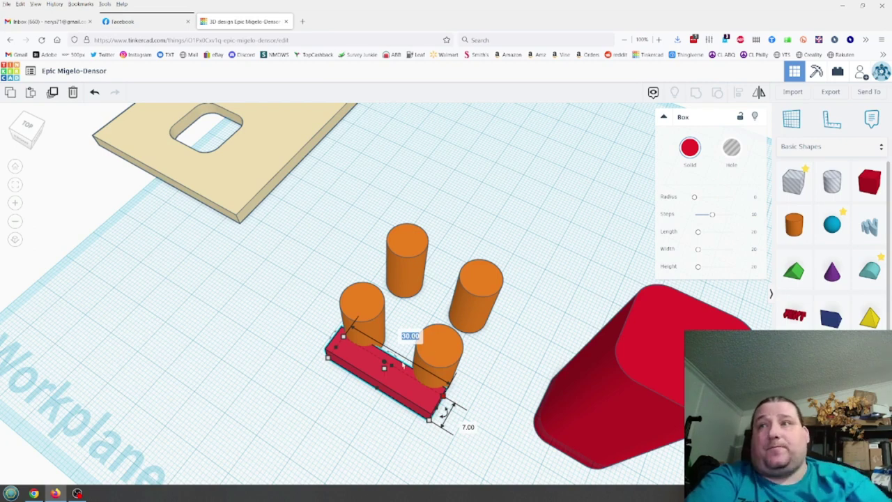
{"action": "type", "text": "20"}
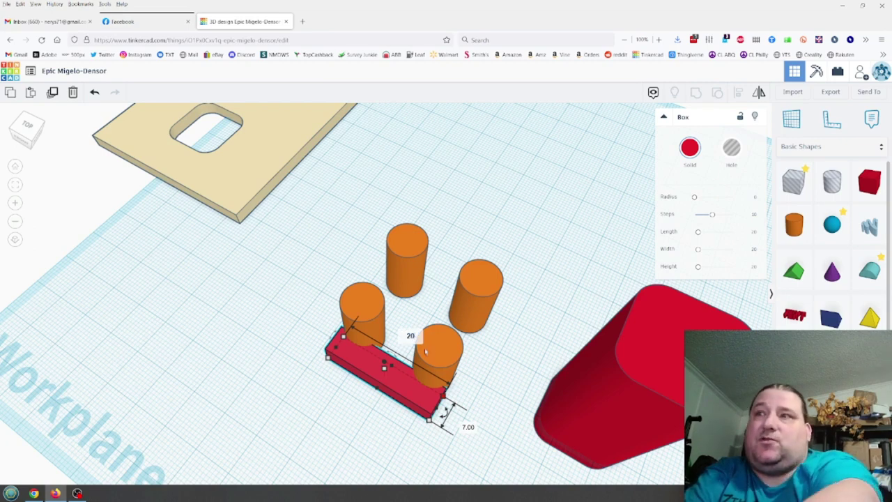
{"action": "key", "text": "Tab"}
{"action": "type", "text": "30"}
{"action": "key", "text": "Return"}
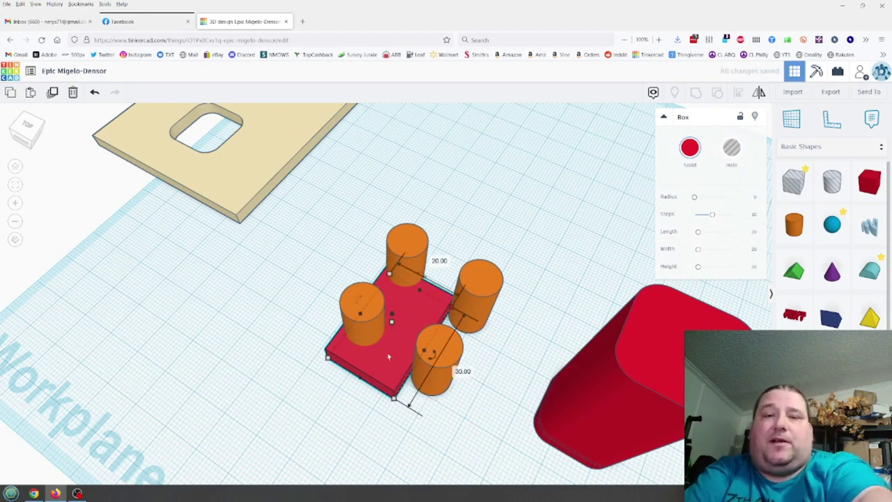
Duplicate the red box rotated 90° to form a cross, and align both boxes centrally with the four orange cylinders.
{"action": "left_click_drag", "start_coordinate": [433, 357], "coordinate": [426, 466]}
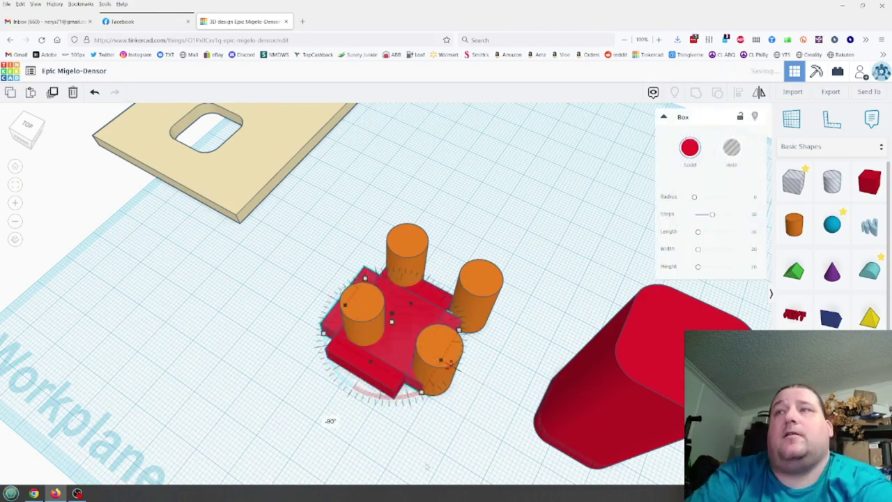
{"action": "left_click_drag", "start_coordinate": [480, 444], "coordinate": [327, 252]}
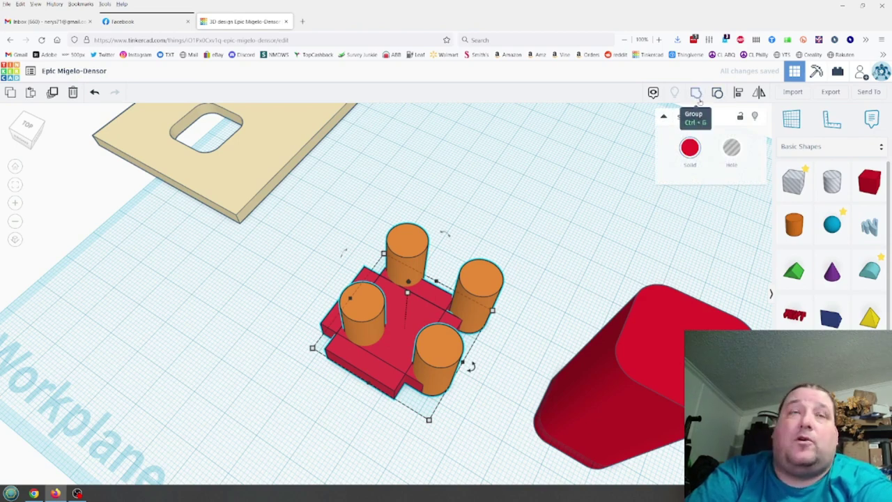
{"action": "left_click", "coordinate": [738, 92]}
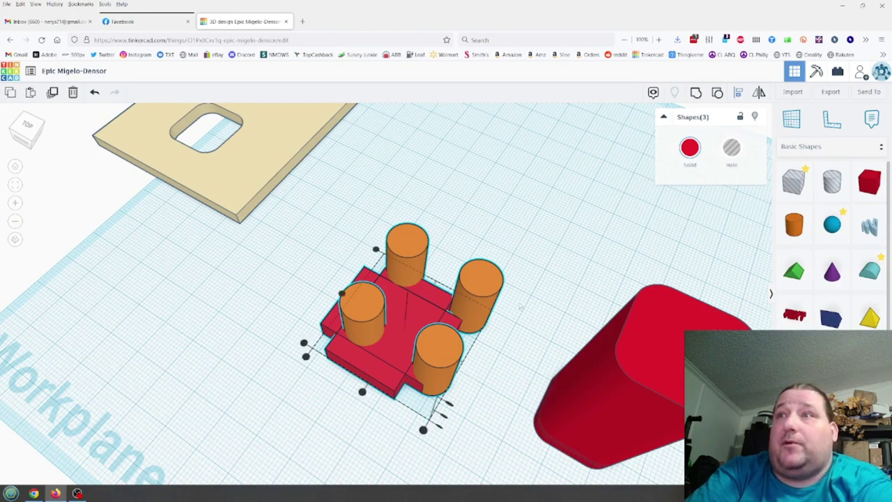
{"action": "left_click", "coordinate": [363, 392]}
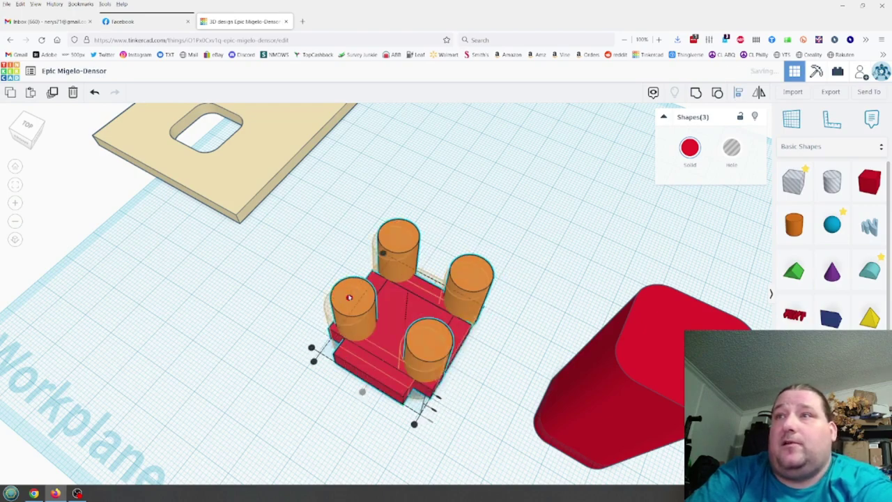
{"action": "left_click", "coordinate": [513, 301]}
Set the height of the two crossed red boxes to 20 mm.
{"action": "right_click_drag", "start_coordinate": [532, 347], "coordinate": [399, 365]}
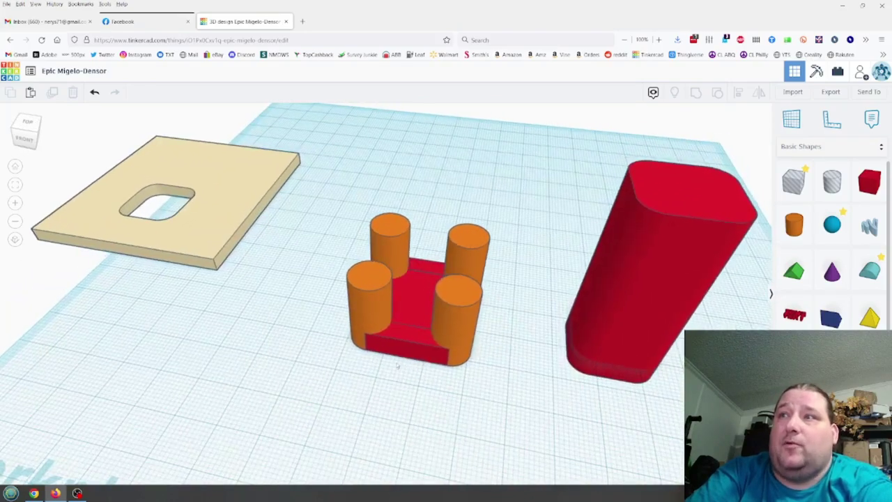
{"action": "left_click", "coordinate": [408, 317]}
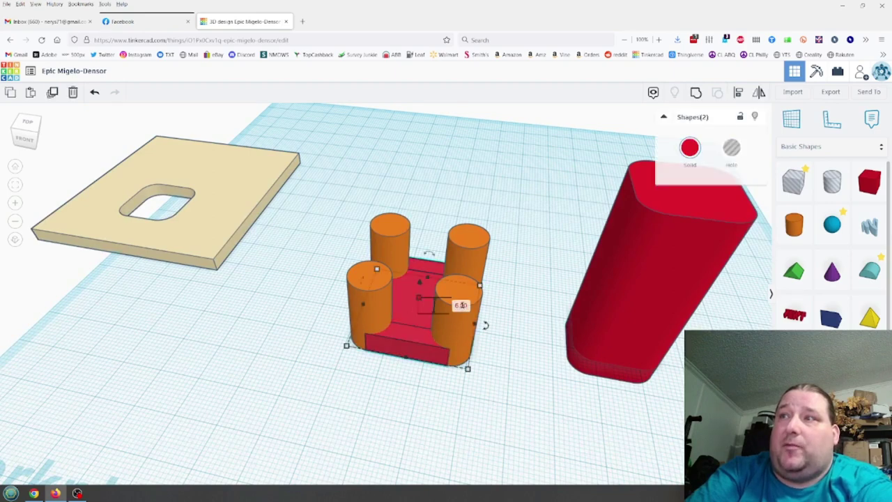
{"action": "left_click", "coordinate": [461, 306]}
{"action": "type", "text": "20"}
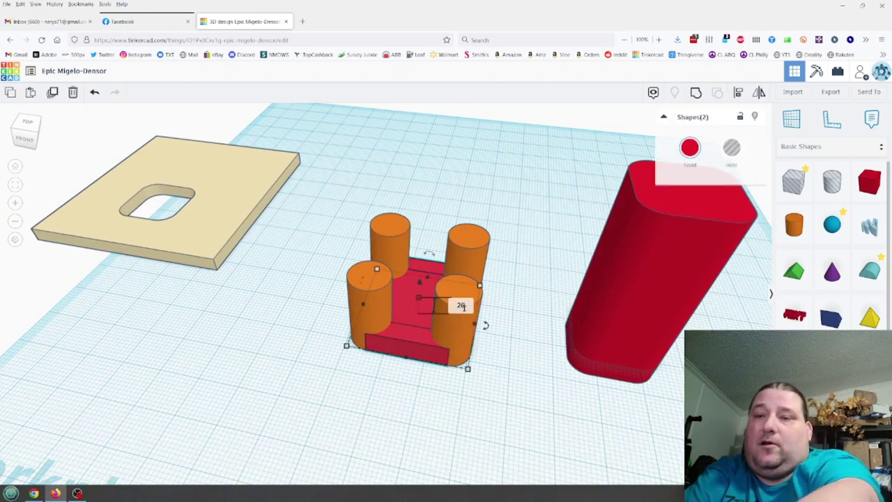
{"action": "key", "text": "Return"}
{"action": "left_click", "coordinate": [514, 329]}
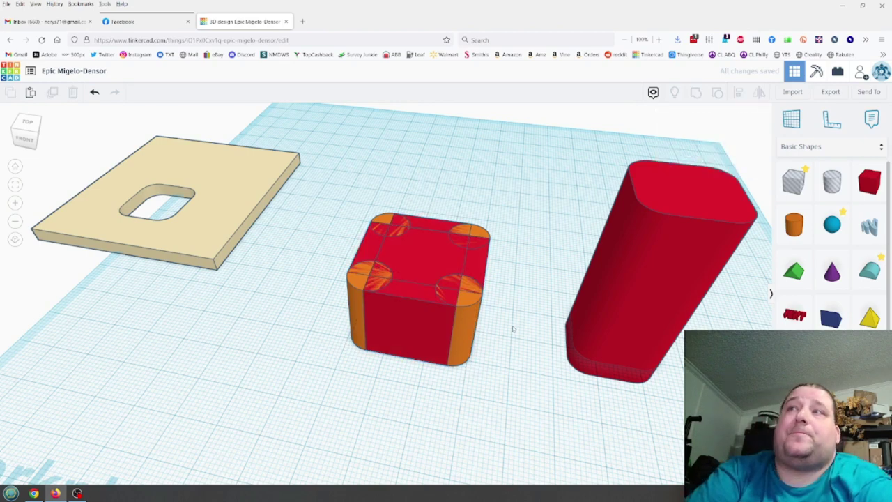
Select the crossed boxes and the four cylinders and group them into one rounded block.
{"action": "left_click_drag", "start_coordinate": [492, 382], "coordinate": [354, 202]}
{"action": "left_click", "coordinate": [696, 92]}
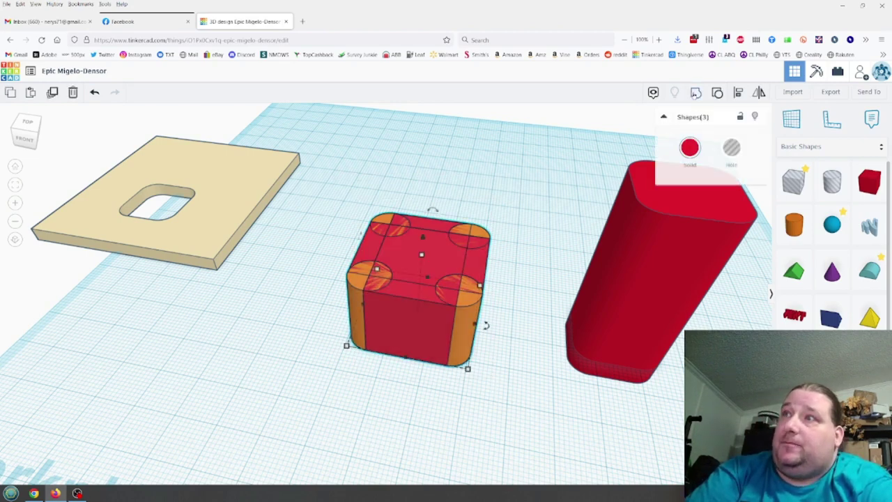
{"action": "left_click", "coordinate": [514, 334]}
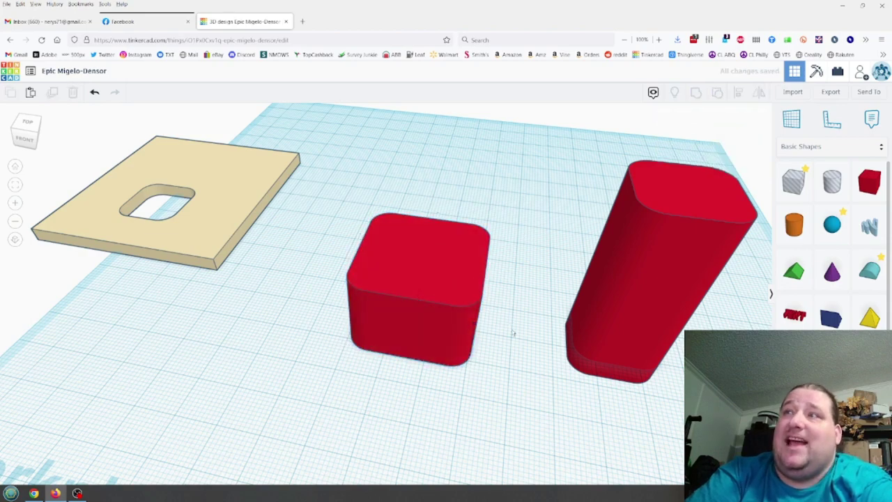
Stretch the grouped rounded block upward into a tall post.
{"action": "right_click_drag", "start_coordinate": [508, 347], "coordinate": [527, 396]}
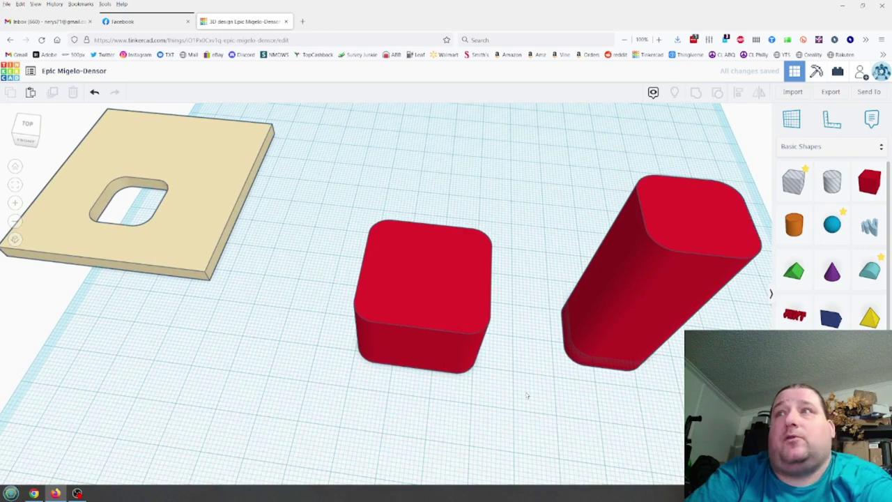
{"action": "scroll", "coordinate": [527, 396], "scroll_direction": "up", "scroll_amount": 3}
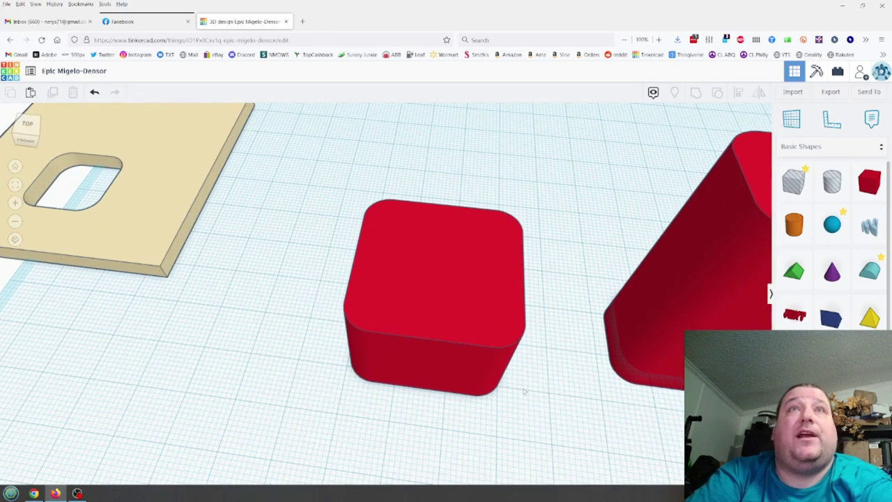
{"action": "right_click_drag", "start_coordinate": [548, 378], "coordinate": [425, 358]}
{"action": "left_click", "coordinate": [426, 359]}
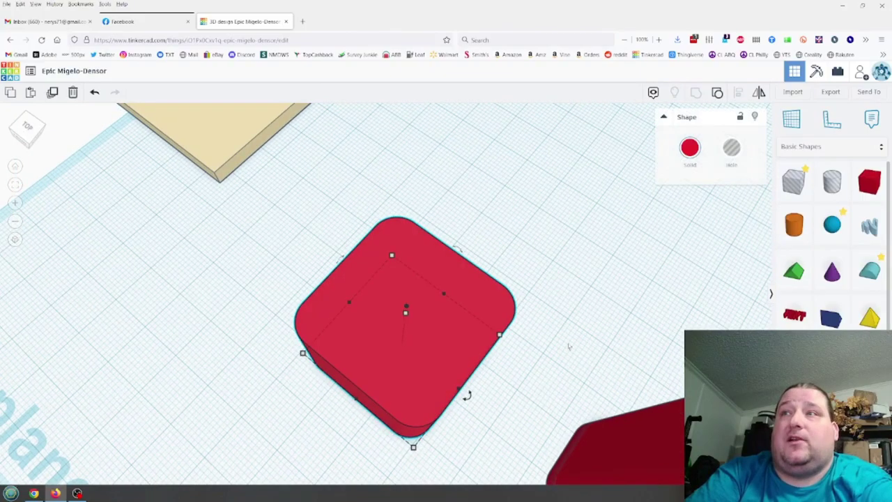
{"action": "right_click_drag", "start_coordinate": [548, 370], "coordinate": [575, 340]}
{"action": "mouse_move", "coordinate": [418, 225]}
{"action": "left_click_drag", "start_coordinate": [418, 225], "coordinate": [419, 143]}
{"action": "scroll", "coordinate": [507, 233], "scroll_direction": "down", "scroll_amount": 3}
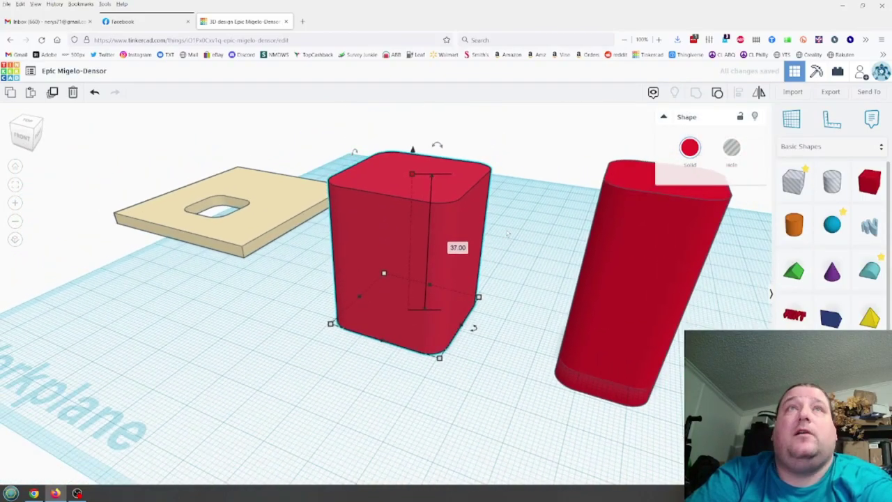
{"action": "right_click_drag", "start_coordinate": [515, 210], "coordinate": [474, 277]}
{"action": "left_click_drag", "start_coordinate": [387, 274], "coordinate": [387, 201]}
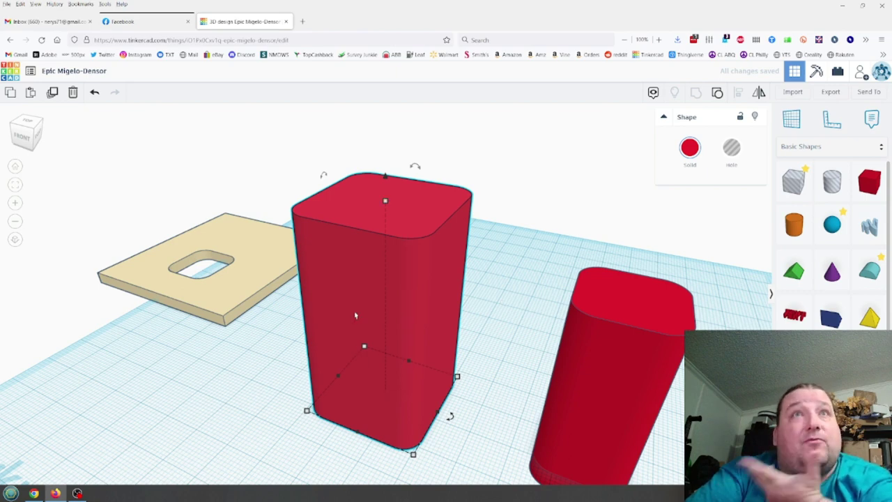
Shift the tall rounded post slightly and place a copy of it farther back on the workplane.
{"action": "left_click_drag", "start_coordinate": [424, 328], "coordinate": [385, 307]}
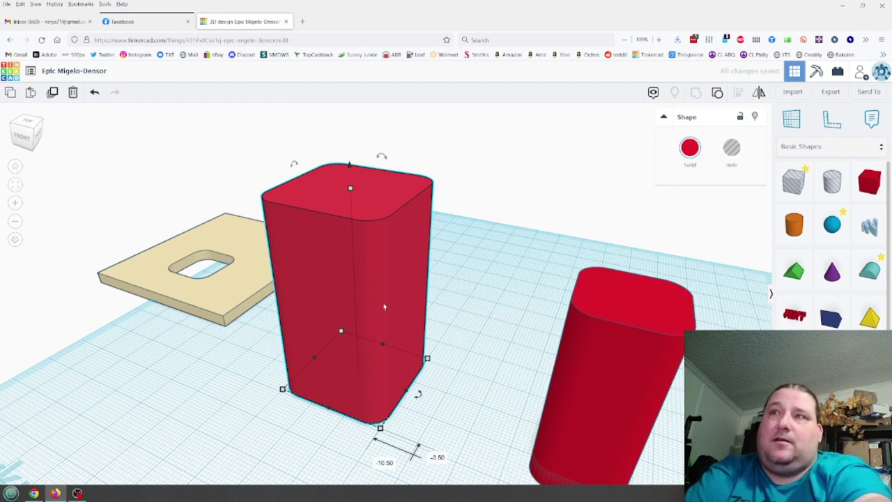
{"action": "key", "text": "ctrl+v"}
{"action": "left_click_drag", "start_coordinate": [469, 295], "coordinate": [582, 228]}
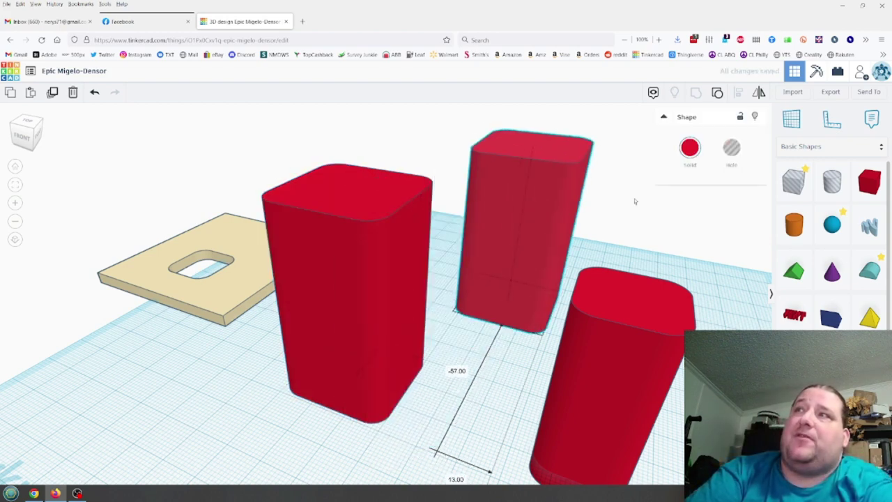
Ungroup the rear copy and the original tall post into their separate boxes and cylinders.
{"action": "left_click", "coordinate": [717, 93]}
{"action": "left_click", "coordinate": [459, 389]}
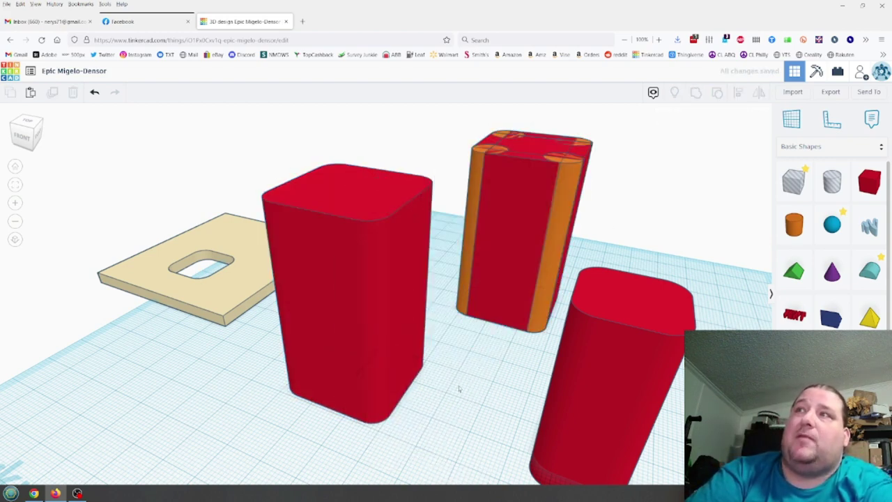
{"action": "left_click", "coordinate": [392, 343]}
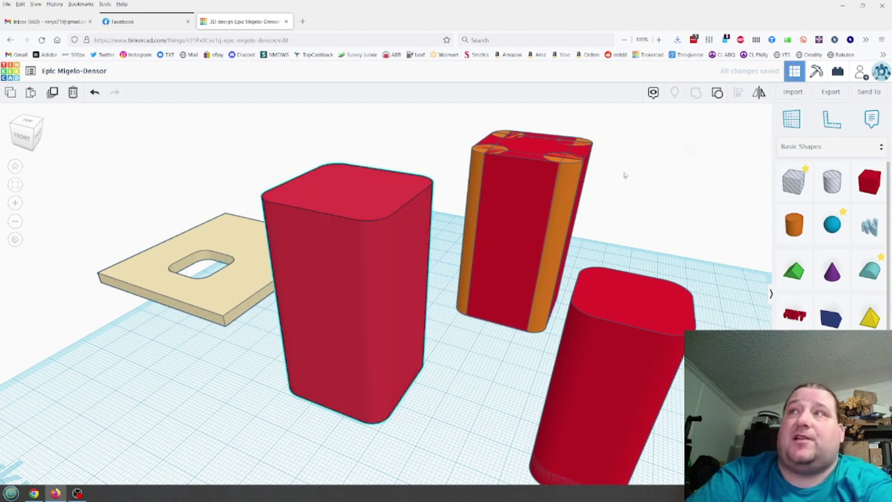
{"action": "key", "text": "ctrl+d"}
{"action": "left_click", "coordinate": [491, 359]}
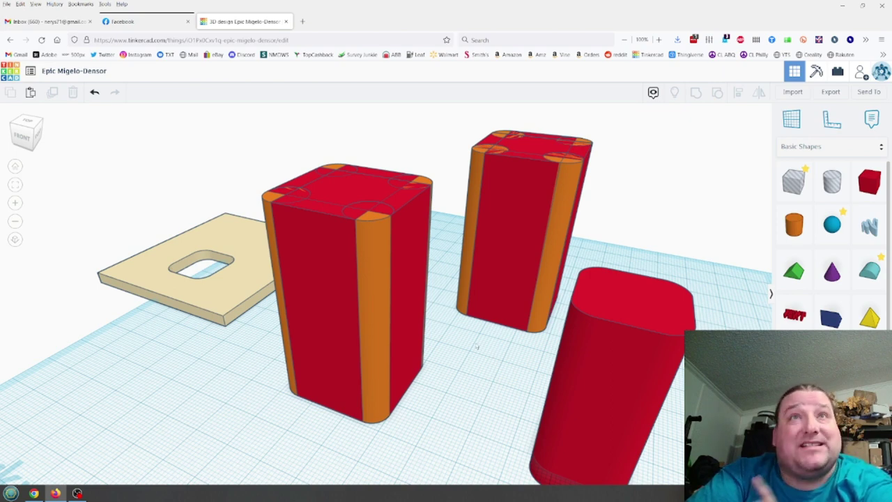
Select all parts of the rear post and group them back into one solid shape.
{"action": "left_click_drag", "start_coordinate": [613, 122], "coordinate": [476, 191]}
{"action": "key", "text": "ctrl+g"}
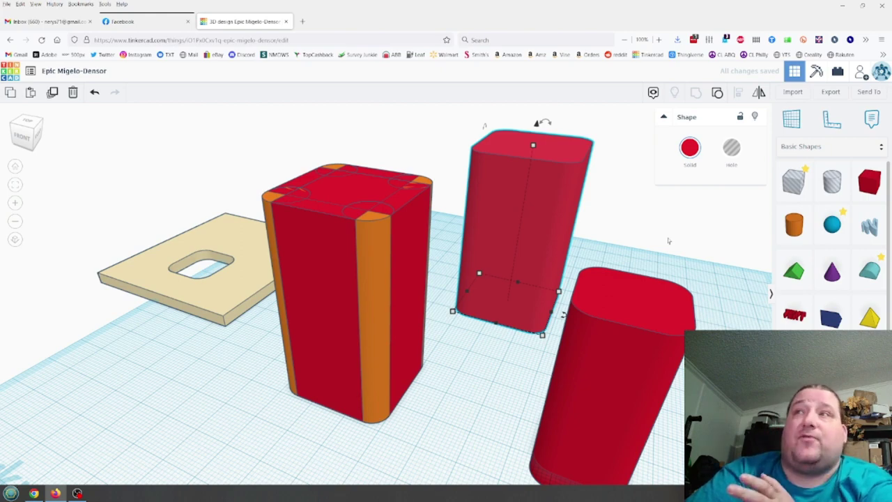
{"action": "right_click_drag", "start_coordinate": [673, 201], "coordinate": [596, 178]}
{"action": "left_click_drag", "start_coordinate": [595, 178], "coordinate": [570, 212]}
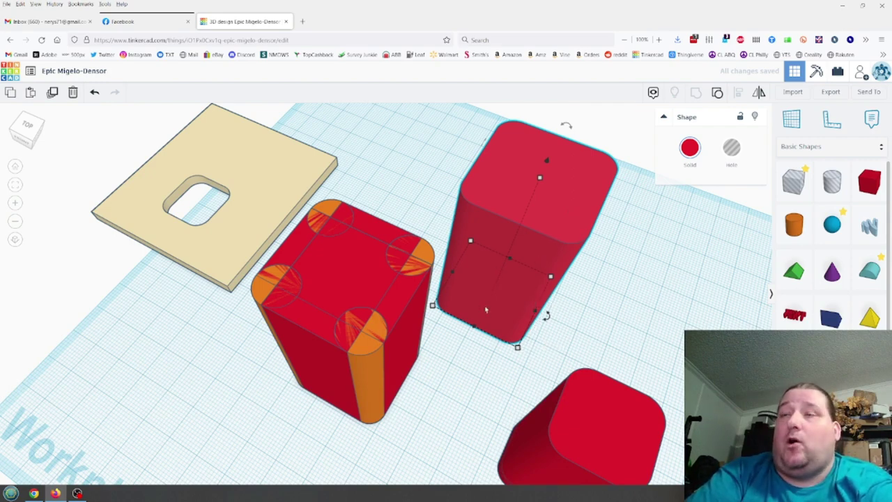
Add a cylinder hole beside the regrouped post, stretch it taller than the post, and raise its sides to the maximum.
{"action": "left_click", "coordinate": [364, 295]}
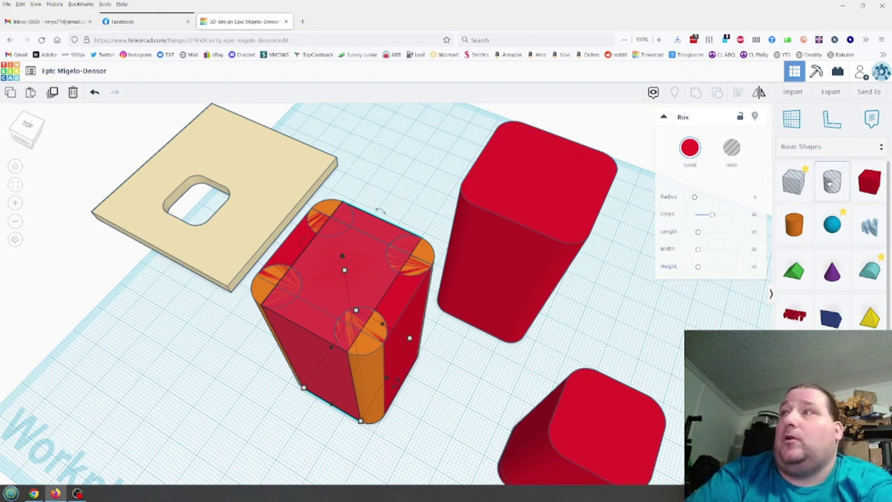
{"action": "left_click_drag", "start_coordinate": [829, 183], "coordinate": [474, 373]}
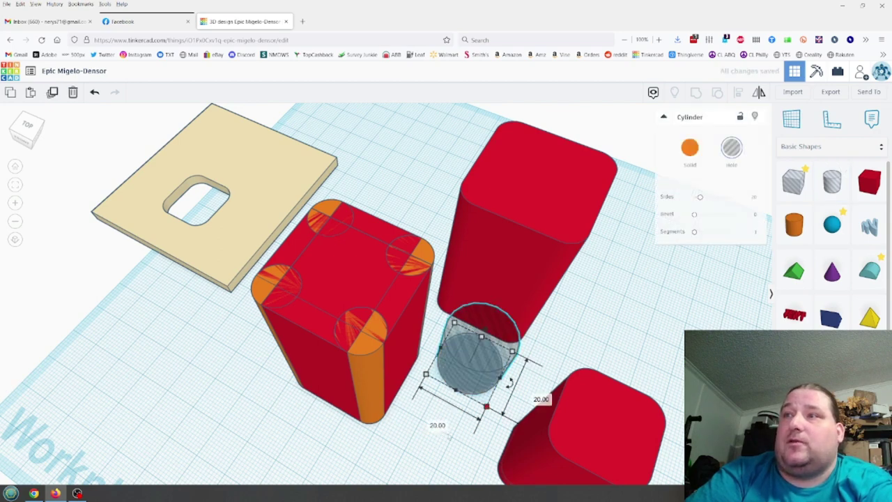
{"action": "mouse_move", "coordinate": [570, 165]}
{"action": "left_mouse_down"}
{"action": "mouse_move", "coordinate": [581, 139]}
{"action": "mouse_move", "coordinate": [585, 168]}
{"action": "left_mouse_up"}
{"action": "left_click", "coordinate": [703, 198]}
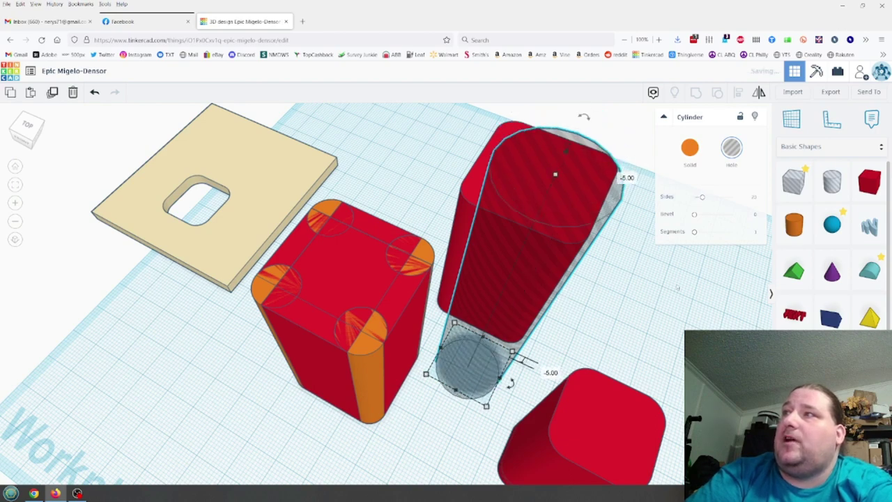
{"action": "left_click_drag", "start_coordinate": [702, 196], "coordinate": [760, 200]}
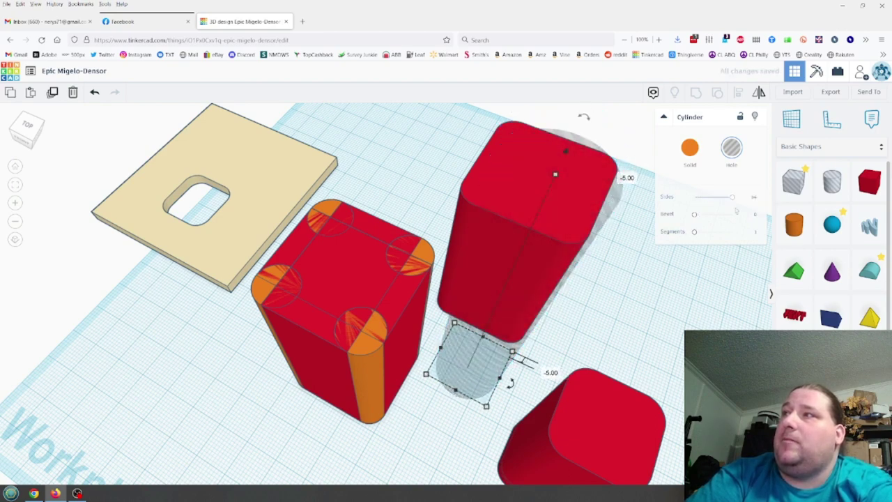
Move the tall cylinder hole into the middle of the regrouped post and group them to cut a round bore.
{"action": "left_click_drag", "start_coordinate": [480, 347], "coordinate": [507, 293]}
{"action": "left_click_drag", "start_coordinate": [628, 297], "coordinate": [559, 162]}
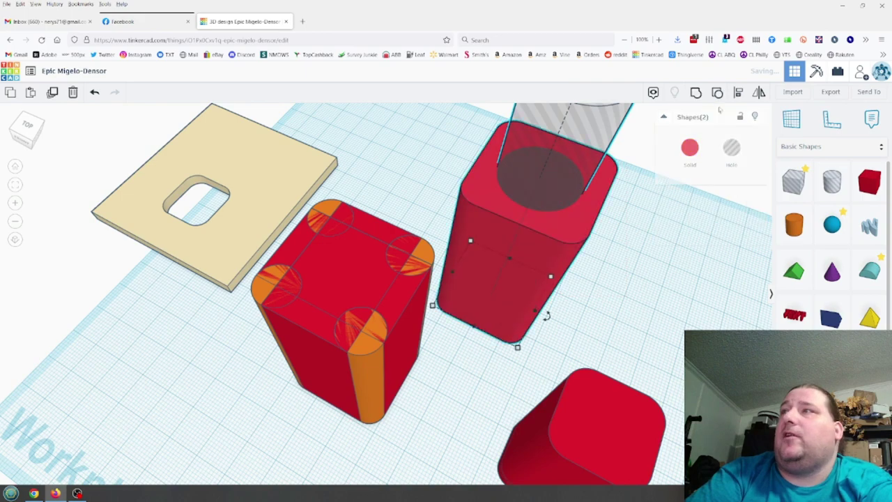
{"action": "left_click", "coordinate": [739, 92]}
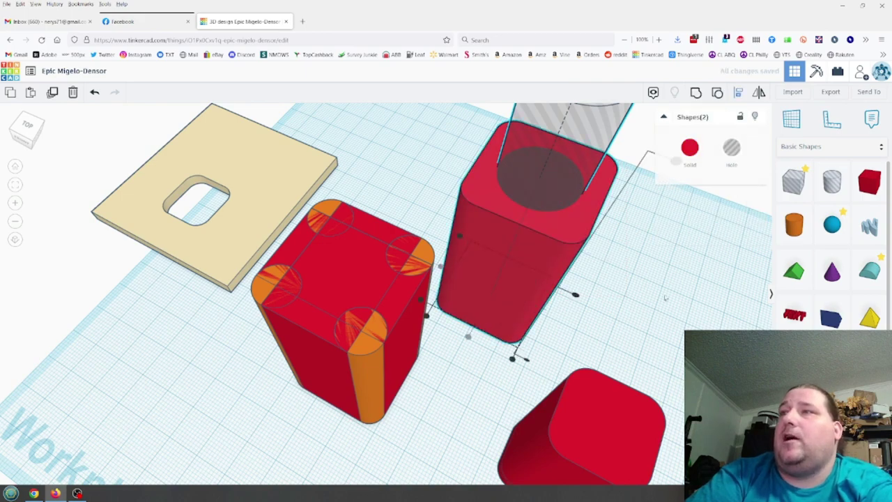
{"action": "left_click", "coordinate": [655, 326]}
{"action": "right_click_drag", "start_coordinate": [655, 326], "coordinate": [659, 300]}
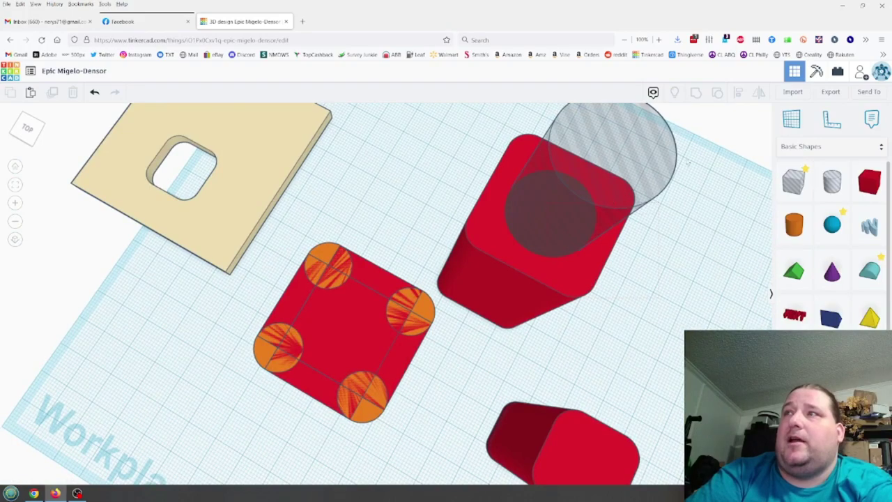
{"action": "key", "text": "ctrl+a"}
{"action": "key", "text": "ctrl+g"}
{"action": "left_click", "coordinate": [677, 320]}
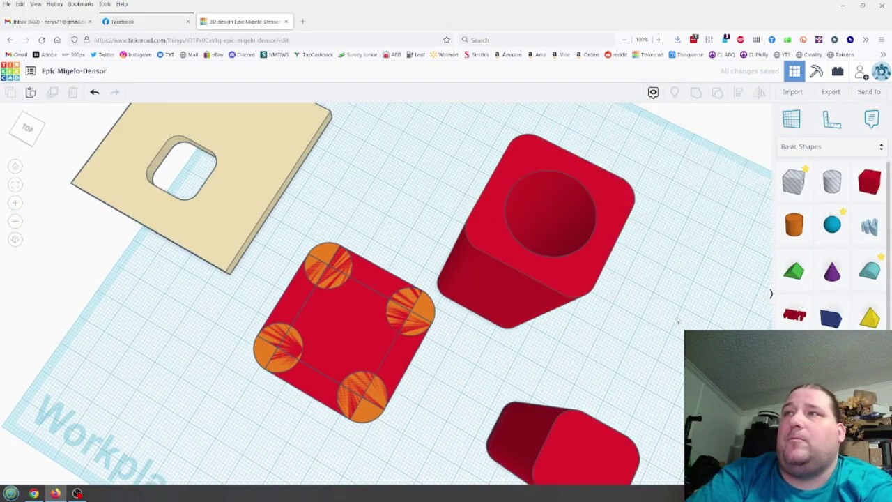
Recolor the bored post from red to light tan.
{"action": "right_click_drag", "start_coordinate": [614, 318], "coordinate": [683, 263]}
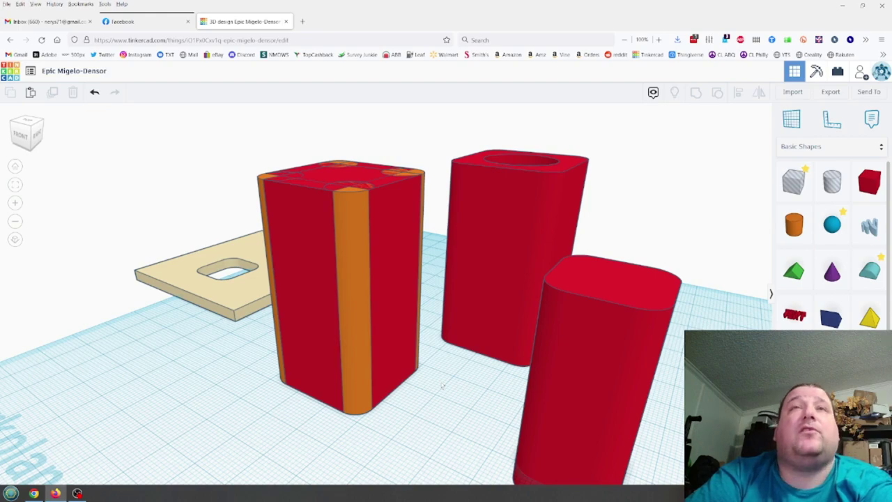
{"action": "right_click_drag", "start_coordinate": [291, 438], "coordinate": [406, 434]}
{"action": "right_click_drag", "start_coordinate": [486, 396], "coordinate": [500, 316]}
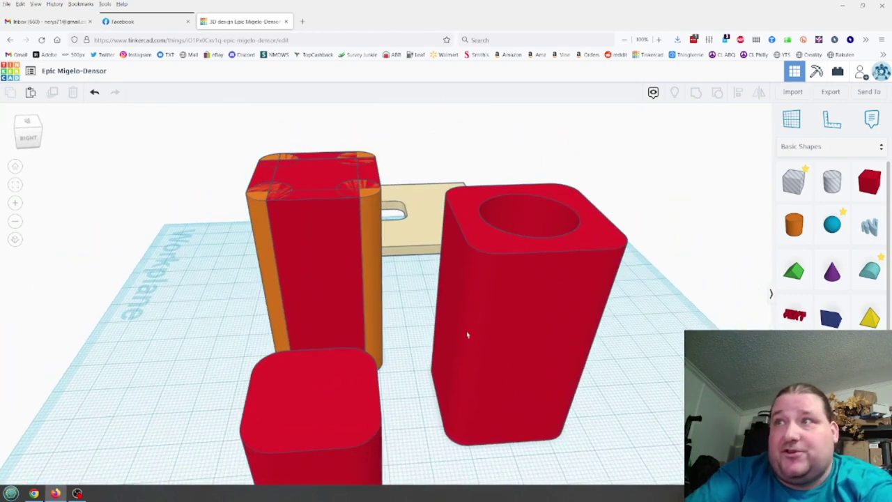
{"action": "left_click", "coordinate": [599, 286]}
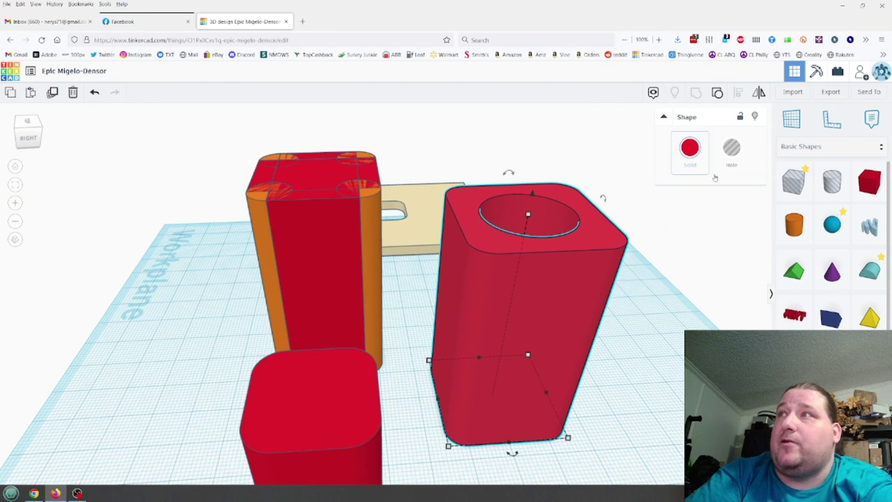
{"action": "left_click", "coordinate": [690, 147]}
{"action": "left_click", "coordinate": [822, 212]}
{"action": "key", "text": "Escape"}
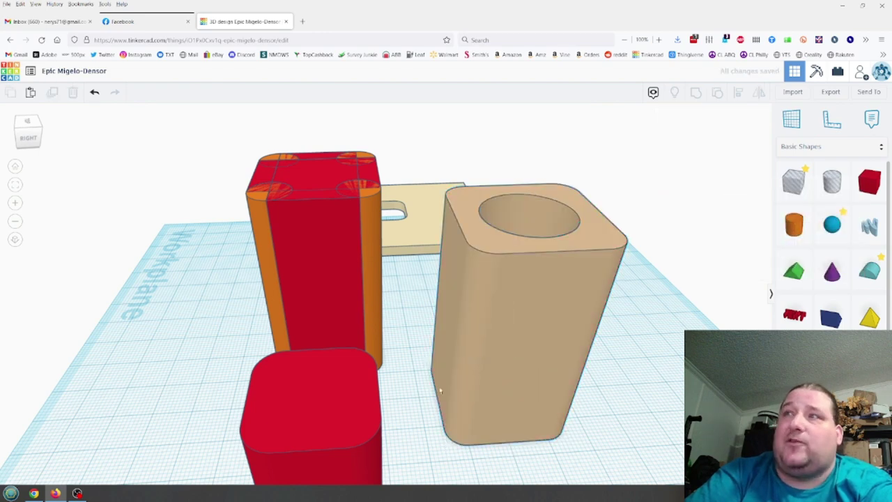
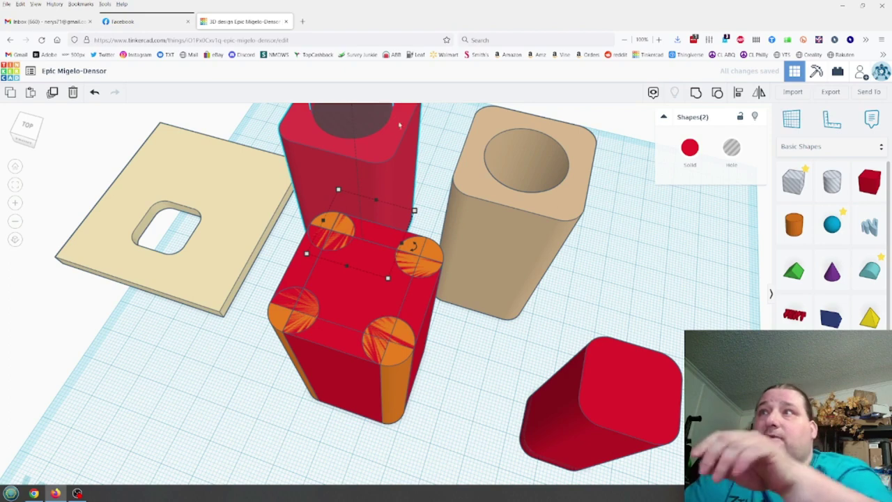
Delete the cylinder hole from the rear rounded red post.
{"action": "key", "text": "Escape"}
{"action": "left_click", "coordinate": [365, 117]}
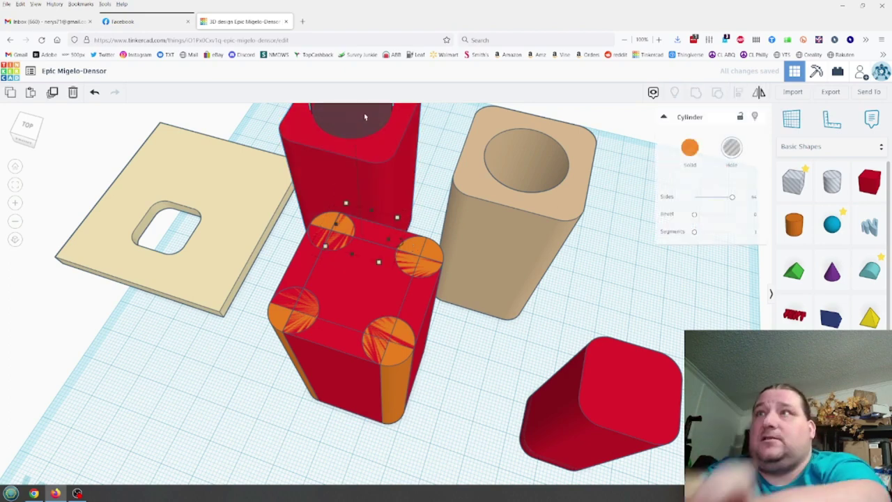
{"action": "key", "text": "Delete"}
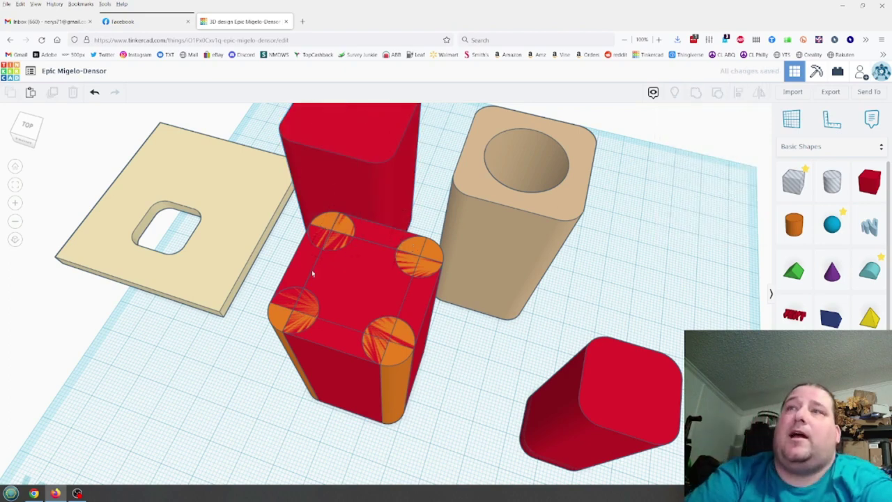
Place the solid rear post over the plate's opening and turn it into a hole.
{"action": "middle_click_drag", "start_coordinate": [392, 296], "coordinate": [584, 350]}
{"action": "left_click_drag", "start_coordinate": [464, 239], "coordinate": [259, 249]}
{"action": "left_click_drag", "start_coordinate": [258, 159], "coordinate": [274, 202]}
{"action": "left_click", "coordinate": [731, 147]}
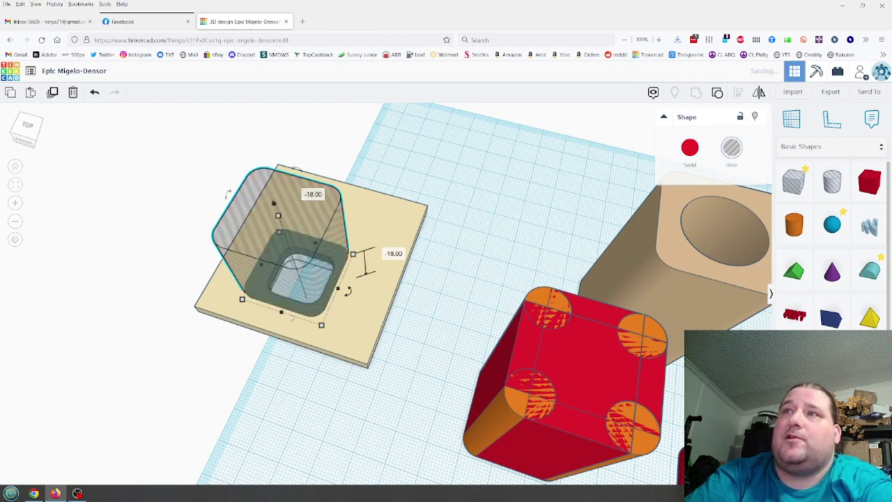
Try grouping the rounded post hole with the plate to enlarge its opening, and undo that grouping.
{"action": "left_click", "coordinate": [292, 320], "text": "shift"}
{"action": "key", "text": "ctrl+g"}
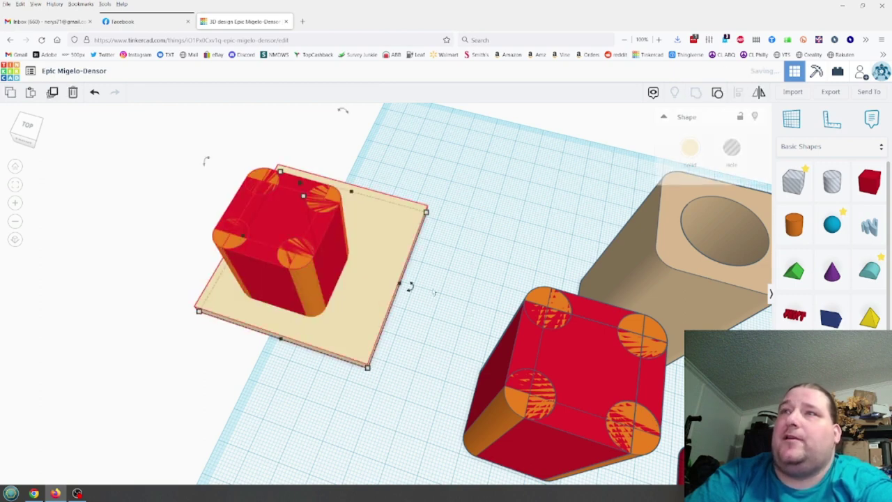
{"action": "left_click", "coordinate": [453, 273]}
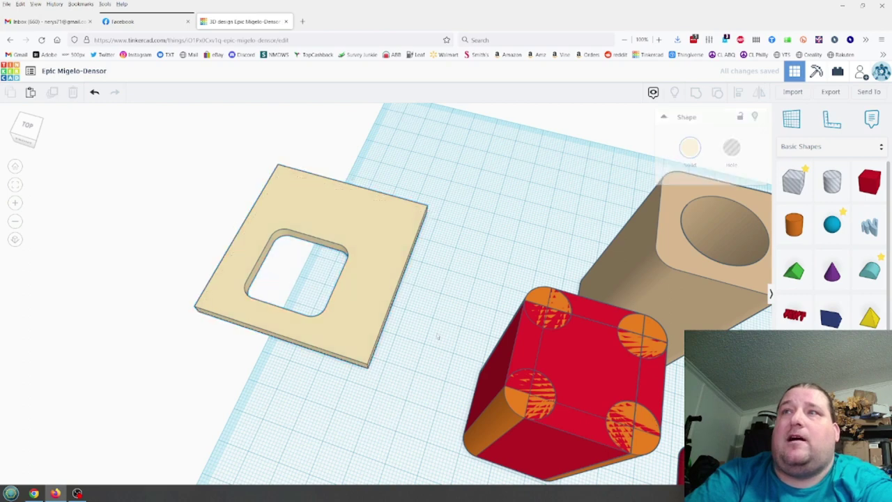
{"action": "right_click_drag", "start_coordinate": [440, 311], "coordinate": [455, 305]}
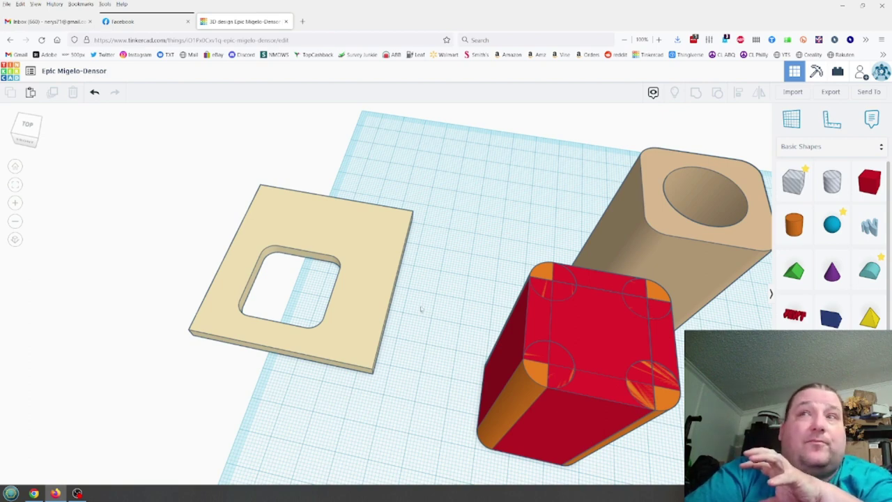
{"action": "left_click", "coordinate": [95, 91]}
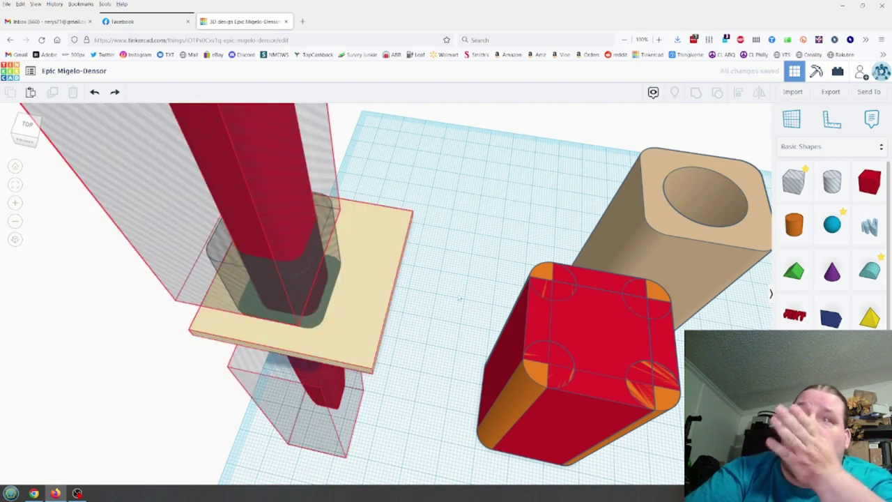
{"action": "key", "text": "ctrl+z"}
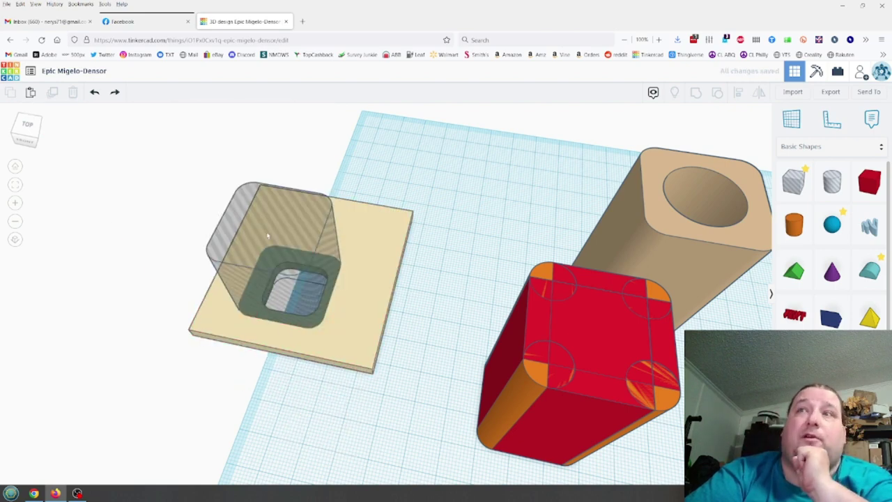
Set both horizontal dimensions of the rounded post hole to 30.2 mm.
{"action": "left_click", "coordinate": [267, 237]}
{"action": "left_click", "coordinate": [264, 364]}
{"action": "type", "text": "30.2"}
{"action": "left_click", "coordinate": [382, 308]}
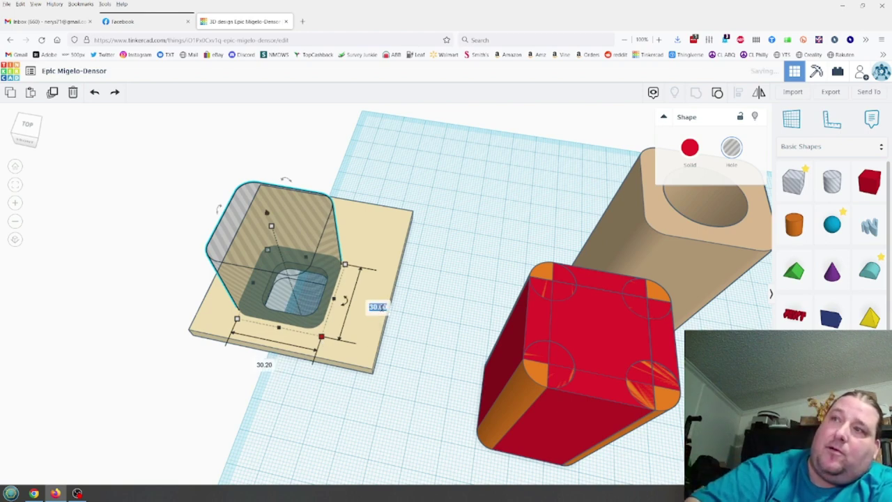
{"action": "type", "text": "30.10"}
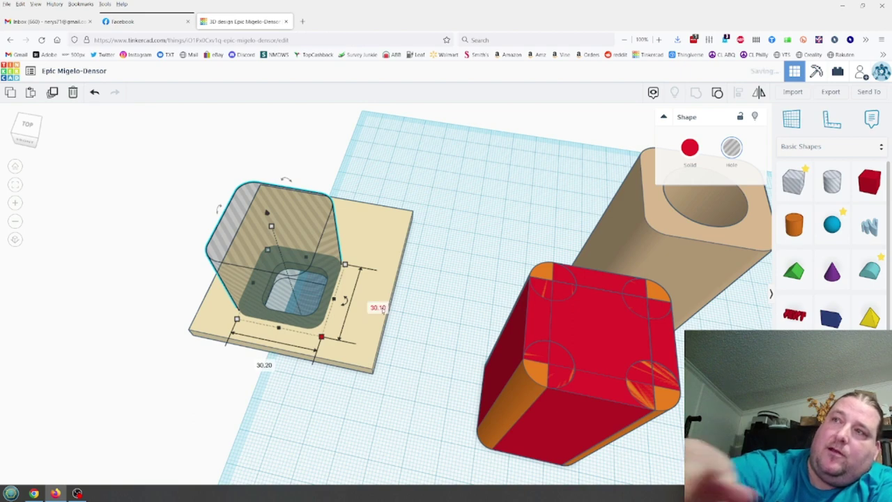
{"action": "left_click", "coordinate": [378, 307]}
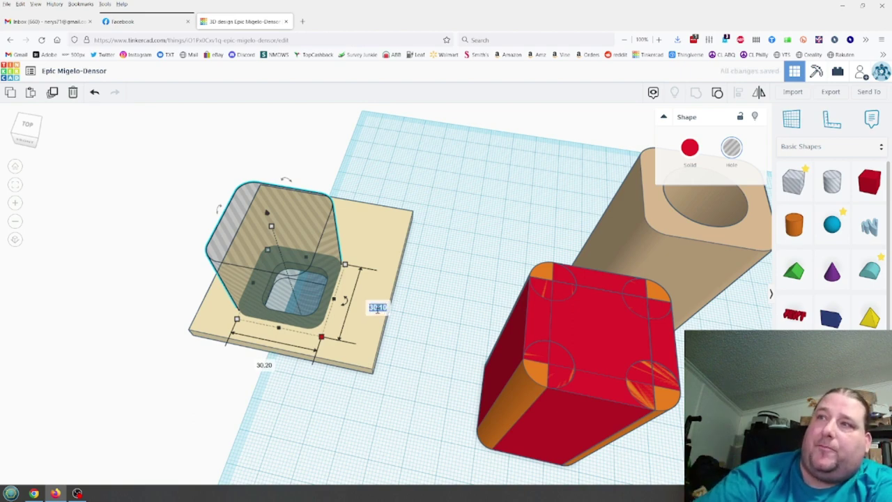
{"action": "type", "text": "30.2"}
{"action": "key", "text": "Return"}
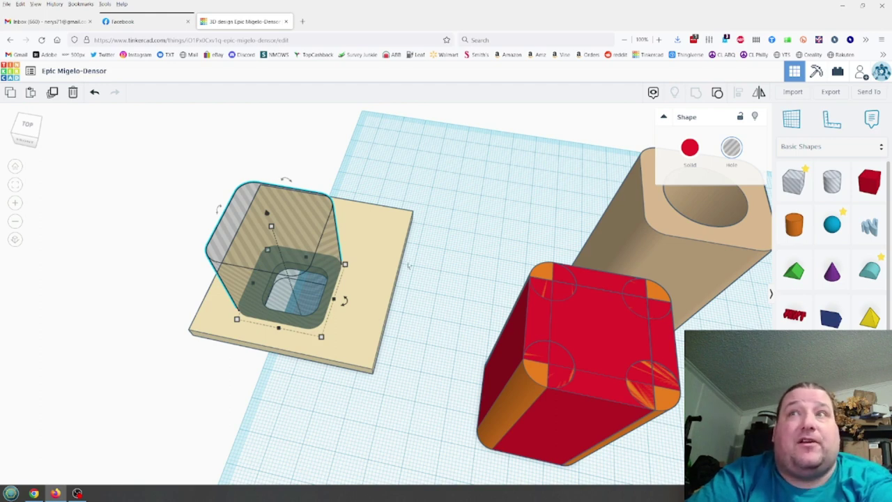
Group the resized post hole with the plate to cut a larger rounded opening.
{"action": "left_click", "coordinate": [370, 287], "text": "shift"}
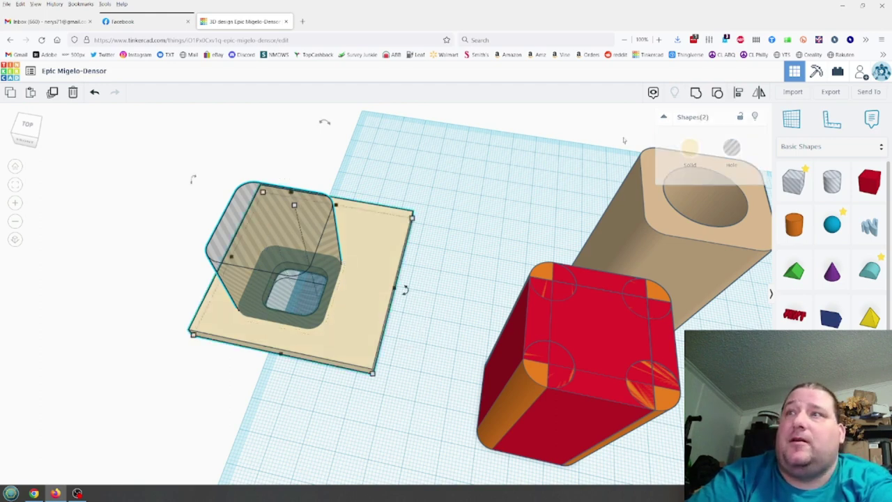
{"action": "left_click", "coordinate": [696, 94]}
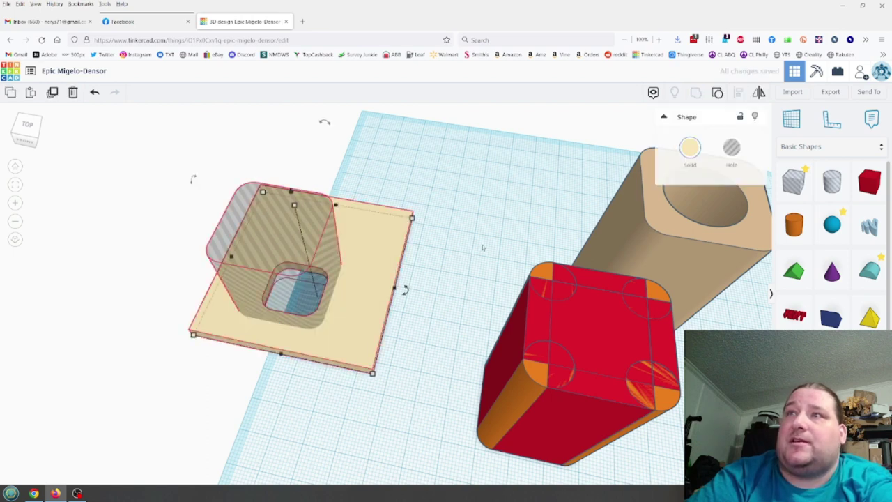
{"action": "left_click", "coordinate": [297, 291]}
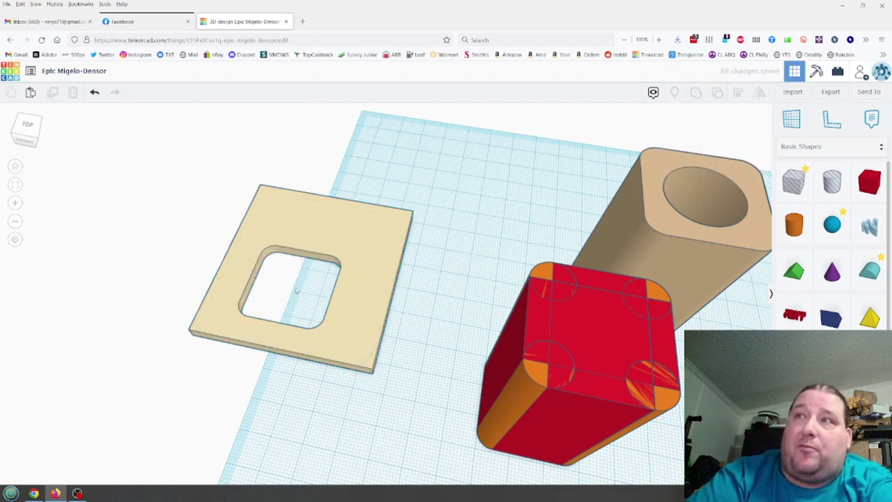
Move the tan bored post into the plate's rounded opening and check the fit from below.
{"action": "left_click_drag", "start_coordinate": [617, 235], "coordinate": [223, 233]}
{"action": "right_click_drag", "start_coordinate": [488, 189], "coordinate": [333, 155]}
{"action": "left_click_drag", "start_coordinate": [275, 205], "coordinate": [380, 232]}
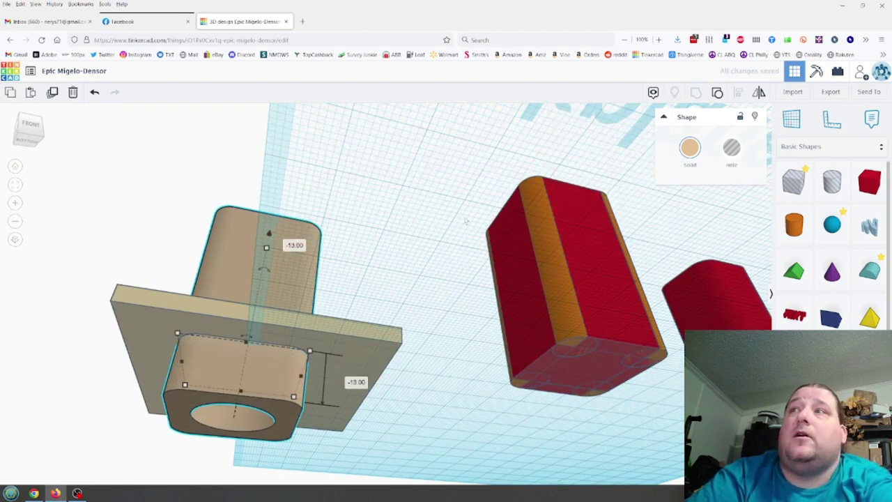
{"action": "right_click_drag", "start_coordinate": [460, 202], "coordinate": [401, 297]}
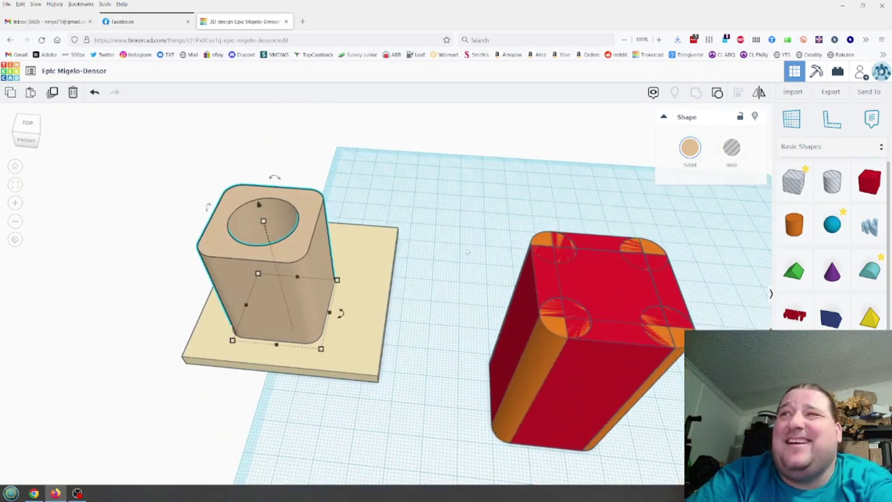
Select all parts of the ungrouped post and place a copy of it apart from the original on the workplane.
{"action": "left_click_drag", "start_coordinate": [489, 211], "coordinate": [669, 406]}
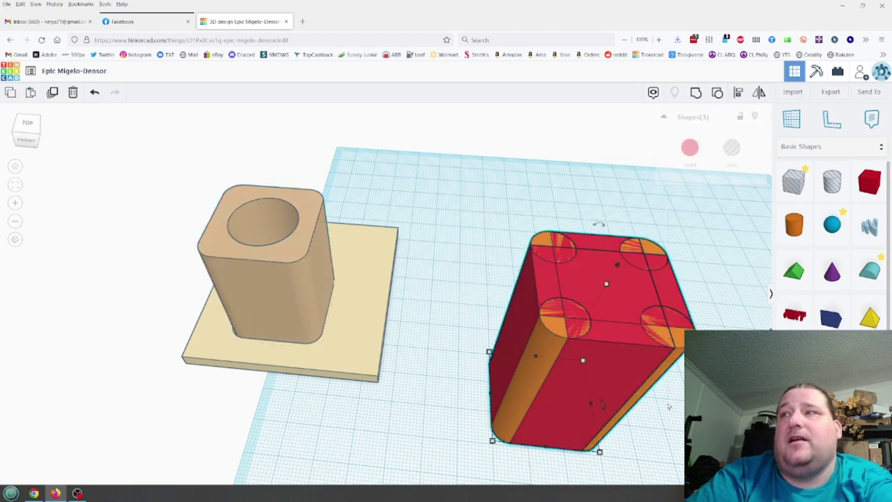
{"action": "left_click", "coordinate": [668, 406]}
{"action": "right_click_drag", "start_coordinate": [666, 406], "coordinate": [415, 338]}
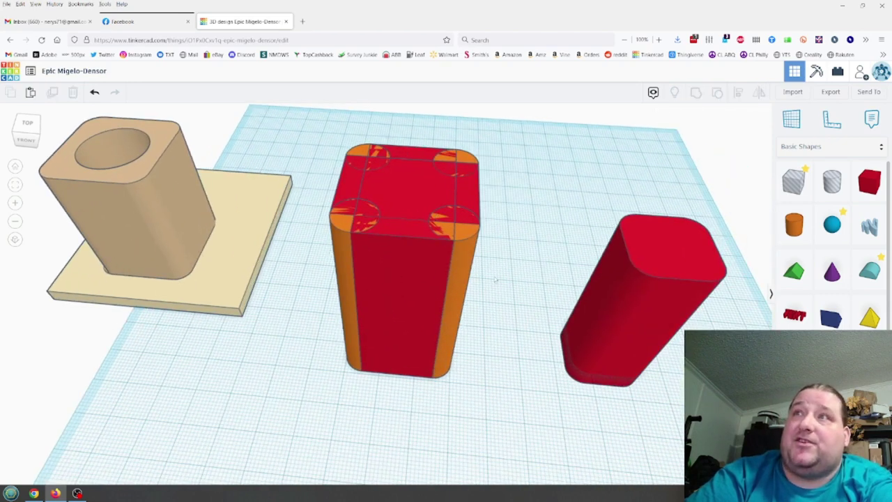
{"action": "middle_click_drag", "start_coordinate": [501, 205], "coordinate": [459, 354]}
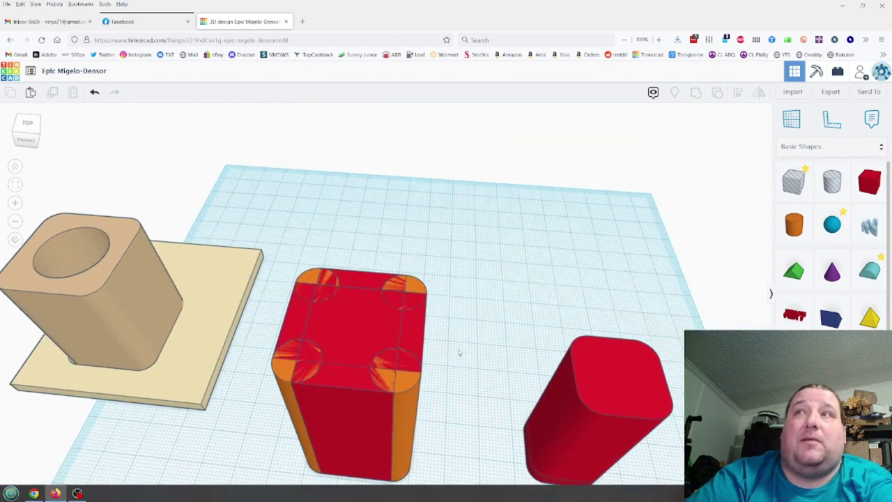
{"action": "middle_click_drag", "start_coordinate": [446, 313], "coordinate": [455, 235]}
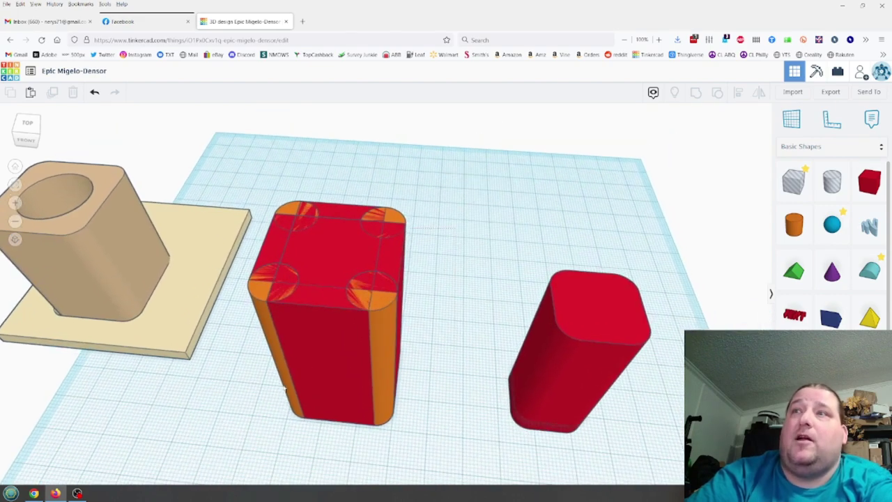
{"action": "left_click", "coordinate": [254, 406]}
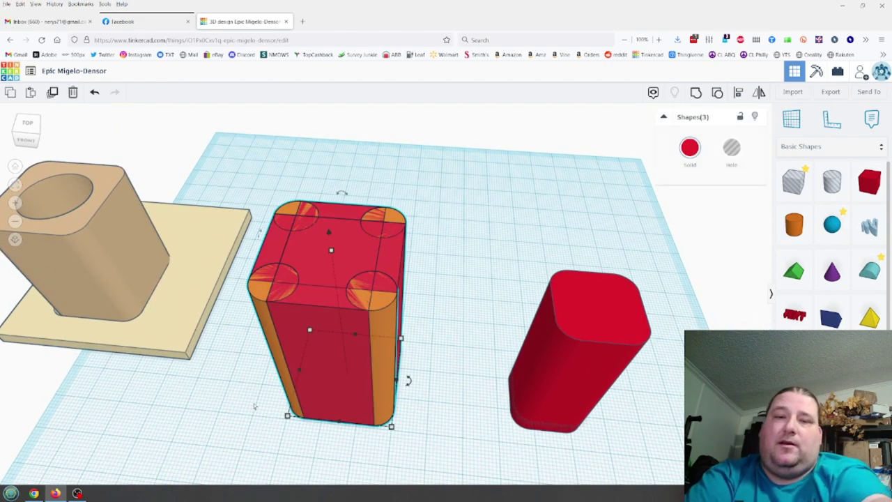
{"action": "left_click_drag", "start_coordinate": [333, 256], "coordinate": [589, 151]}
Move the smaller red post toward the workplane's front and the other ungrouped post beyond its rear edge.
{"action": "left_click_drag", "start_coordinate": [569, 307], "coordinate": [691, 471]}
{"action": "left_click_drag", "start_coordinate": [274, 209], "coordinate": [240, 111]}
{"action": "left_click", "coordinate": [447, 234]}
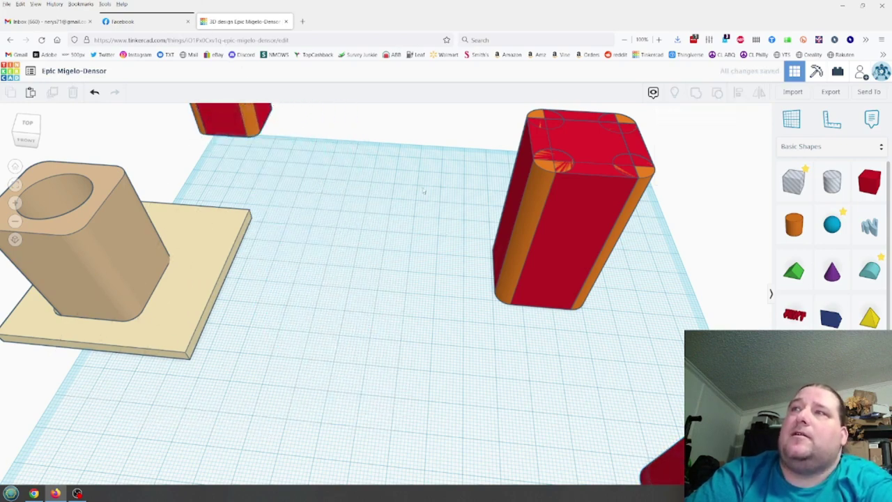
Move the ungrouped post from the workplane to beyond the rear edge, beside the other ungrouped post.
{"action": "middle_click_drag", "start_coordinate": [424, 191], "coordinate": [253, 282]}
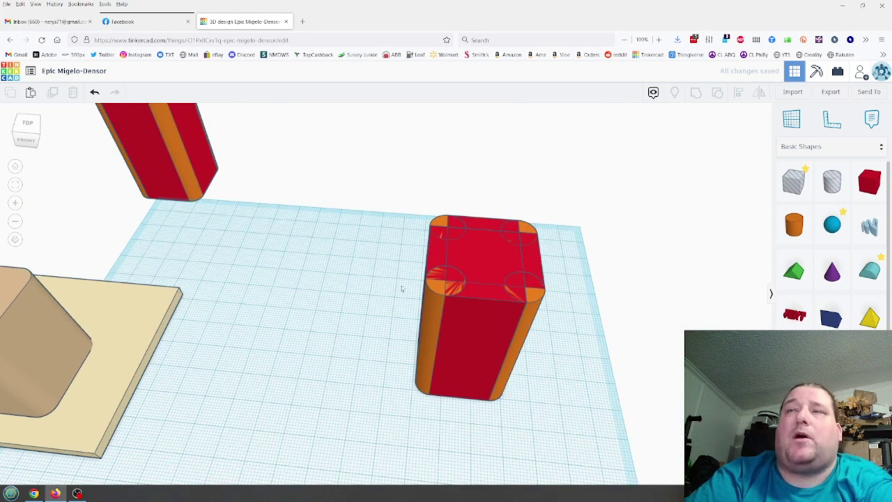
{"action": "middle_click_drag", "start_coordinate": [491, 322], "coordinate": [577, 426]}
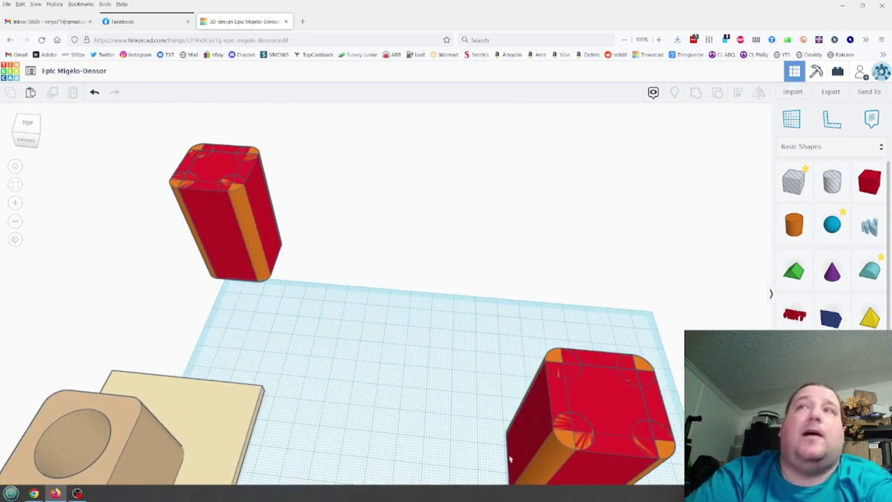
{"action": "left_click", "coordinate": [605, 403]}
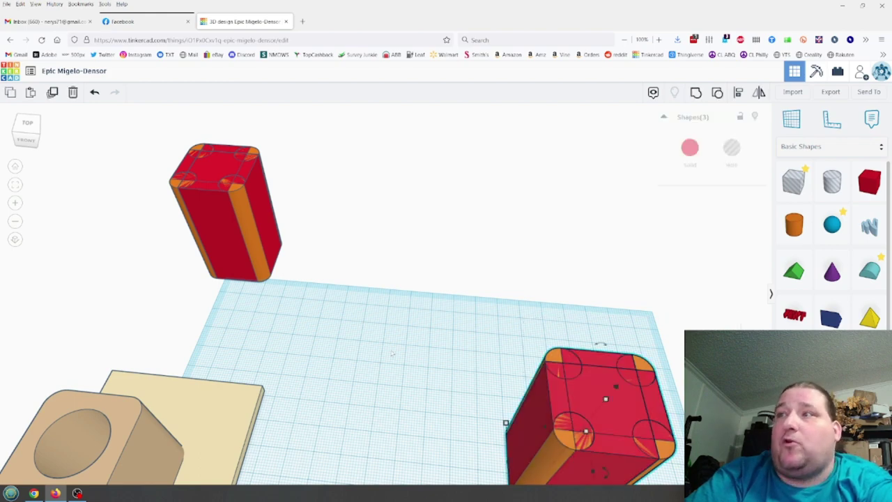
{"action": "left_click_drag", "start_coordinate": [617, 416], "coordinate": [365, 189]}
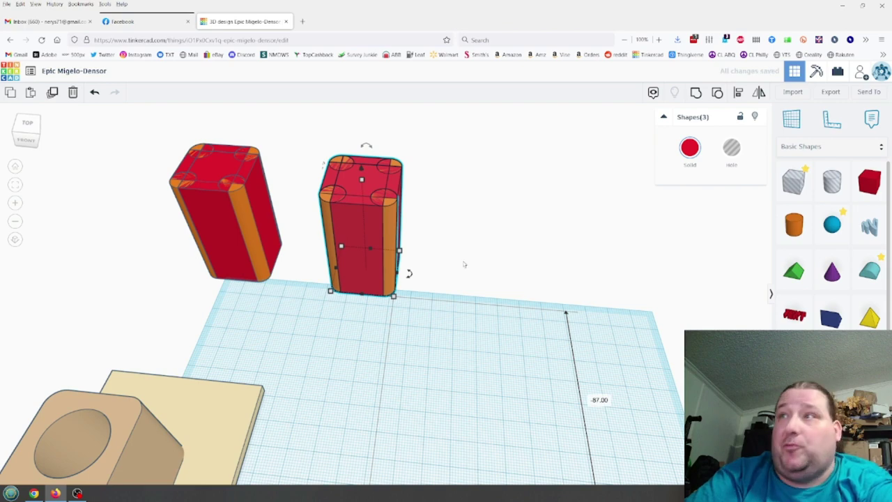
{"action": "left_click", "coordinate": [231, 244]}
{"action": "left_click", "coordinate": [387, 261]}
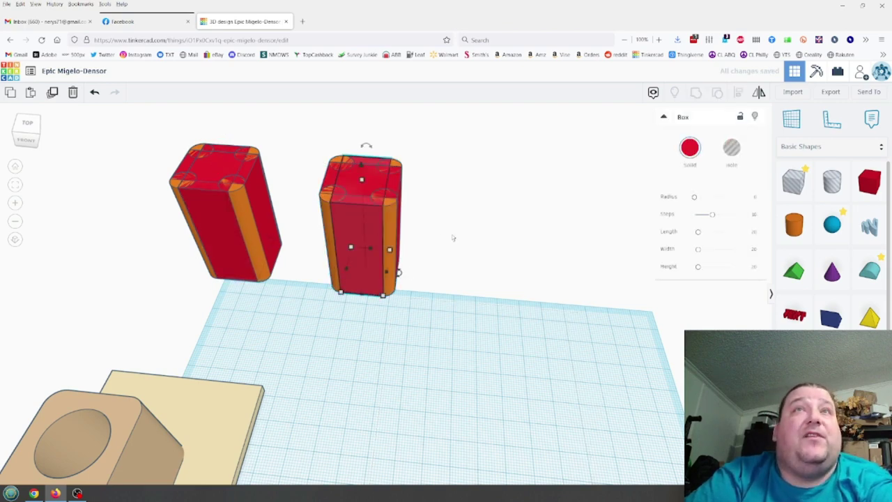
{"action": "left_click", "coordinate": [231, 255]}
{"action": "left_click", "coordinate": [368, 235]}
{"action": "left_click", "coordinate": [593, 310]}
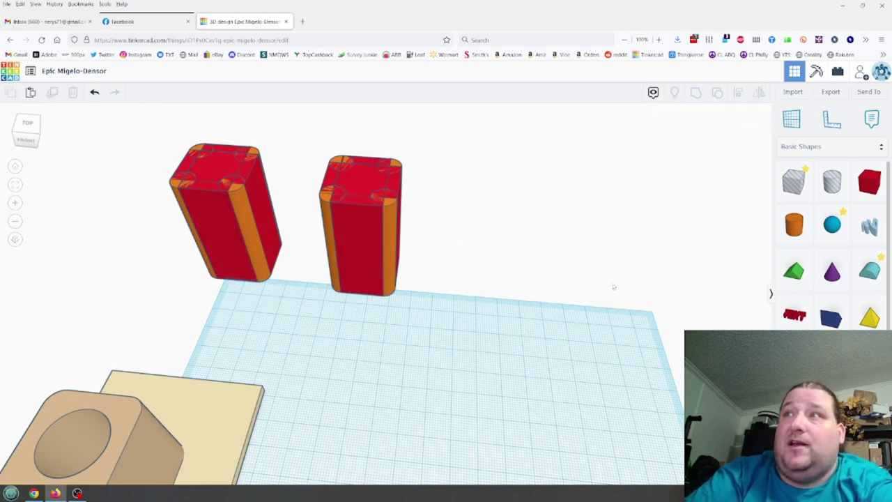
{"action": "scroll", "coordinate": [449, 394], "scroll_direction": "down", "scroll_amount": 3}
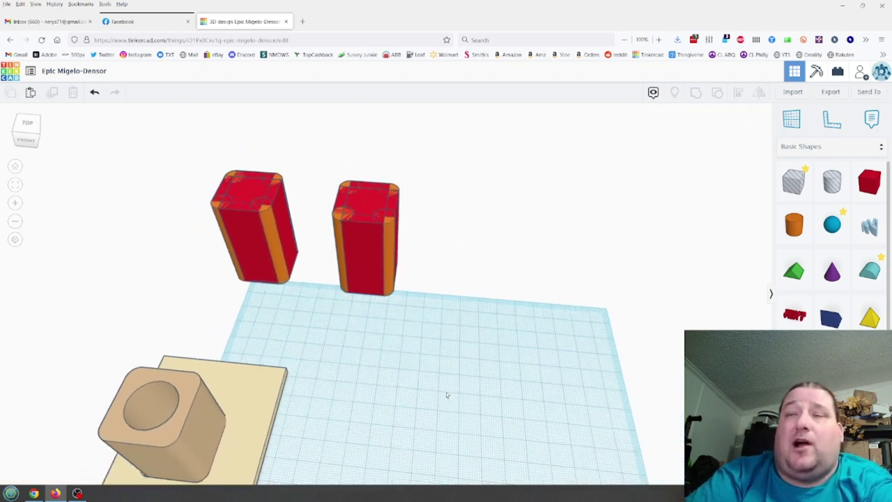
{"action": "middle_click_drag", "start_coordinate": [346, 381], "coordinate": [427, 307]}
{"action": "left_click_drag", "start_coordinate": [442, 312], "coordinate": [309, 413]}
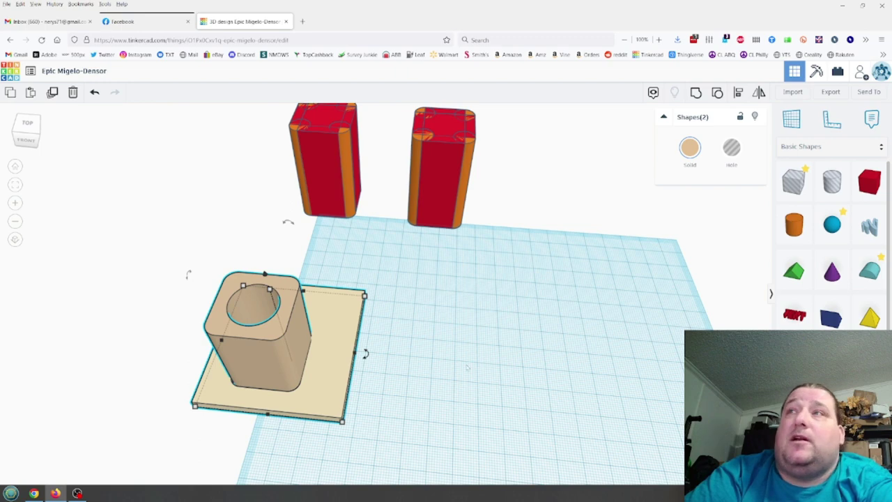
Move the smaller red post from the workplane's front corner toward its middle.
{"action": "right_click_drag", "start_coordinate": [436, 397], "coordinate": [743, 203]}
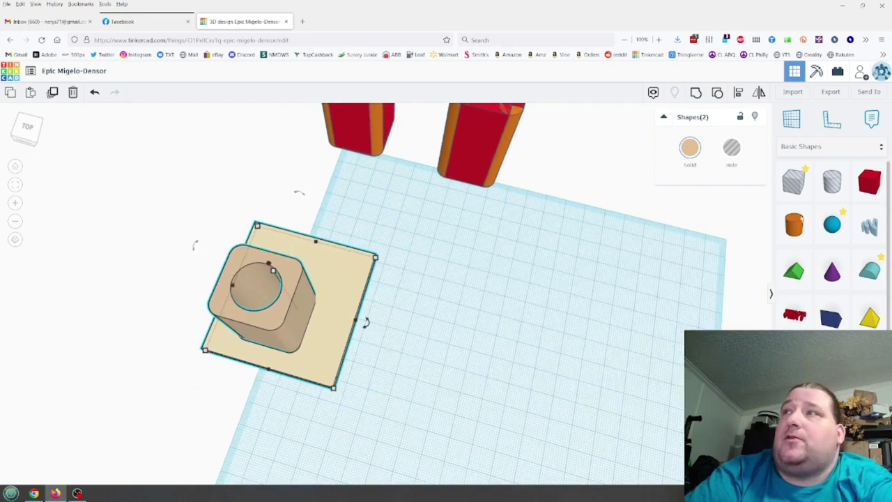
{"action": "scroll", "coordinate": [568, 316], "scroll_direction": "down", "scroll_amount": 5}
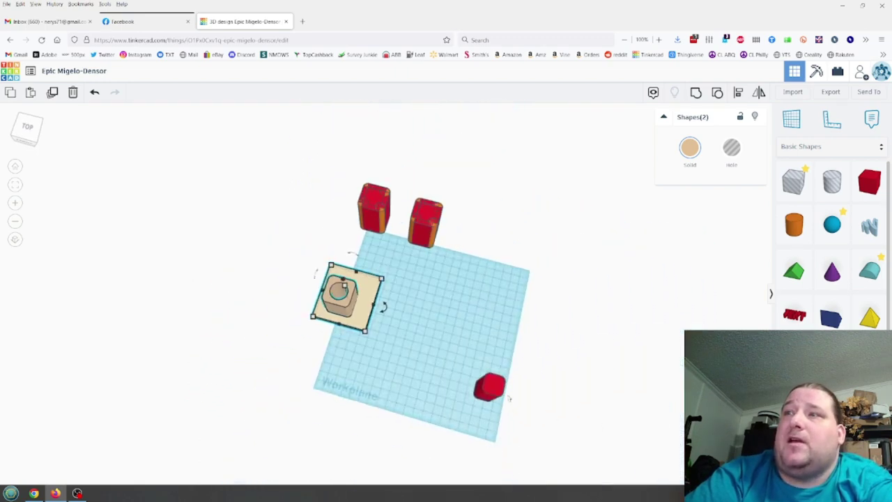
{"action": "left_click_drag", "start_coordinate": [499, 392], "coordinate": [453, 318]}
{"action": "scroll", "coordinate": [387, 290], "scroll_direction": "up", "scroll_amount": 3}
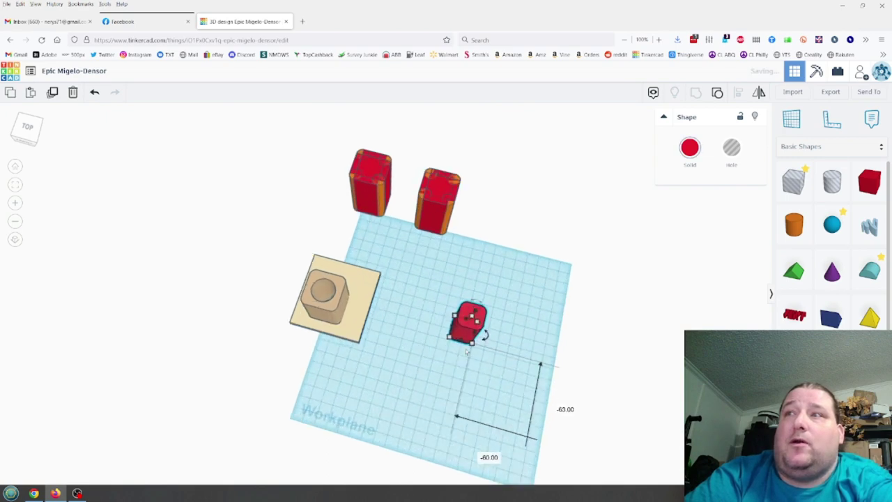
{"action": "scroll", "coordinate": [460, 258], "scroll_direction": "up", "scroll_amount": 4}
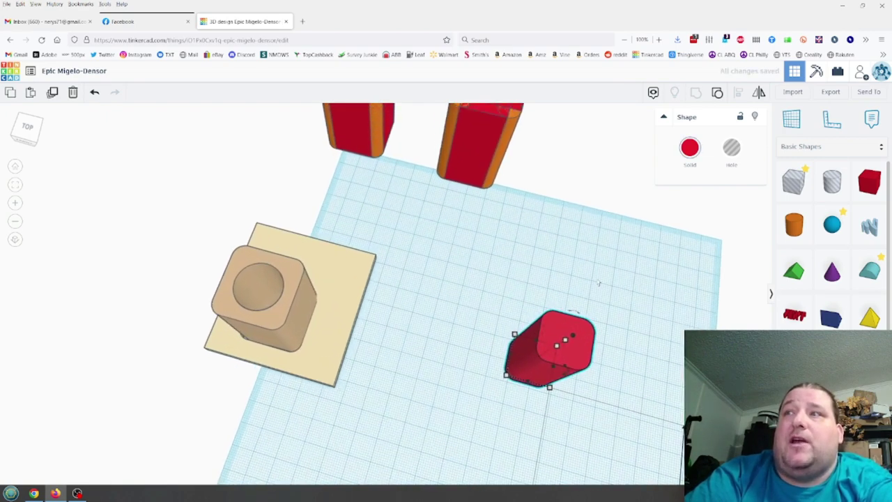
{"action": "middle_click_drag", "start_coordinate": [460, 258], "coordinate": [428, 265]}
{"action": "right_click_drag", "start_coordinate": [468, 286], "coordinate": [470, 270]}
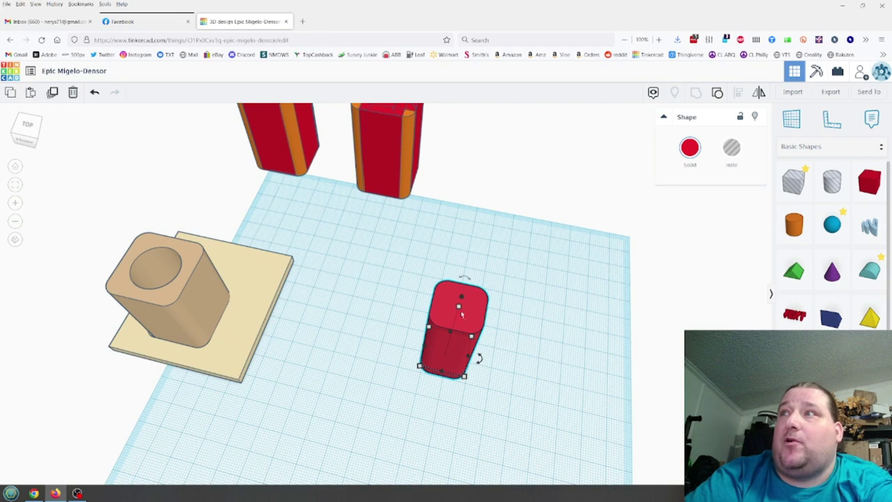
Add a solid box near the workplane's rear, with steps set to 20 and a small edge radius.
{"action": "left_click_drag", "start_coordinate": [869, 183], "coordinate": [678, 174]}
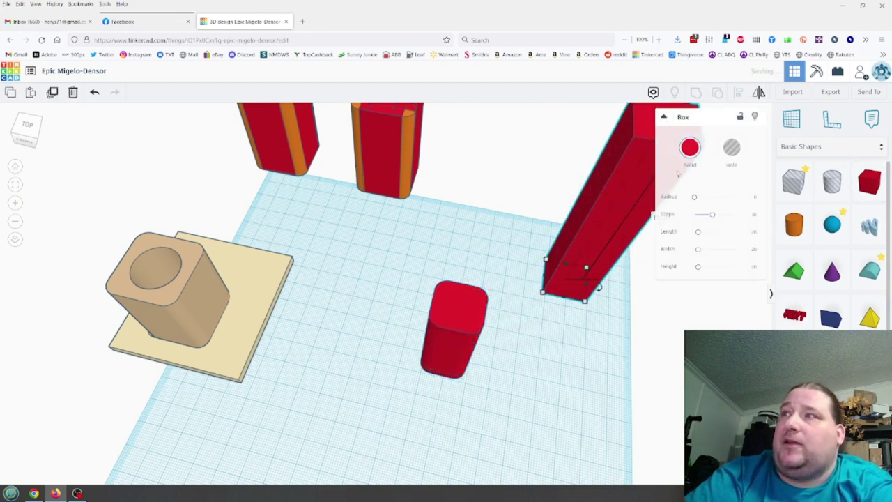
{"action": "left_click_drag", "start_coordinate": [750, 223], "coordinate": [754, 218]}
{"action": "left_click_drag", "start_coordinate": [695, 198], "coordinate": [698, 198]}
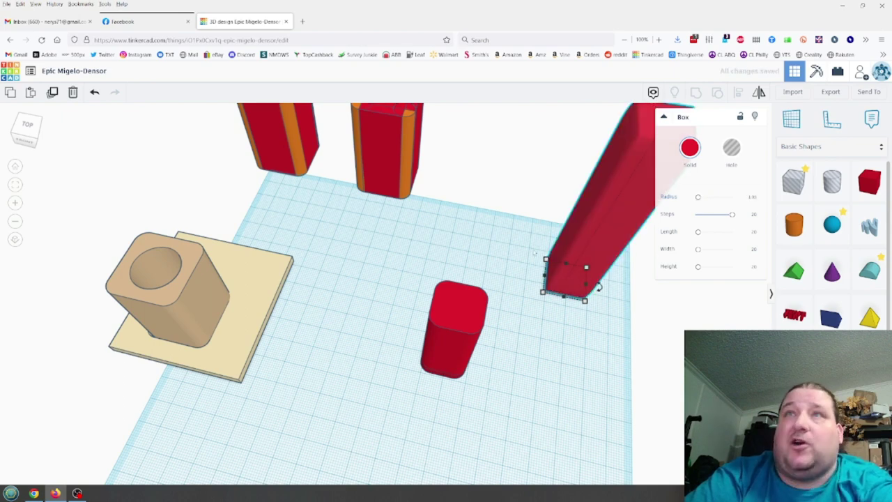
Reduce the height of the tall rounded box until it is roughly a cube.
{"action": "right_click_drag", "start_coordinate": [506, 335], "coordinate": [478, 293]}
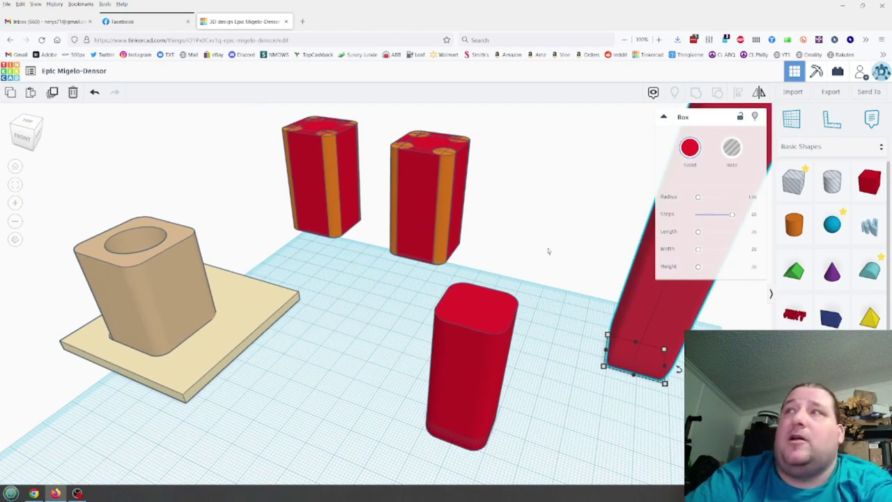
{"action": "key", "text": "f"}
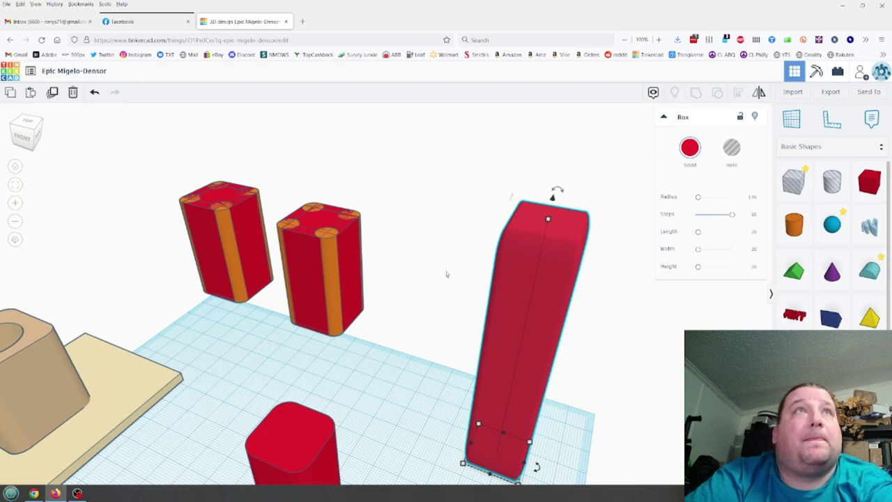
{"action": "middle_click_drag", "start_coordinate": [604, 295], "coordinate": [432, 311]}
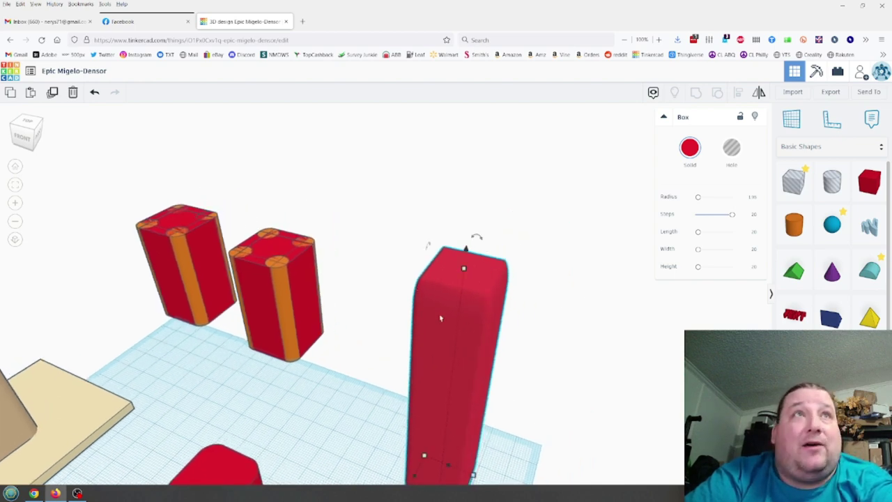
{"action": "right_click_drag", "start_coordinate": [537, 352], "coordinate": [375, 262]}
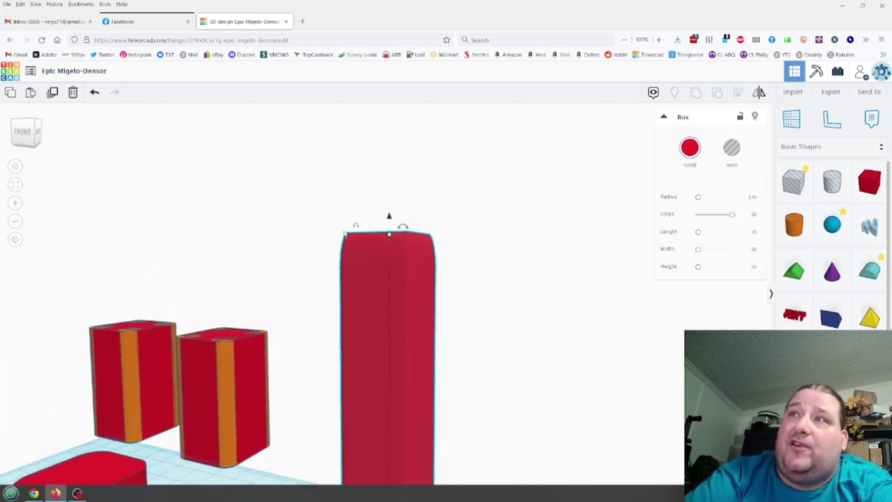
{"action": "left_click_drag", "start_coordinate": [392, 238], "coordinate": [371, 441]}
{"action": "right_click_drag", "start_coordinate": [391, 443], "coordinate": [394, 424]}
{"action": "left_click_drag", "start_coordinate": [386, 406], "coordinate": [390, 451]}
{"action": "middle_click_drag", "start_coordinate": [436, 373], "coordinate": [438, 269]}
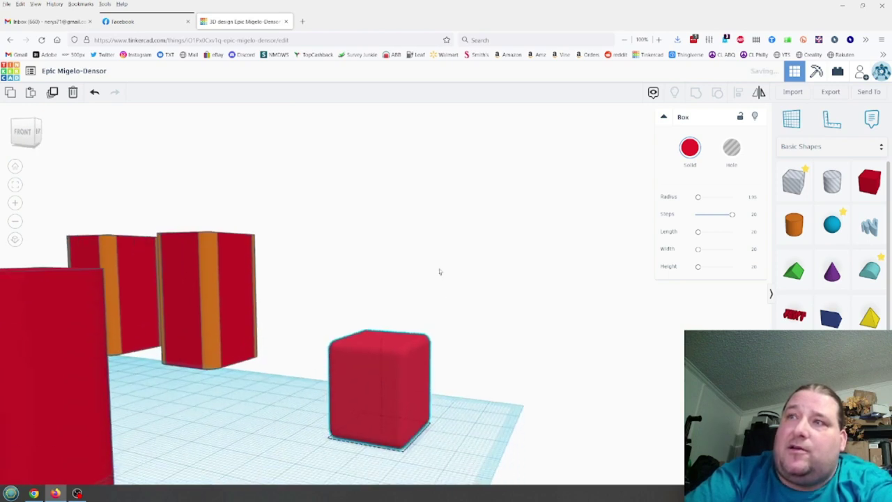
{"action": "scroll", "coordinate": [463, 433], "scroll_direction": "up", "scroll_amount": 3}
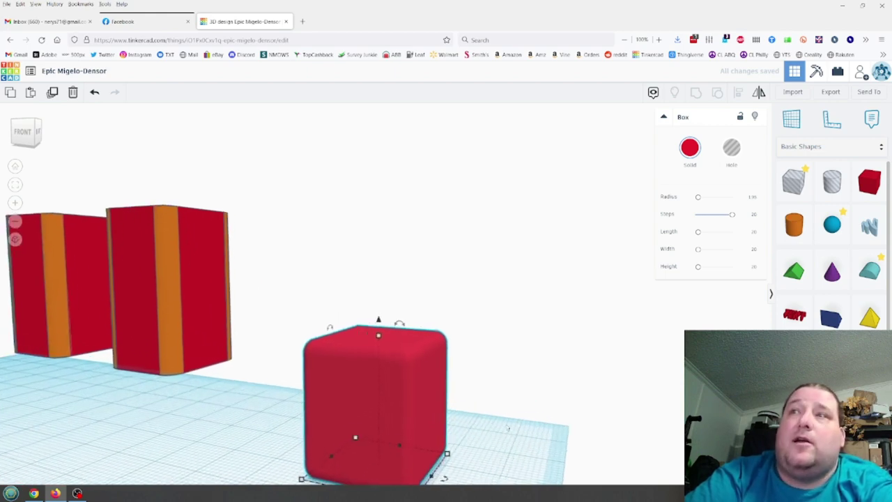
Place a box hole at the rounded cube and stretch its base to 45 by 30 mm.
{"action": "left_click", "coordinate": [548, 313]}
{"action": "left_click_drag", "start_coordinate": [804, 189], "coordinate": [321, 430]}
{"action": "left_click", "coordinate": [321, 430]}
{"action": "right_click_drag", "start_coordinate": [498, 349], "coordinate": [511, 434]}
{"action": "left_click_drag", "start_coordinate": [354, 431], "coordinate": [487, 420]}
{"action": "scroll", "coordinate": [487, 421], "scroll_direction": "down", "scroll_amount": 3}
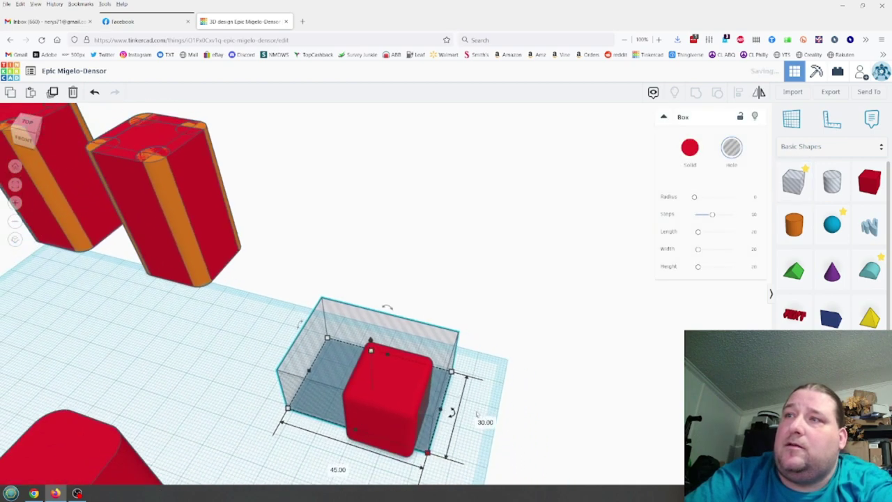
Extend the box hole to surround the rounded cube on all sides and lower its height below the cube's top.
{"action": "middle_click_drag", "start_coordinate": [486, 420], "coordinate": [458, 317]}
{"action": "left_click_drag", "start_coordinate": [400, 337], "coordinate": [421, 391]}
{"action": "left_click_drag", "start_coordinate": [350, 262], "coordinate": [349, 263]}
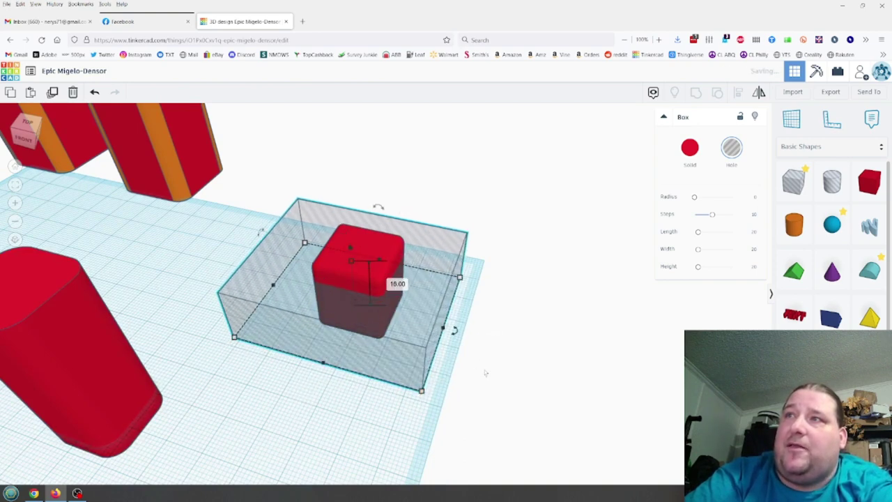
Group the rounded cube with the box hole to cut away its lower part, leaving only the rounded cap.
{"action": "left_click", "coordinate": [438, 410]}
{"action": "left_click_drag", "start_coordinate": [409, 345], "coordinate": [346, 254]}
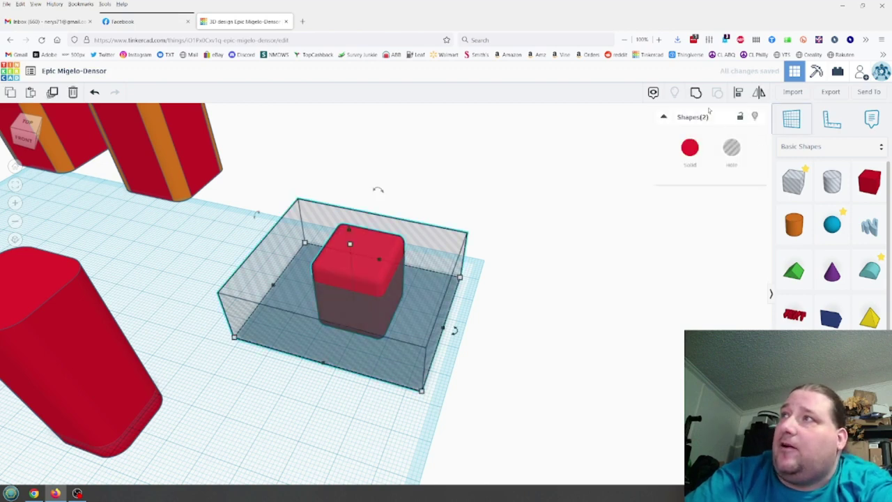
{"action": "left_click", "coordinate": [697, 94]}
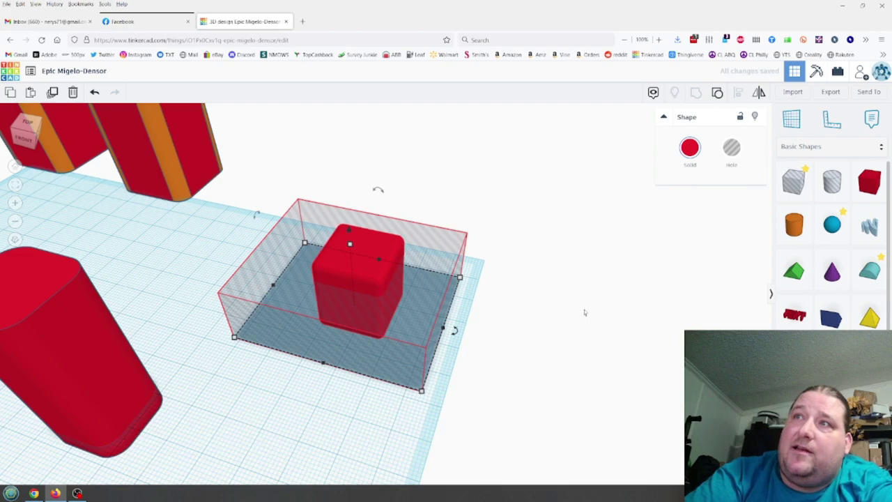
{"action": "left_click", "coordinate": [496, 360]}
{"action": "right_click_drag", "start_coordinate": [495, 360], "coordinate": [490, 339]}
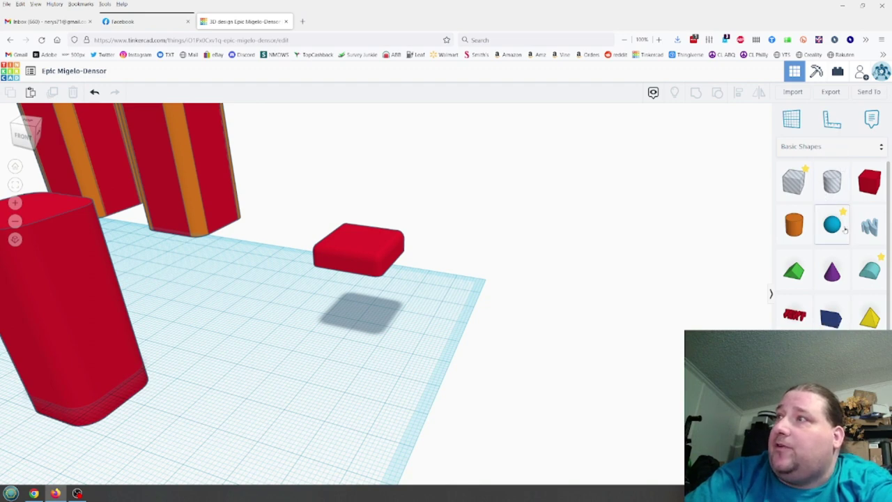
Place a large solid box beneath the rounded cap and shift the cap toward the box's centre.
{"action": "left_click_drag", "start_coordinate": [869, 183], "coordinate": [474, 441]}
{"action": "left_click", "coordinate": [366, 245]}
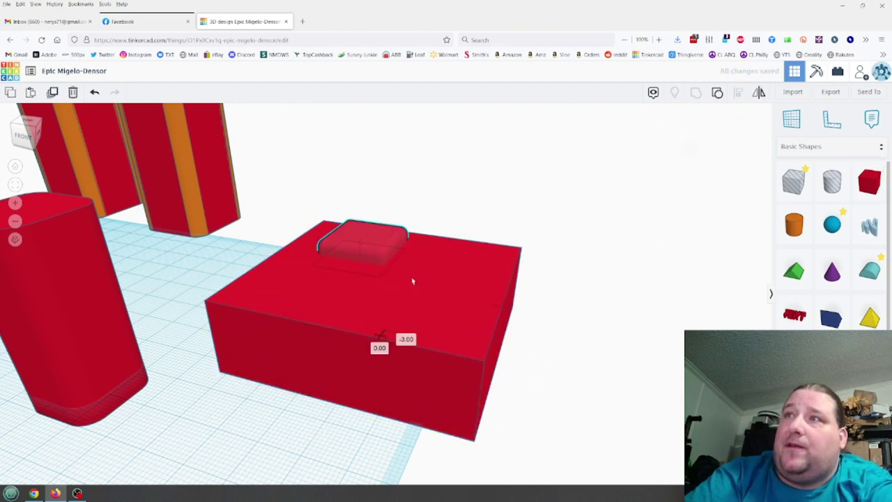
Colour the rounded cap light blue and the large box beneath it light green.
{"action": "left_click", "coordinate": [691, 147]}
{"action": "left_click", "coordinate": [759, 212]}
{"action": "left_click", "coordinate": [555, 263]}
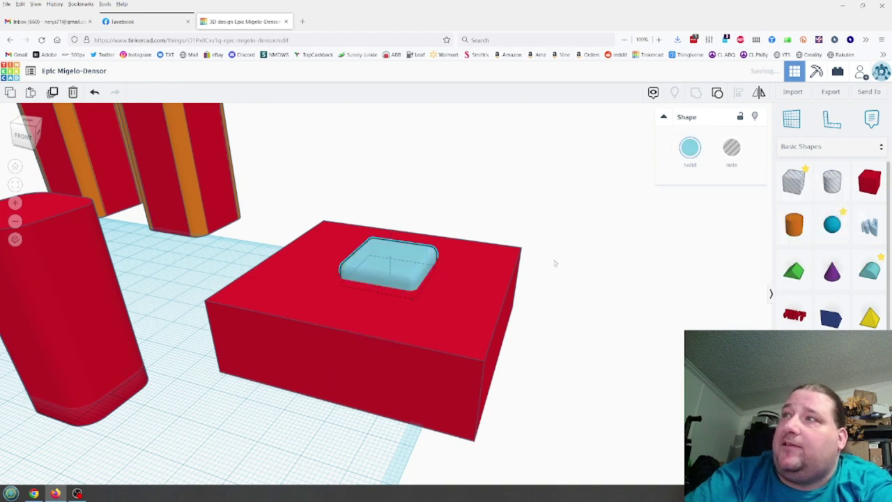
{"action": "left_click", "coordinate": [492, 286]}
{"action": "left_click", "coordinate": [691, 147]}
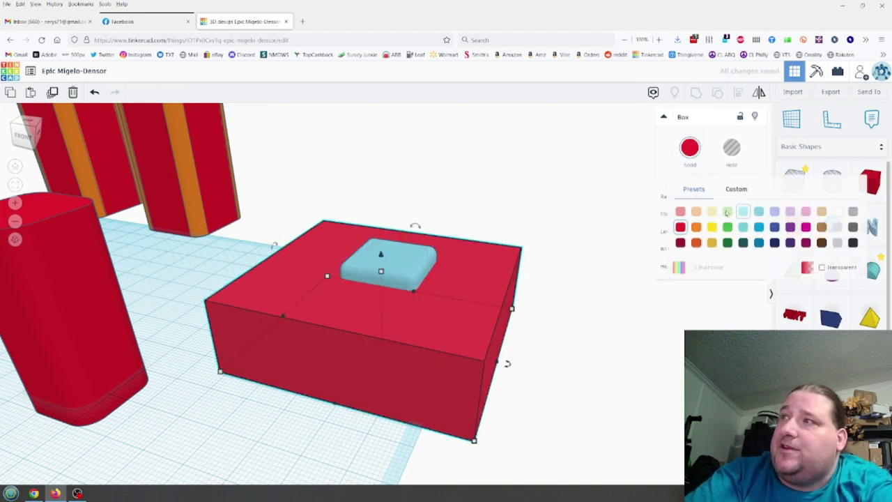
{"action": "left_click", "coordinate": [727, 212]}
{"action": "left_click", "coordinate": [618, 349]}
Set the workplane on the top face of the green box.
{"action": "right_click_drag", "start_coordinate": [618, 348], "coordinate": [412, 277]}
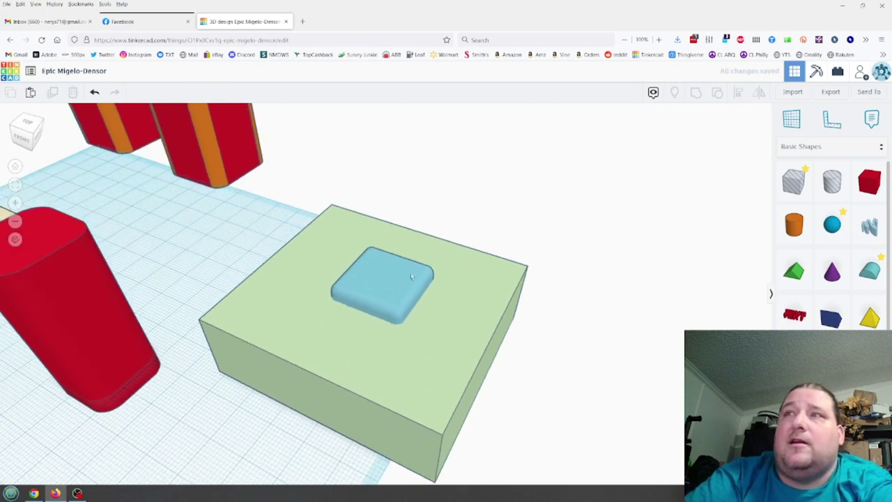
{"action": "left_click", "coordinate": [411, 276]}
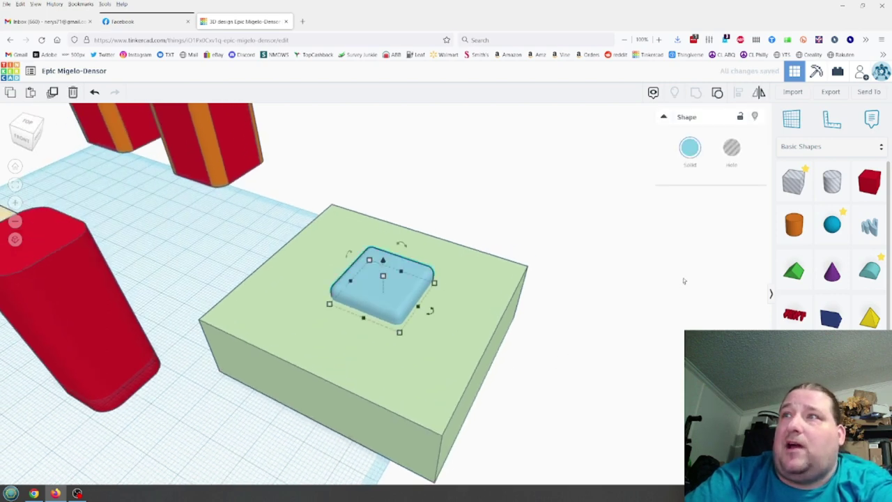
{"action": "left_click", "coordinate": [724, 244]}
{"action": "left_click", "coordinate": [791, 119]}
{"action": "left_click", "coordinate": [458, 366]}
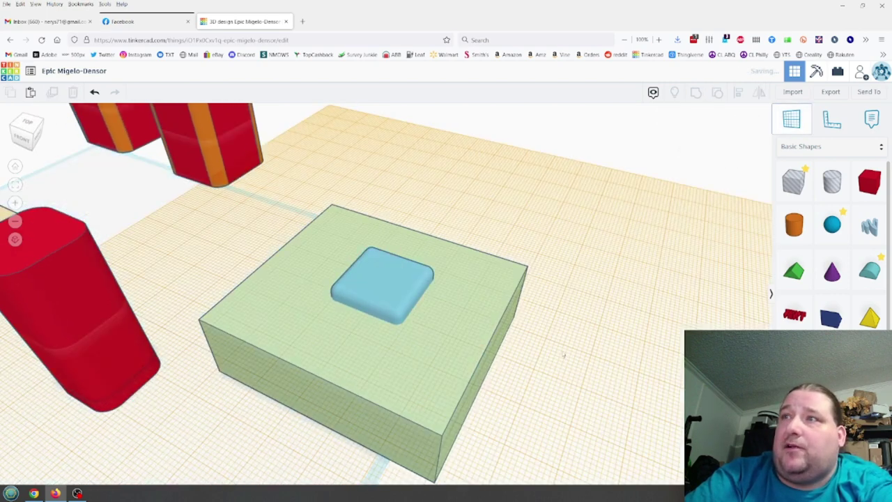
Set the blue cap's height above the new workplane to 0 so it rests on the green box.
{"action": "left_click", "coordinate": [389, 276]}
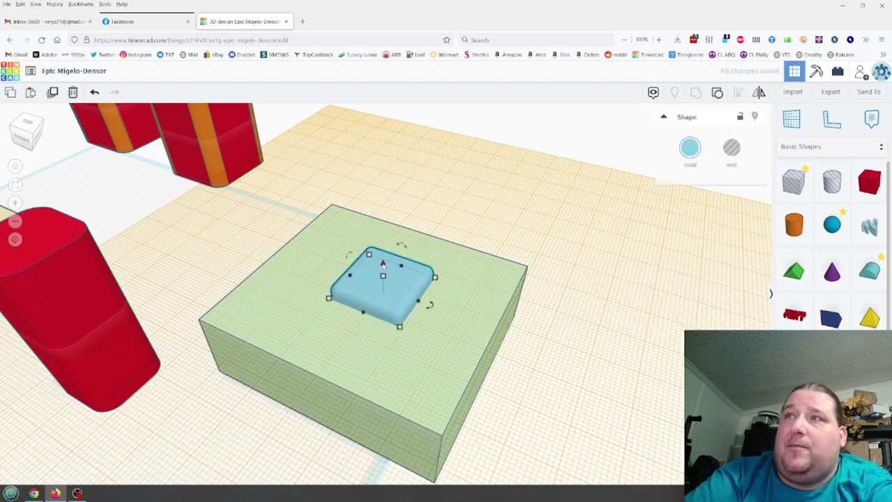
{"action": "left_click_drag", "start_coordinate": [383, 264], "coordinate": [382, 244]}
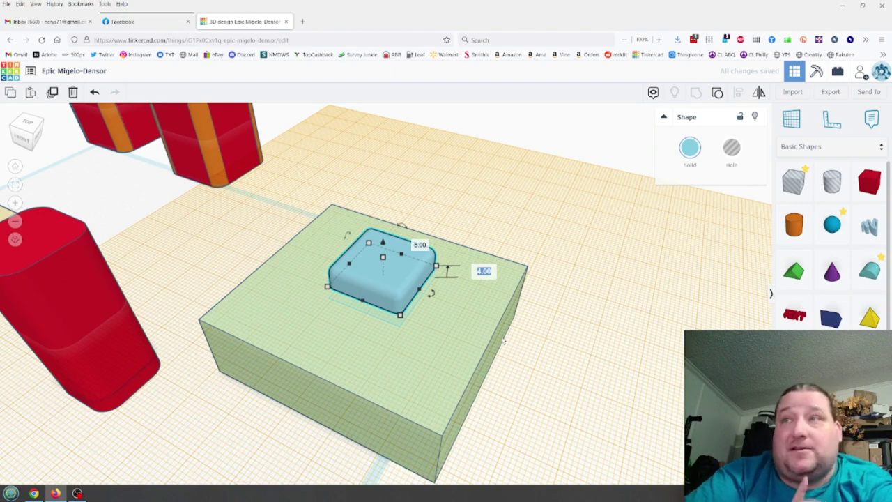
{"action": "type", "text": "0"}
{"action": "key", "text": "Return"}
{"action": "left_click", "coordinate": [561, 302]}
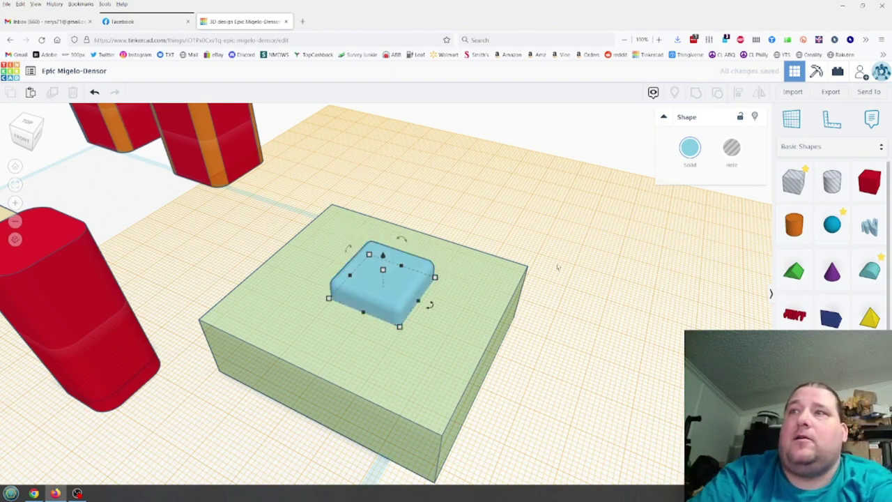
Align the blue cap with the large green box so that it sits centred on the box's top face.
{"action": "left_click_drag", "start_coordinate": [433, 334], "coordinate": [364, 368]}
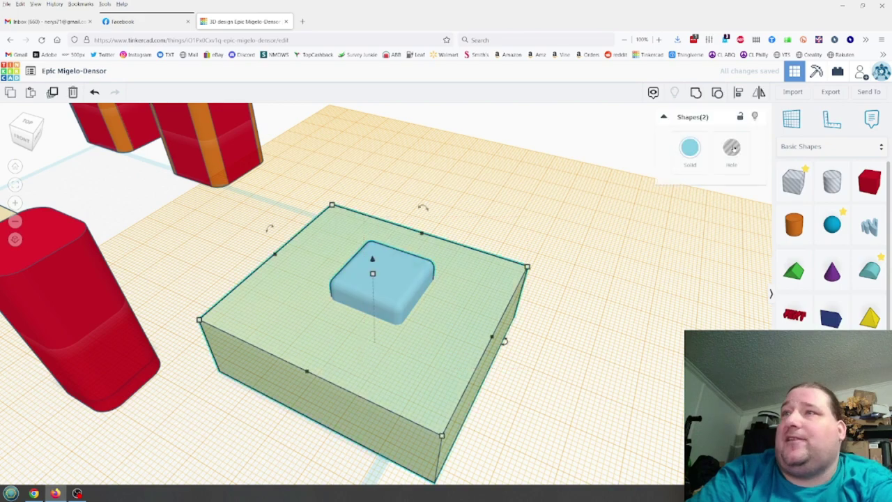
{"action": "left_click", "coordinate": [738, 92]}
{"action": "left_click", "coordinate": [299, 382]}
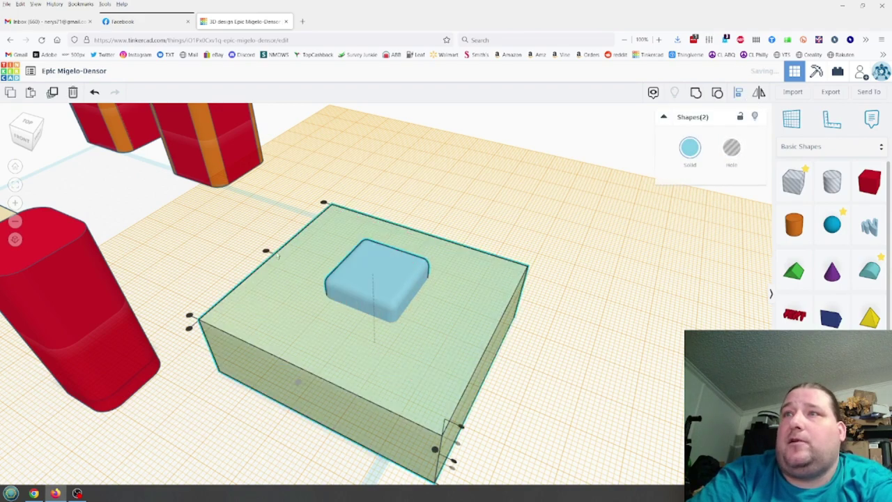
{"action": "left_click", "coordinate": [265, 252]}
{"action": "left_click_drag", "start_coordinate": [566, 425], "coordinate": [374, 283]}
{"action": "left_click", "coordinate": [546, 355]}
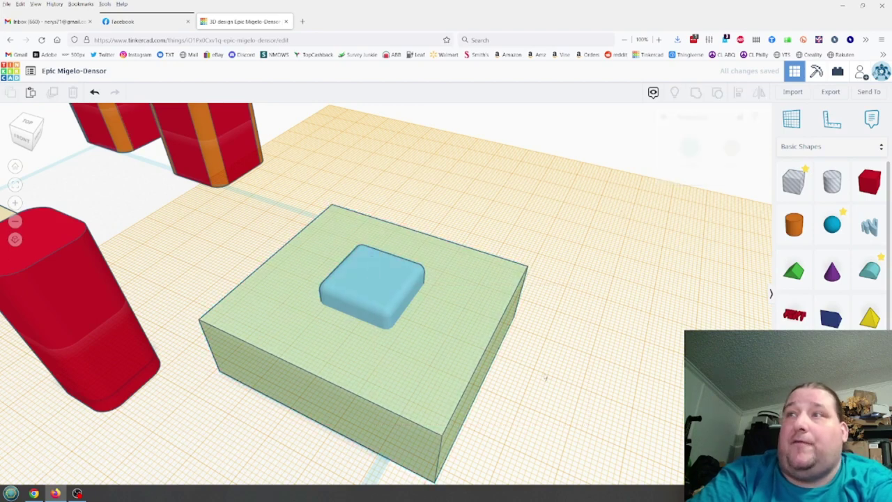
Round the edges of the large green box by increasing its radius.
{"action": "left_click", "coordinate": [466, 348]}
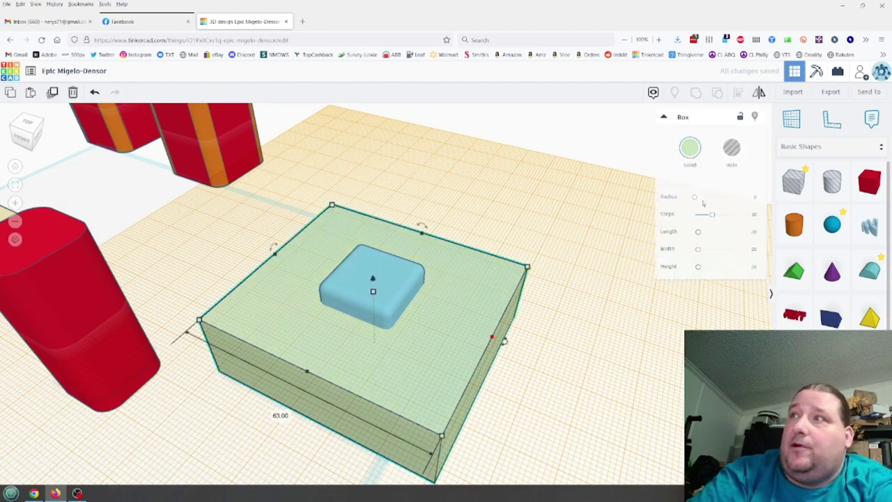
{"action": "left_click_drag", "start_coordinate": [695, 199], "coordinate": [699, 197]}
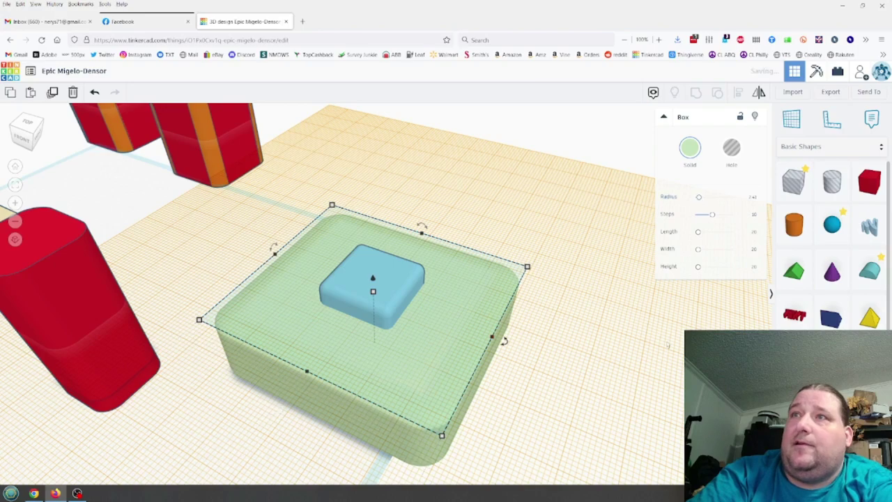
{"action": "right_click_drag", "start_coordinate": [636, 341], "coordinate": [657, 358]}
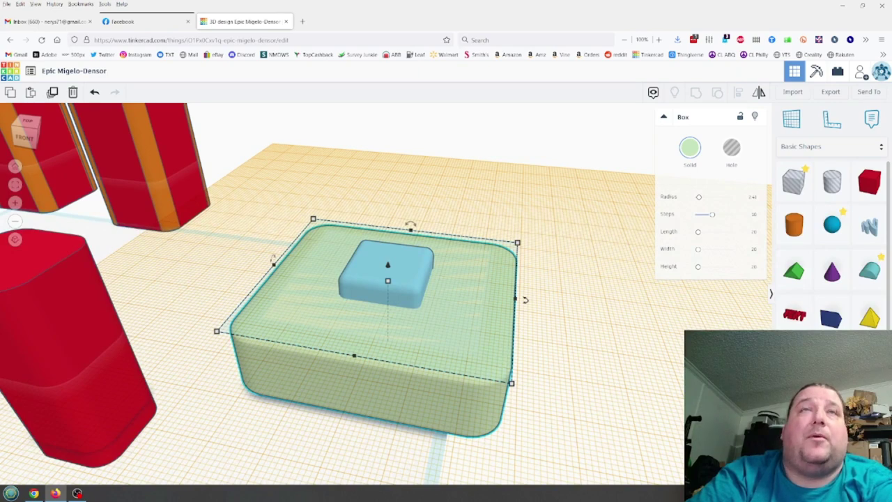
Move the blue cap off the green box, then ungroup it and delete only the hole box that cuts it.
{"action": "left_click_drag", "start_coordinate": [420, 286], "coordinate": [624, 311]}
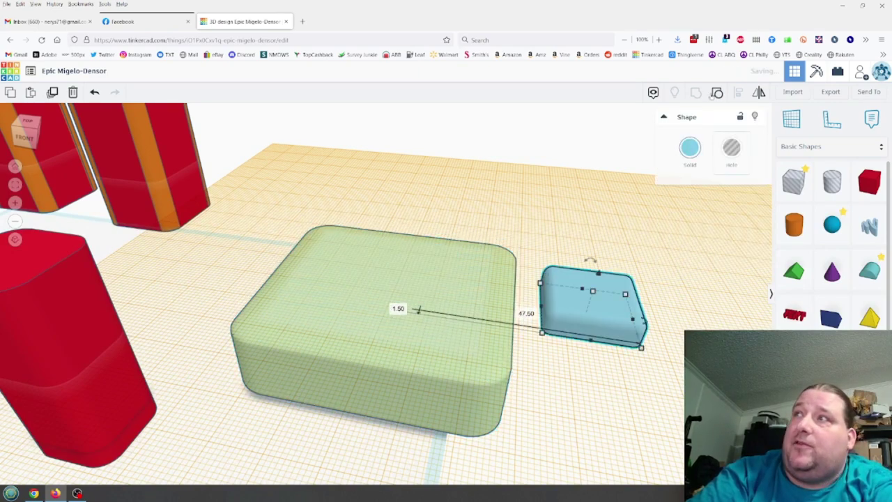
{"action": "key", "text": "ctrl+z"}
{"action": "key", "text": "ctrl+z"}
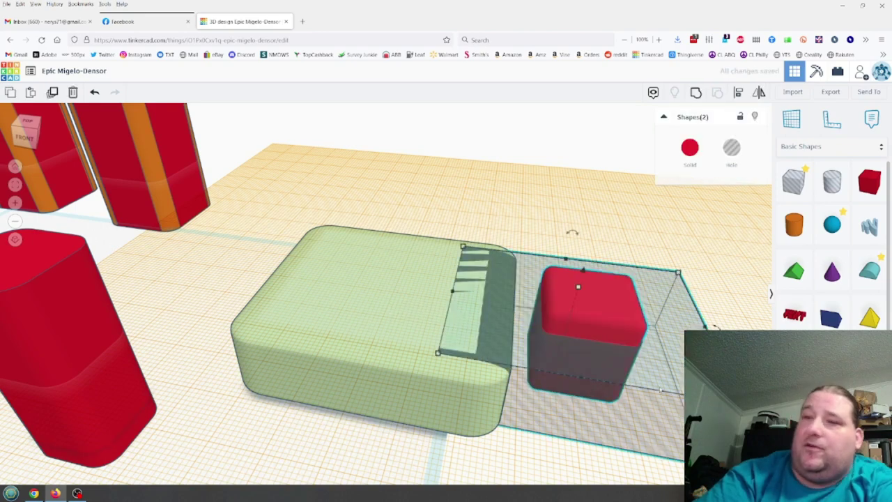
{"action": "key", "text": "Delete"}
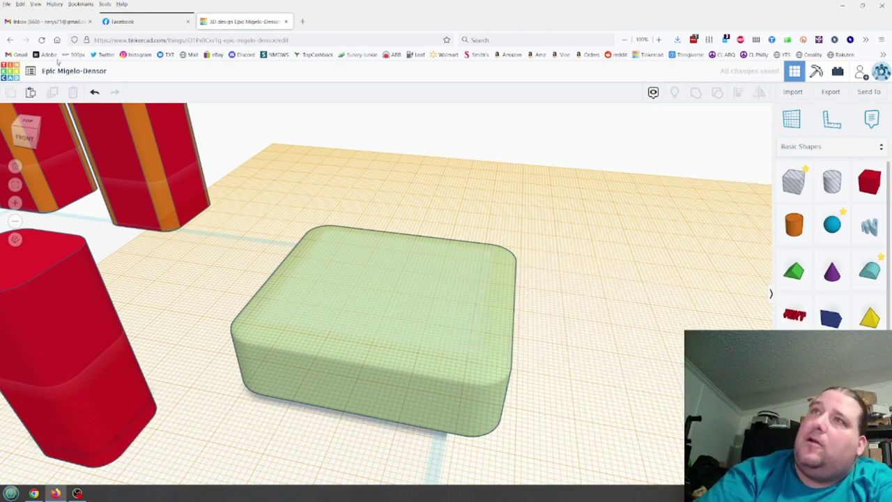
{"action": "key", "text": "ctrl+z"}
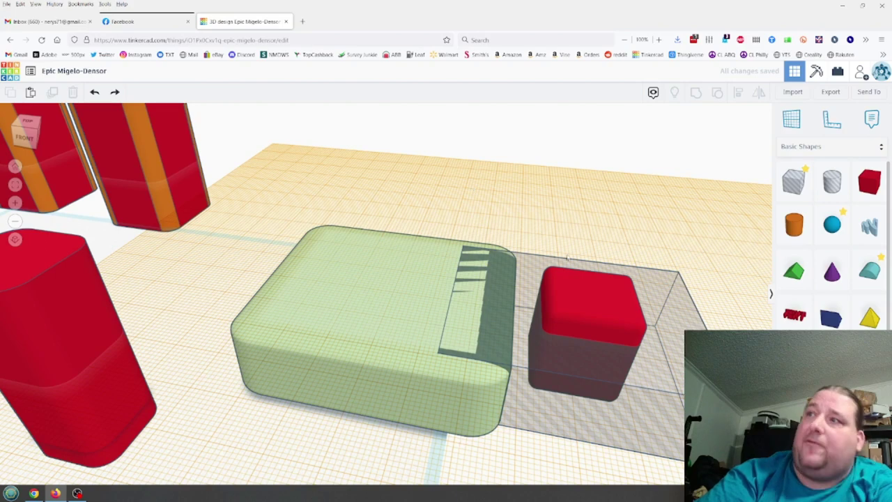
{"action": "left_click", "coordinate": [573, 302]}
{"action": "key", "text": "Delete"}
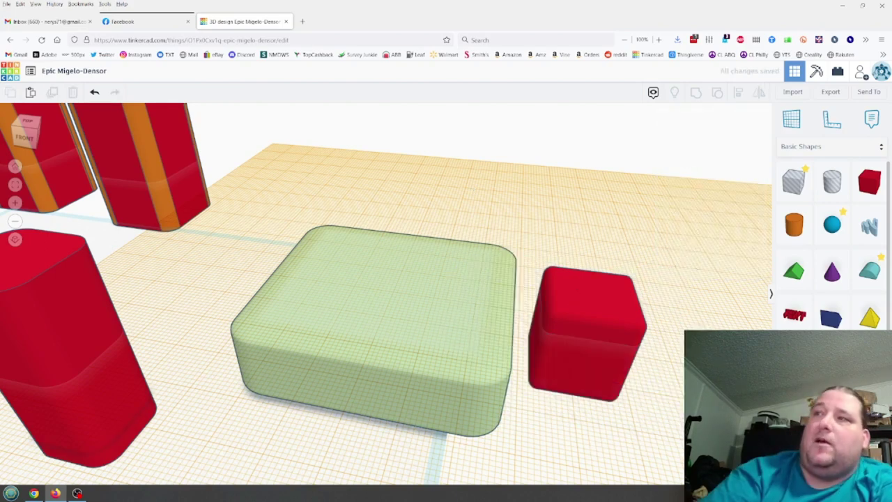
Move the full rounded red box into the middle of the green box's top and group the two shapes.
{"action": "left_click_drag", "start_coordinate": [603, 357], "coordinate": [396, 242]}
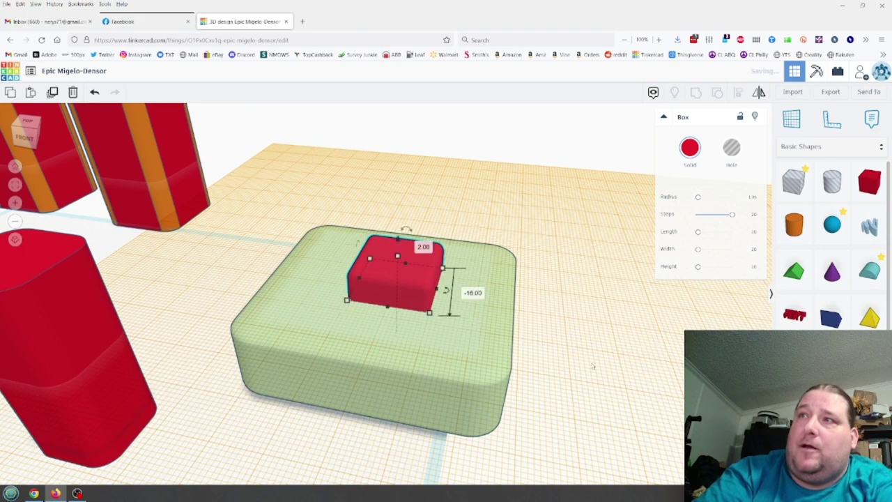
{"action": "right_click_drag", "start_coordinate": [593, 367], "coordinate": [555, 255]}
{"action": "key", "text": "f"}
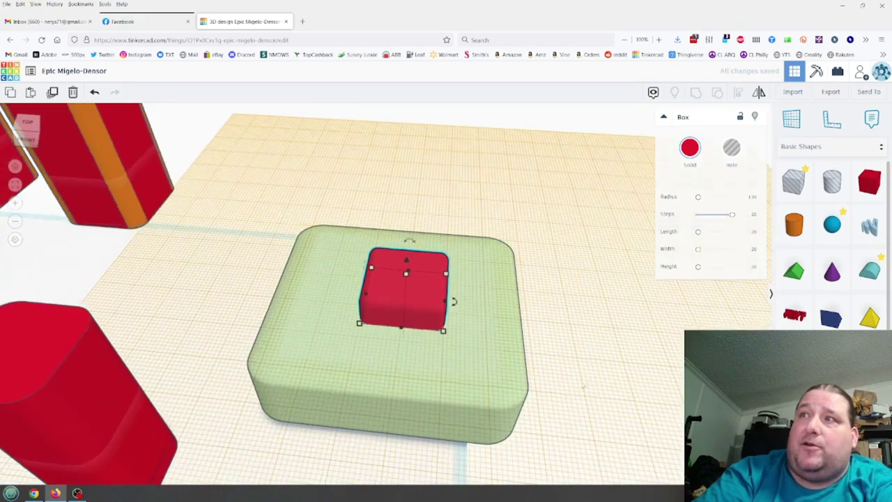
{"action": "left_click", "coordinate": [421, 245], "text": "shift"}
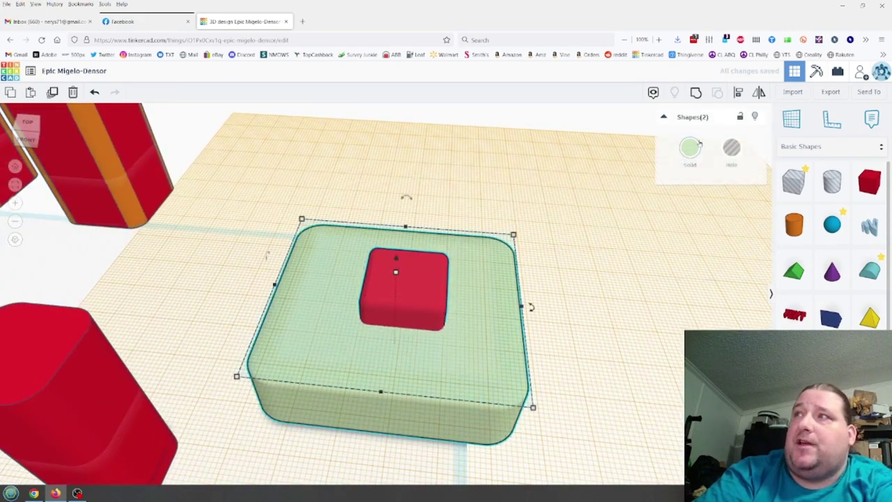
{"action": "left_click", "coordinate": [696, 93]}
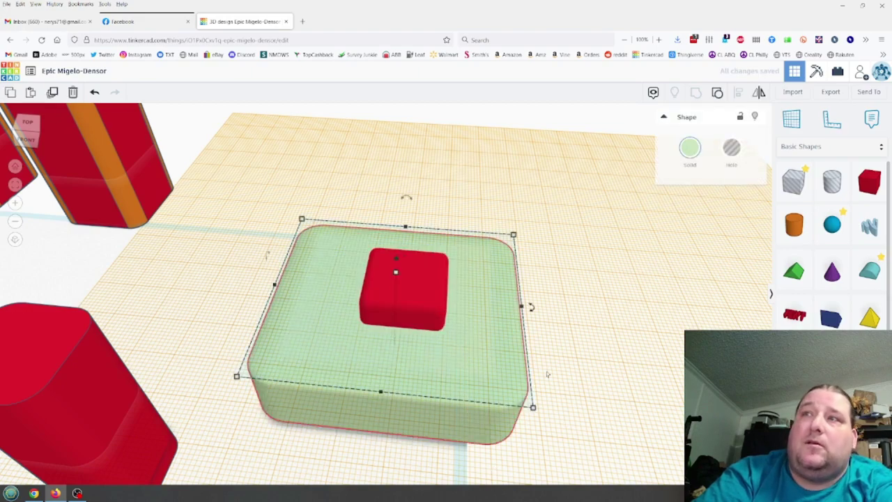
{"action": "left_click", "coordinate": [592, 321]}
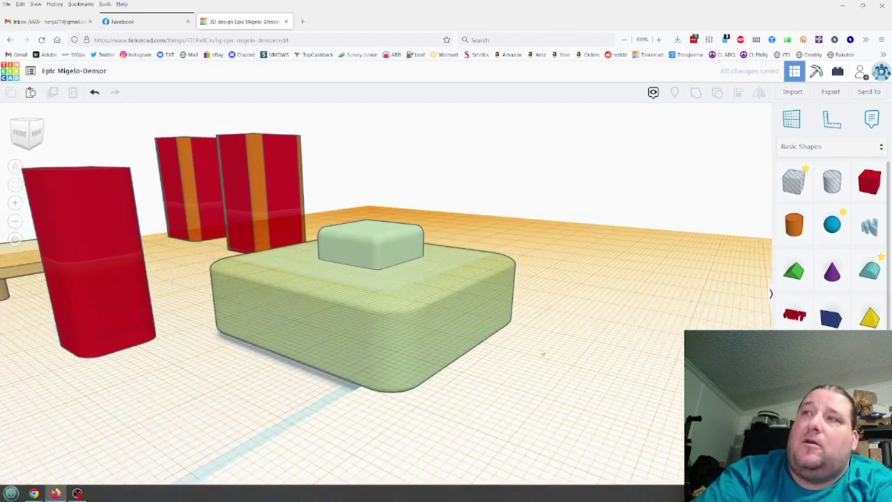
{"action": "right_click_drag", "start_coordinate": [543, 354], "coordinate": [753, 232]}
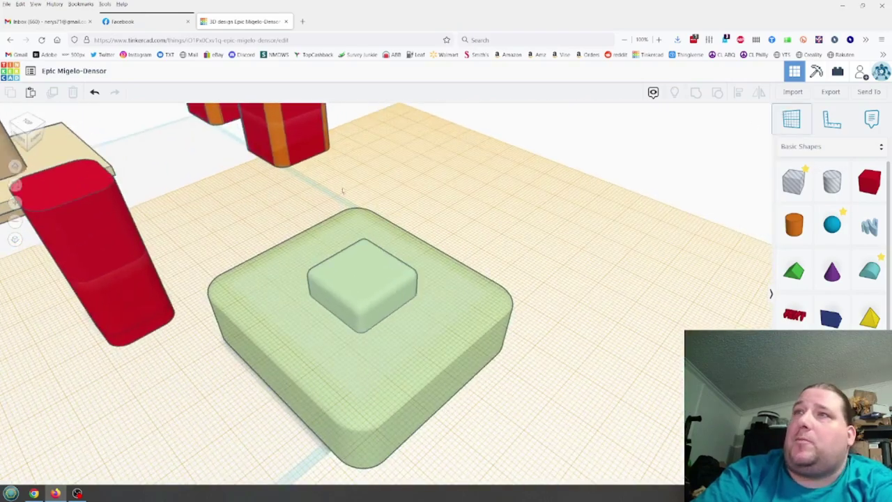
Return the workplane to the base grid and place a solid polygon on it between the tan plate and the tall red post.
{"action": "left_click", "coordinate": [268, 203]}
{"action": "right_click_drag", "start_coordinate": [619, 415], "coordinate": [728, 411]}
{"action": "middle_click_drag", "start_coordinate": [201, 278], "coordinate": [580, 258]}
{"action": "right_click_drag", "start_coordinate": [579, 258], "coordinate": [409, 274]}
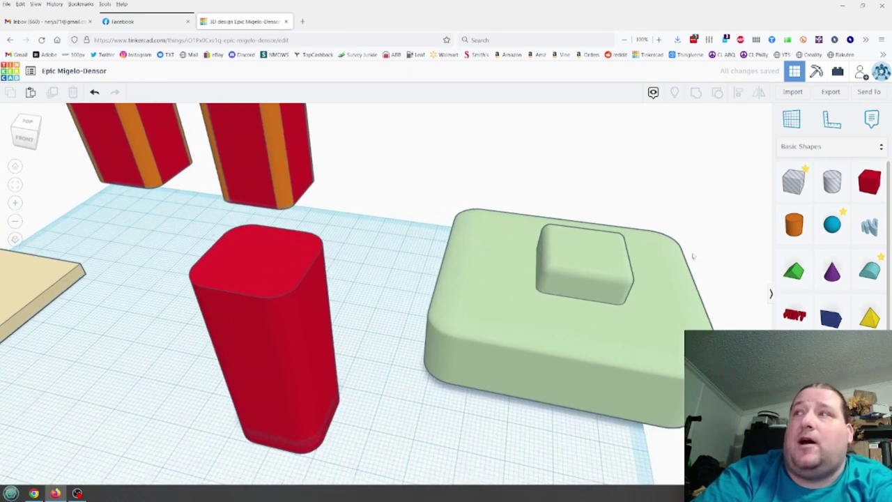
{"action": "right_click_drag", "start_coordinate": [693, 257], "coordinate": [725, 249]}
{"action": "left_click_drag", "start_coordinate": [831, 318], "coordinate": [291, 396]}
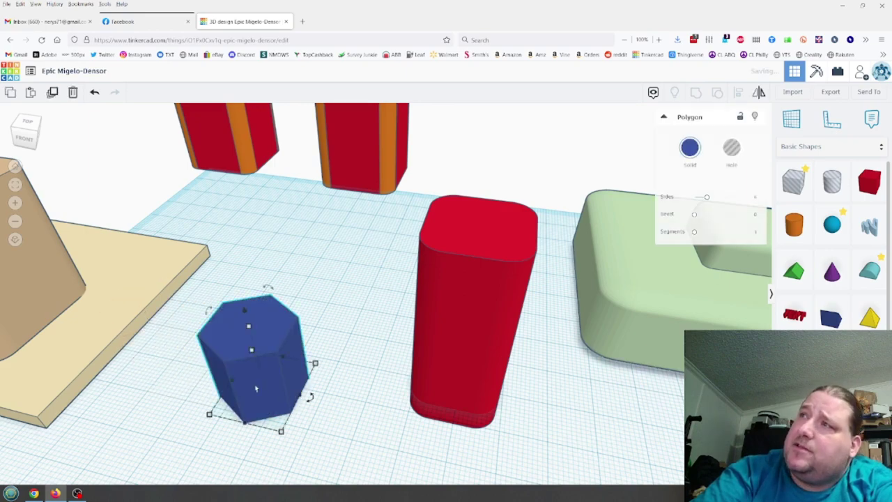
{"action": "scroll", "coordinate": [256, 388], "scroll_direction": "up", "scroll_amount": 4}
{"action": "middle_click_drag", "start_coordinate": [256, 388], "coordinate": [449, 295]}
{"action": "scroll", "coordinate": [449, 295], "scroll_direction": "up", "scroll_amount": 3}
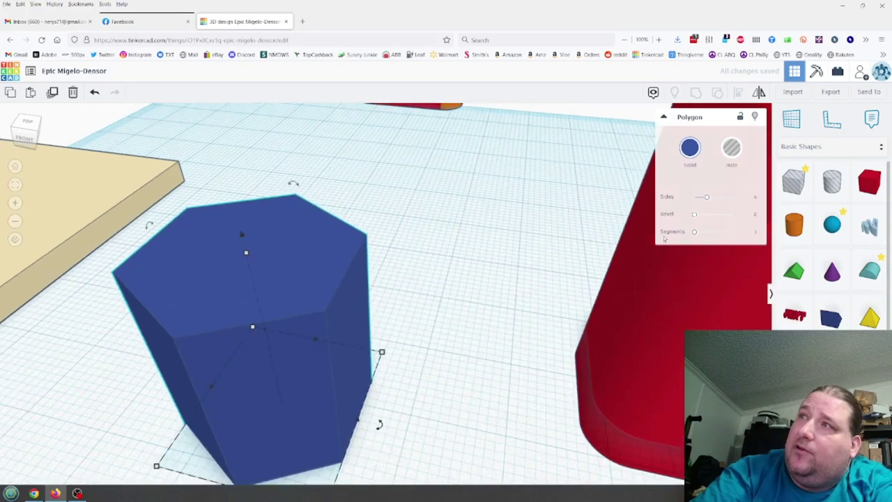
Bevel the polygon's edges and recolour it light grey.
{"action": "left_click_drag", "start_coordinate": [698, 217], "coordinate": [721, 217]}
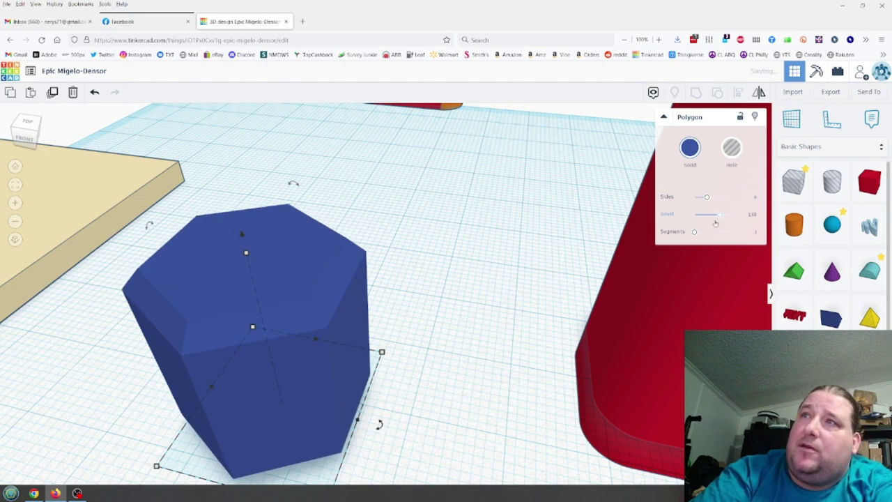
{"action": "left_click", "coordinate": [689, 148]}
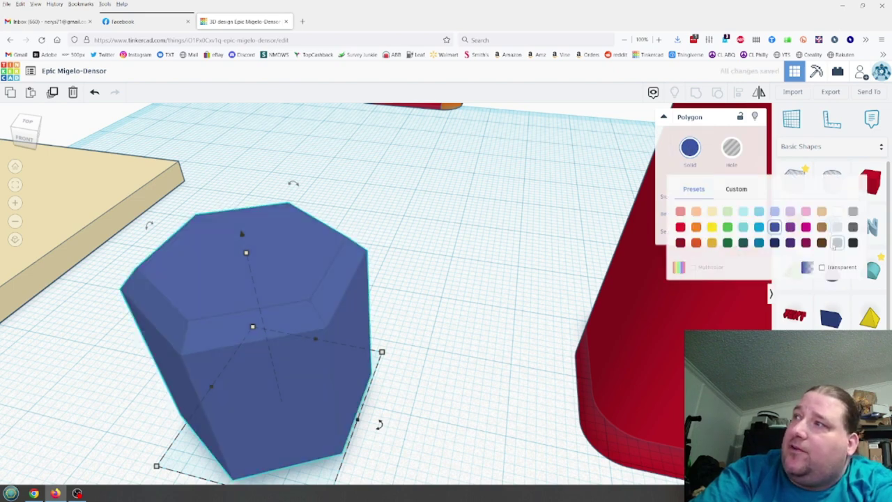
{"action": "left_click", "coordinate": [837, 243]}
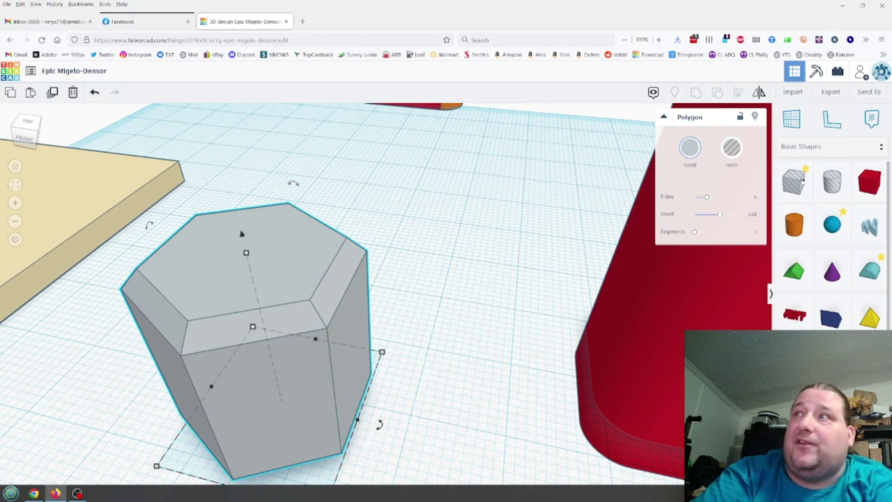
Try a higher side count on the grey polygon, return it to 6 sides, and raise its bevel to 2.5.
{"action": "left_click_drag", "start_coordinate": [710, 199], "coordinate": [759, 203]}
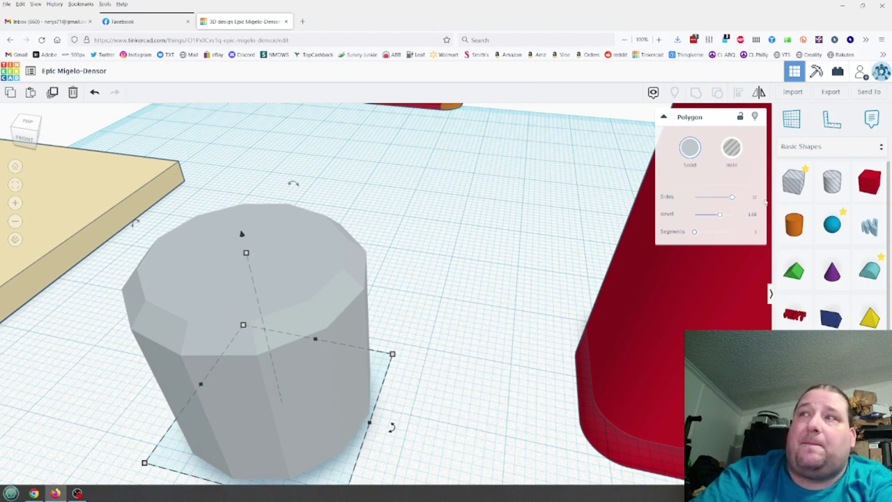
{"action": "left_click_drag", "start_coordinate": [720, 202], "coordinate": [707, 200]}
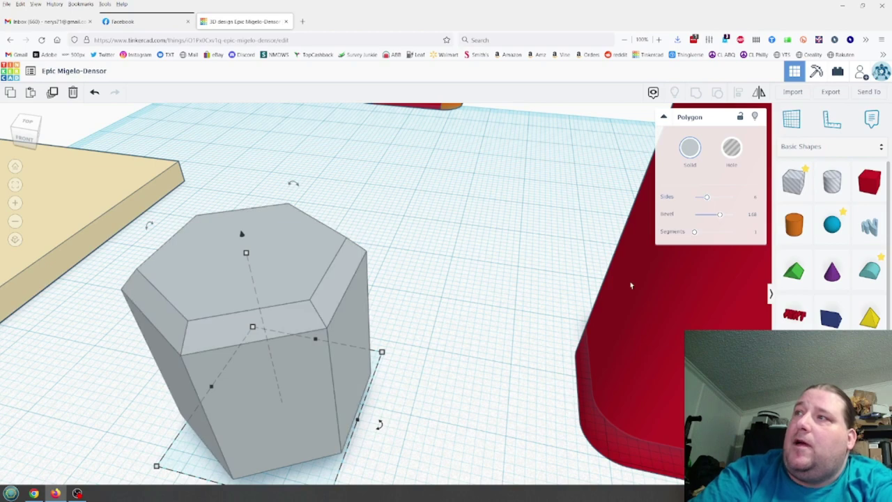
{"action": "mouse_move", "coordinate": [720, 216]}
{"action": "left_mouse_down"}
{"action": "mouse_move", "coordinate": [709, 220]}
{"action": "mouse_move", "coordinate": [733, 220]}
{"action": "left_mouse_up"}
{"action": "mouse_move", "coordinate": [554, 298]}
{"action": "right_mouse_down"}
{"action": "mouse_move", "coordinate": [560, 316]}
{"action": "mouse_move", "coordinate": [555, 304]}
{"action": "right_mouse_up"}
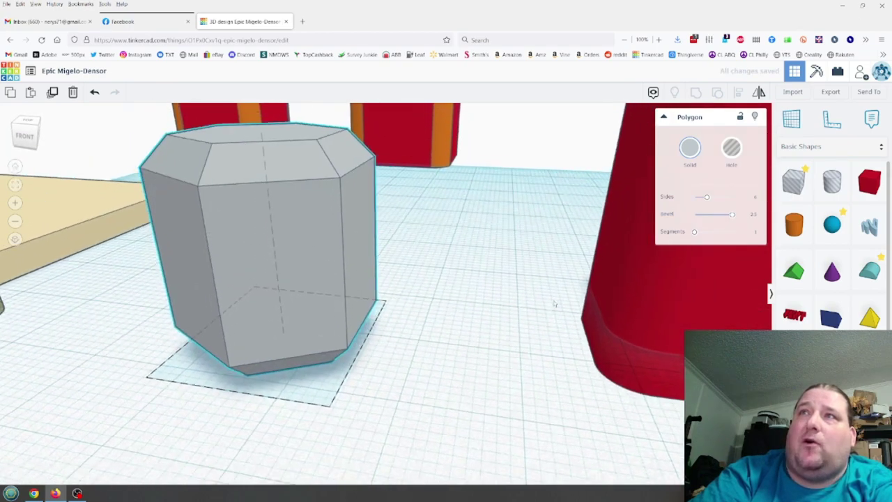
Lower the grey hexagon's height to 11 mm and place a copy of it directly above the original.
{"action": "left_click_drag", "start_coordinate": [266, 132], "coordinate": [289, 238]}
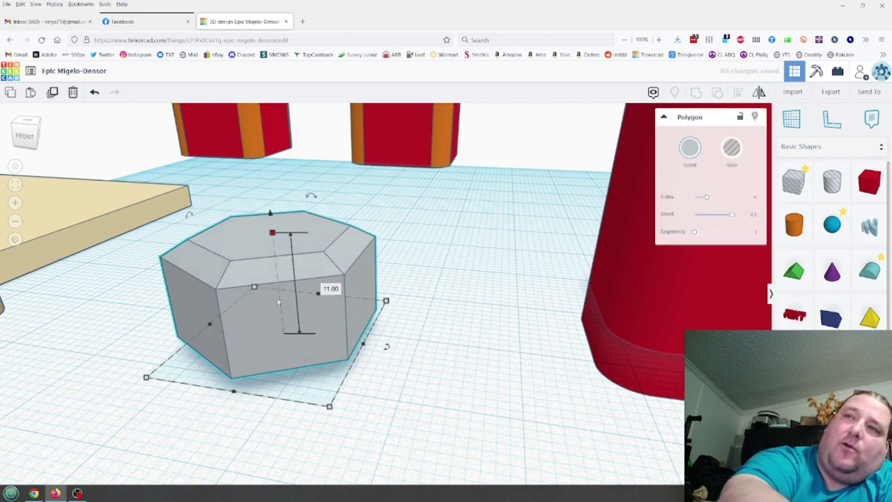
{"action": "scroll", "coordinate": [446, 218], "scroll_direction": "down", "scroll_amount": 2}
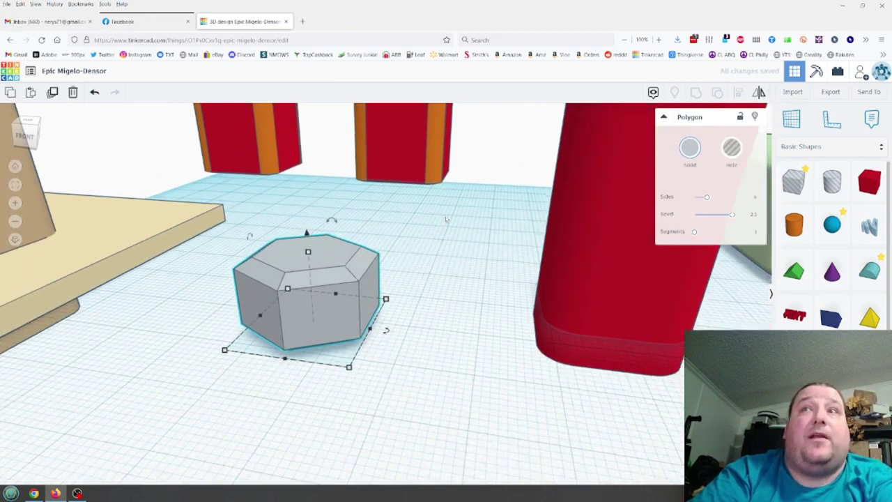
{"action": "left_click_drag", "start_coordinate": [317, 239], "coordinate": [327, 111], "text": "alt"}
Duplicate the lower hexagon in place, set the copy's bevel to 0, and bridge the two bevelled hexagons with it at 15 mm high.
{"action": "left_click", "coordinate": [317, 306]}
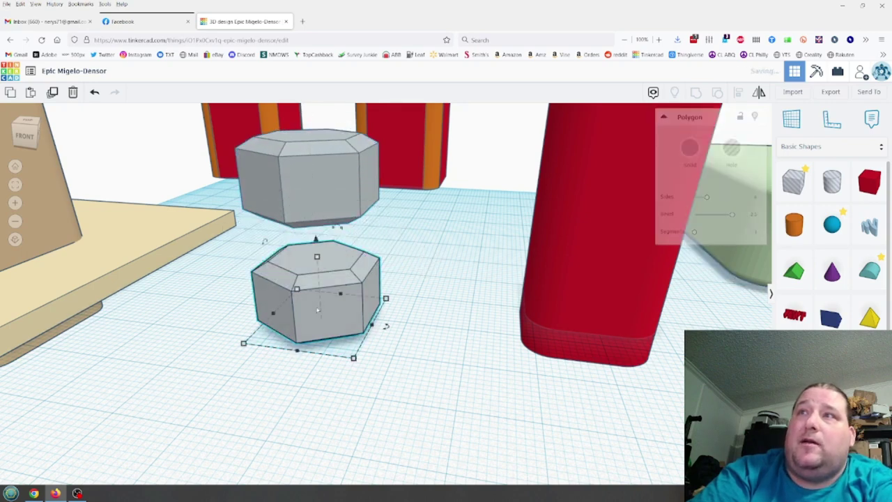
{"action": "left_click_drag", "start_coordinate": [733, 217], "coordinate": [690, 216]}
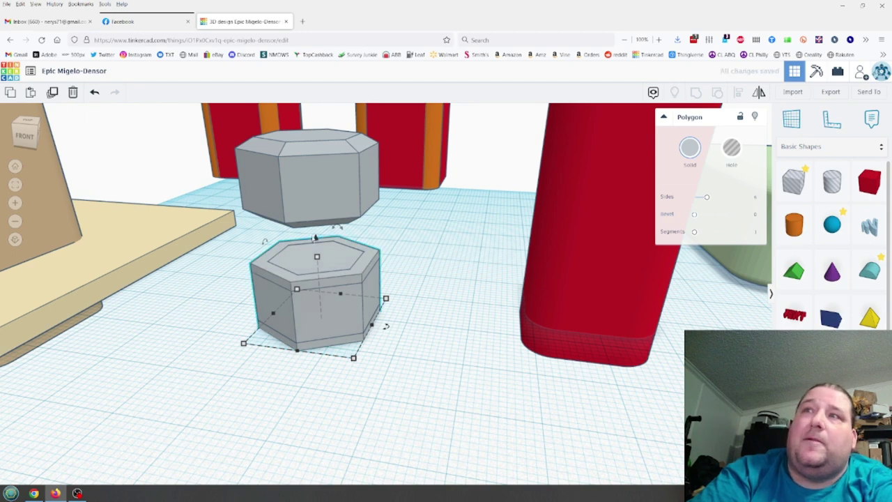
{"action": "left_click_drag", "start_coordinate": [317, 238], "coordinate": [312, 196]}
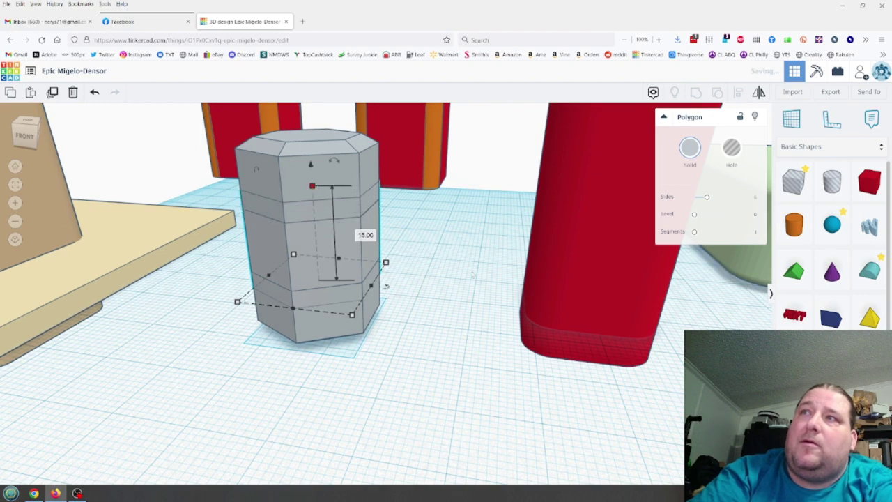
{"action": "left_click", "coordinate": [432, 318]}
{"action": "mouse_move", "coordinate": [432, 318]}
{"action": "right_mouse_down"}
{"action": "mouse_move", "coordinate": [487, 272]}
{"action": "mouse_move", "coordinate": [436, 333]}
{"action": "right_mouse_up"}
{"action": "mouse_move", "coordinate": [427, 374]}
{"action": "right_mouse_down"}
{"action": "mouse_move", "coordinate": [433, 357]}
{"action": "mouse_move", "coordinate": [423, 377]}
{"action": "right_mouse_up"}
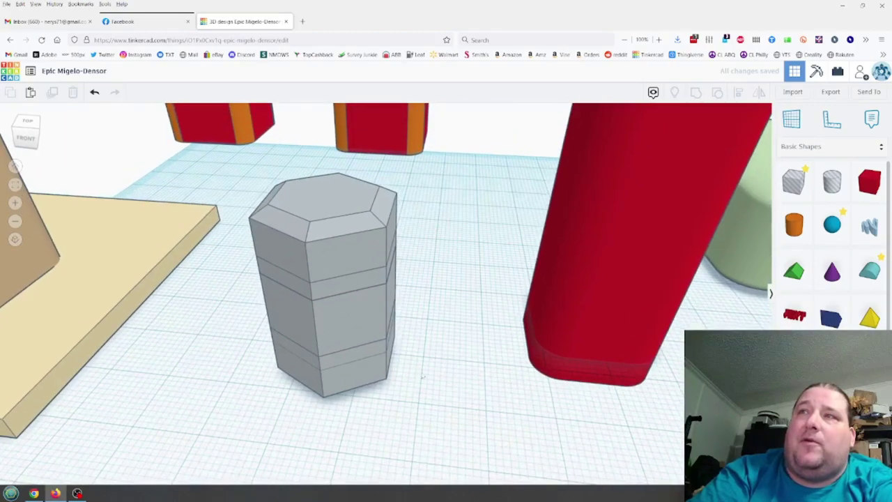
Group the three stacked grey hexagons into a single bevelled hexagonal post.
{"action": "left_click", "coordinate": [337, 218]}
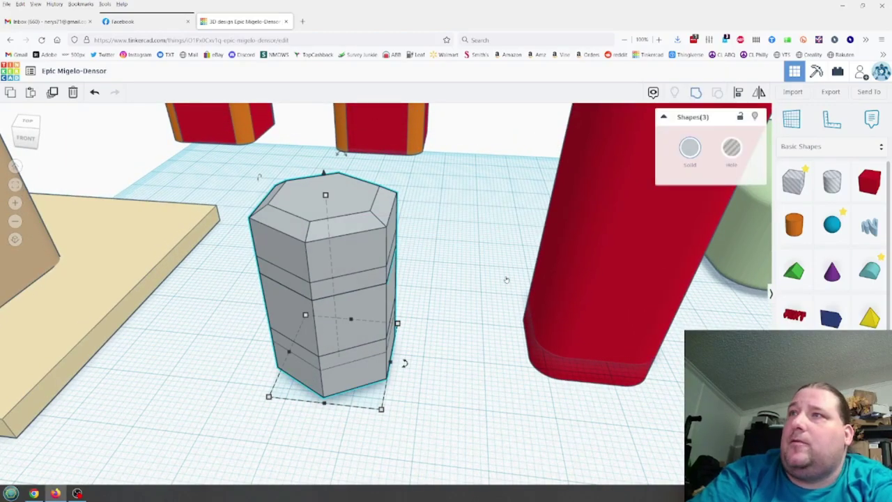
{"action": "key", "text": "ctrl+g"}
{"action": "left_click", "coordinate": [464, 313]}
{"action": "right_click_drag", "start_coordinate": [458, 354], "coordinate": [411, 368]}
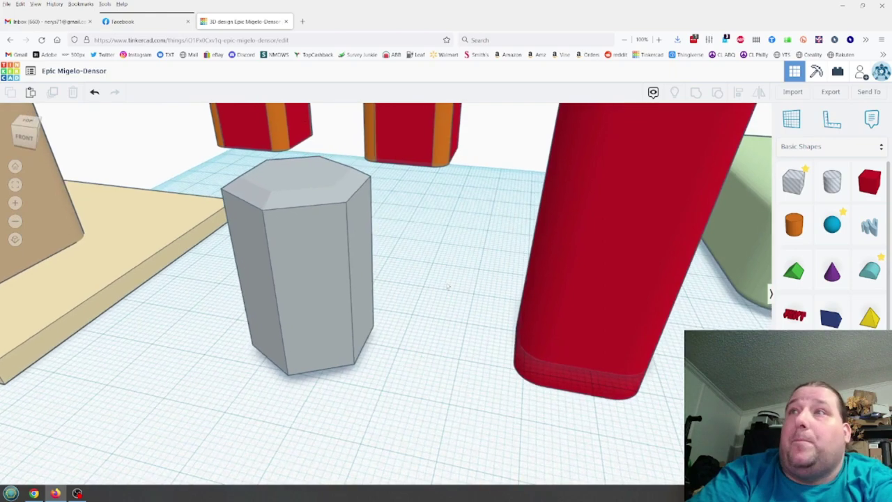
{"action": "scroll", "coordinate": [450, 265], "scroll_direction": "down", "scroll_amount": 5}
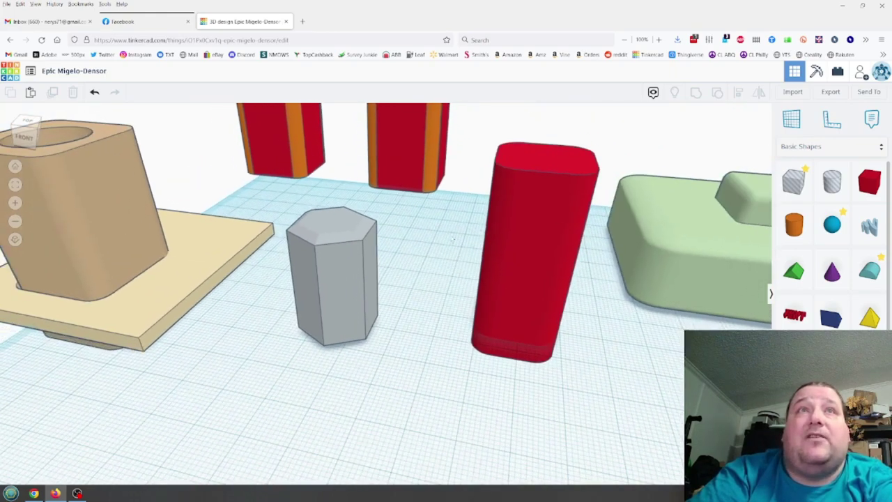